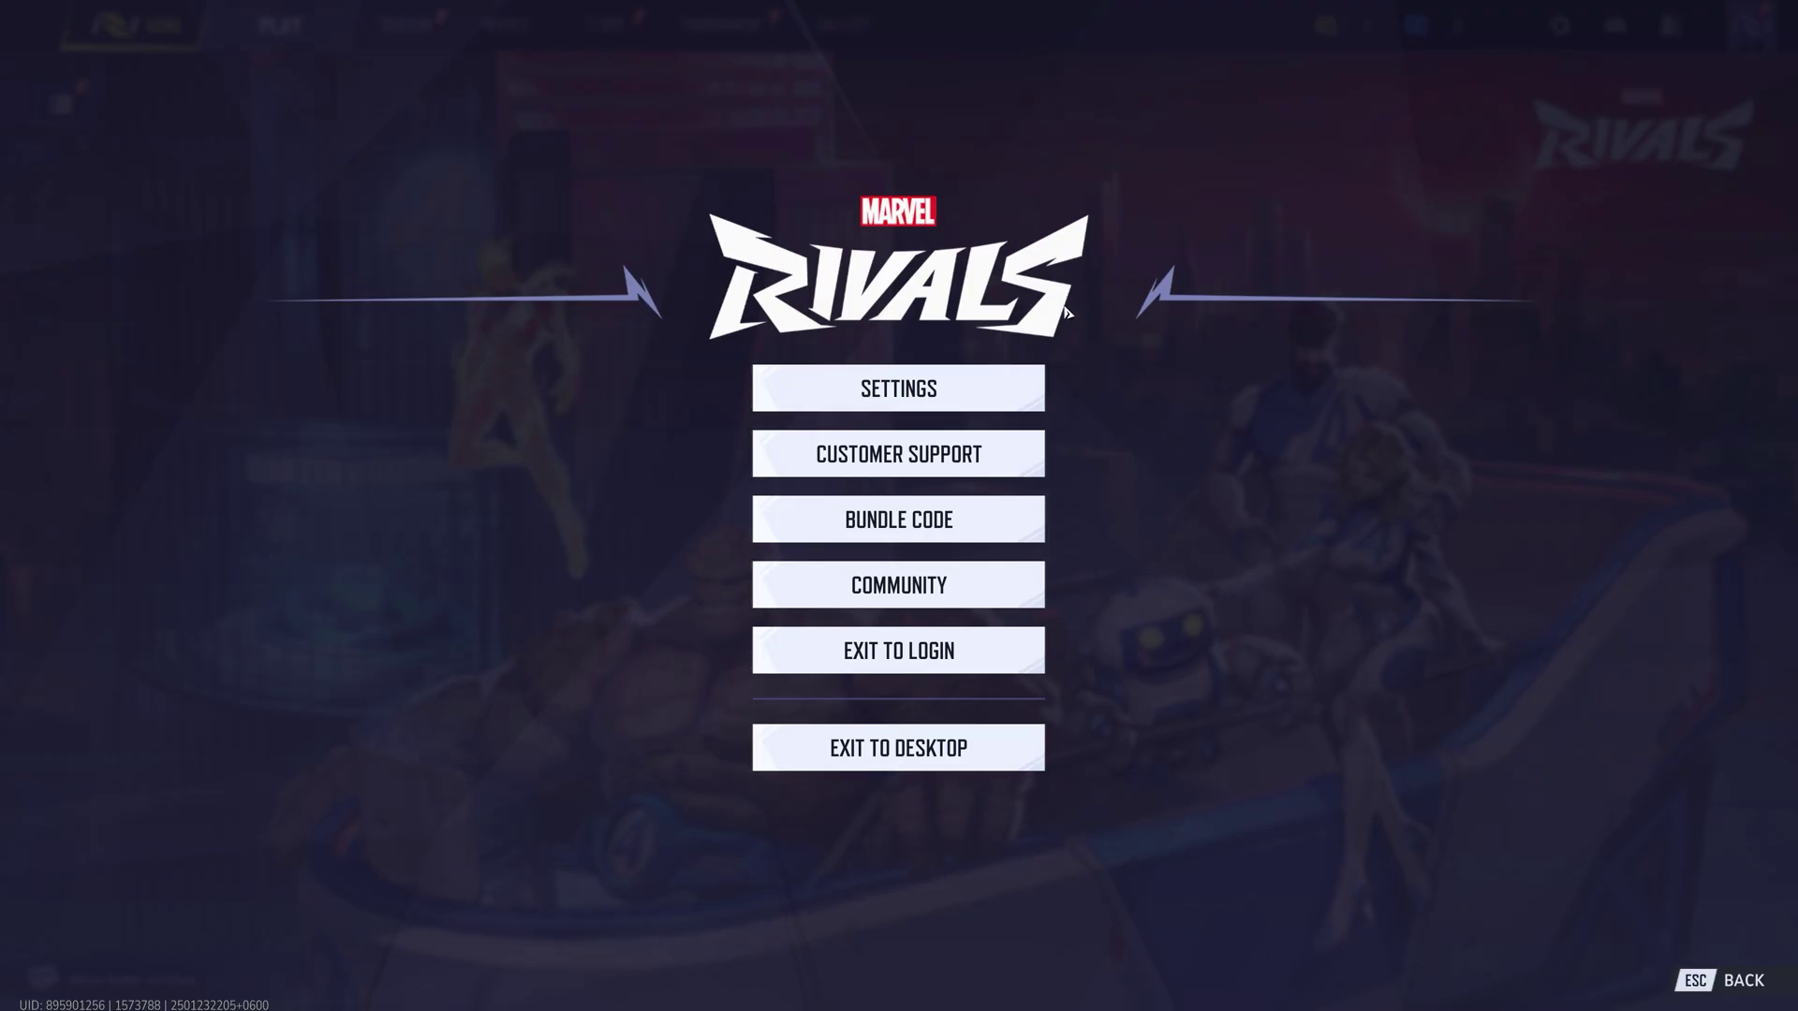
In Settings, keep the primary monitor and choose NVIDIA DLSS for anti-aliasing after briefly trying TAAU.
click(902, 392)
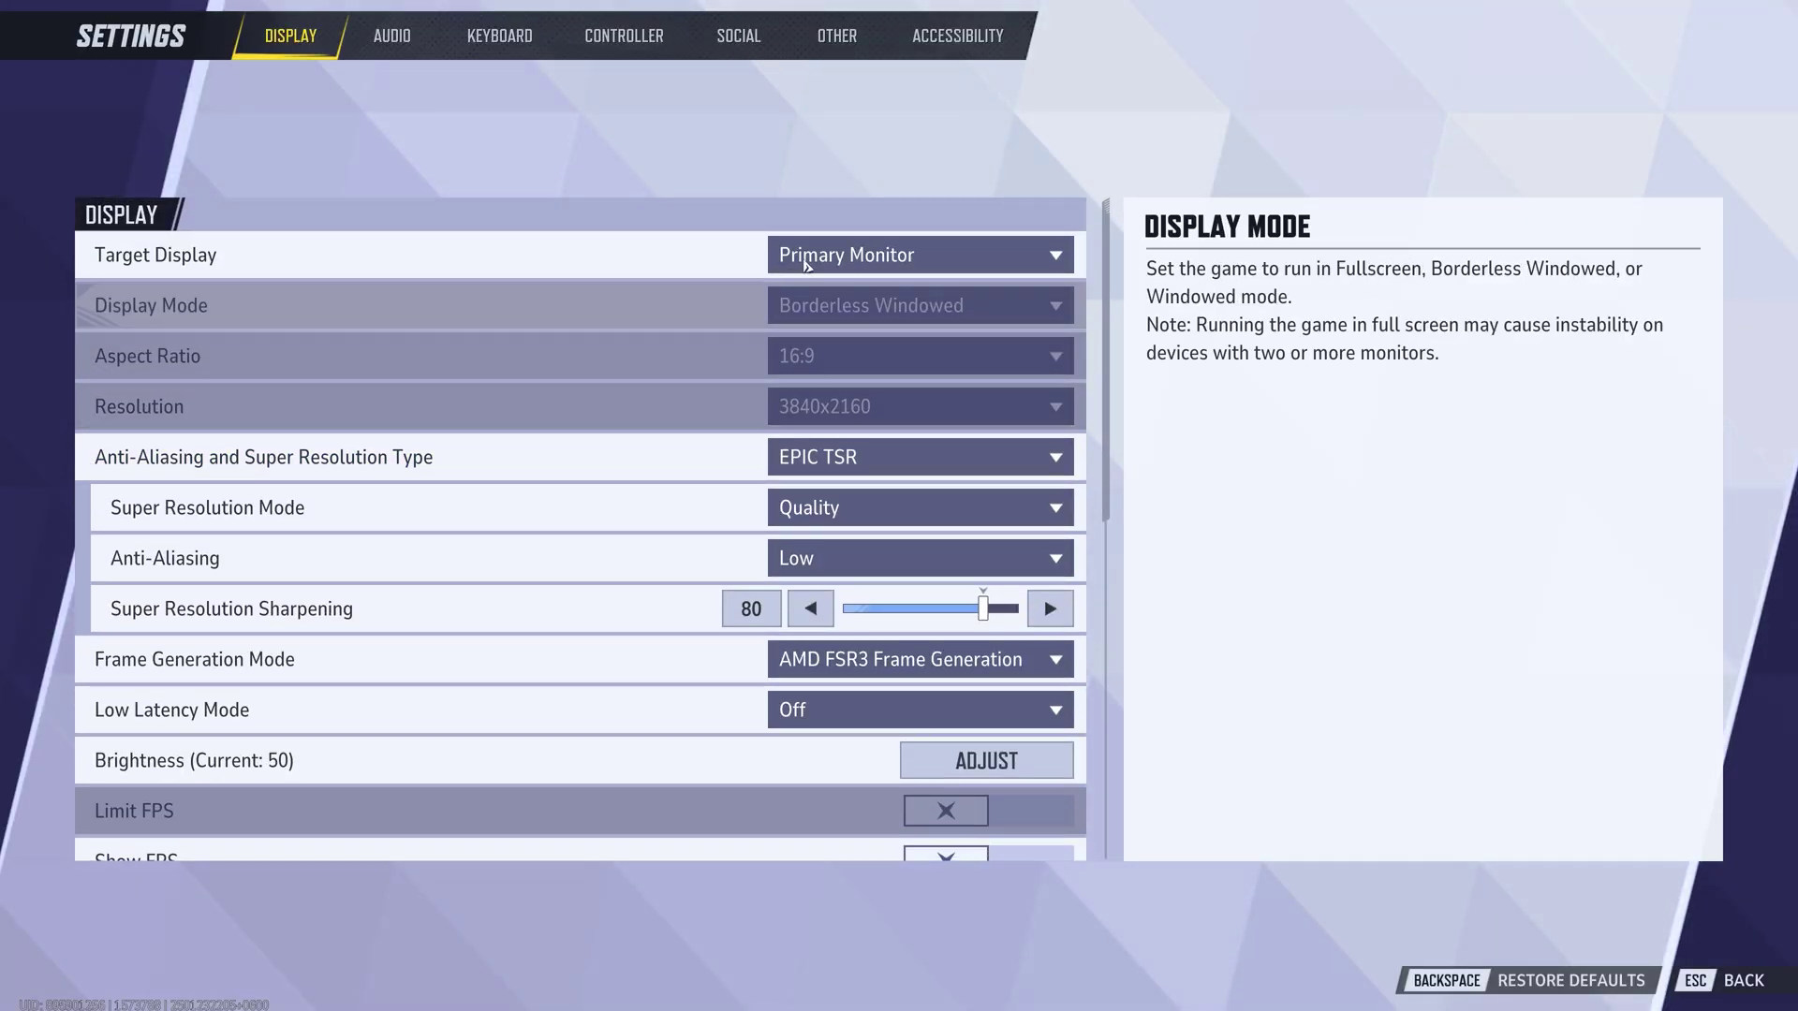
click(941, 263)
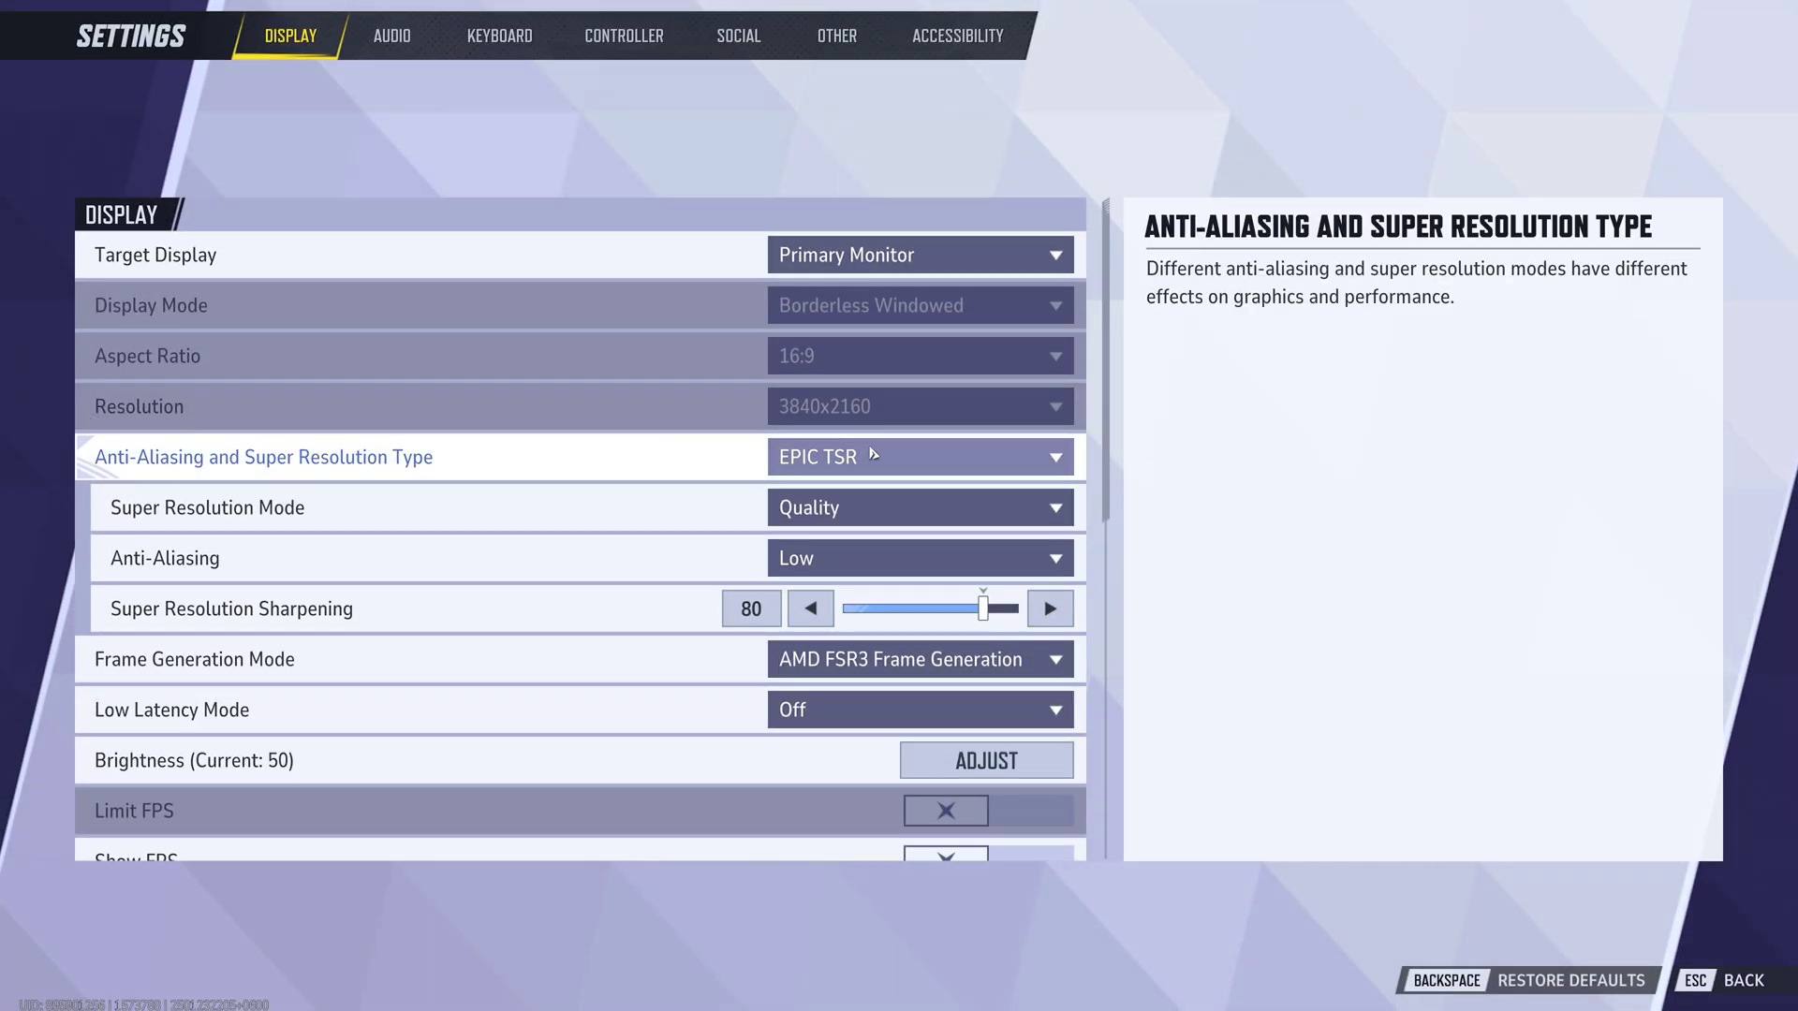
click(871, 454)
click(881, 590)
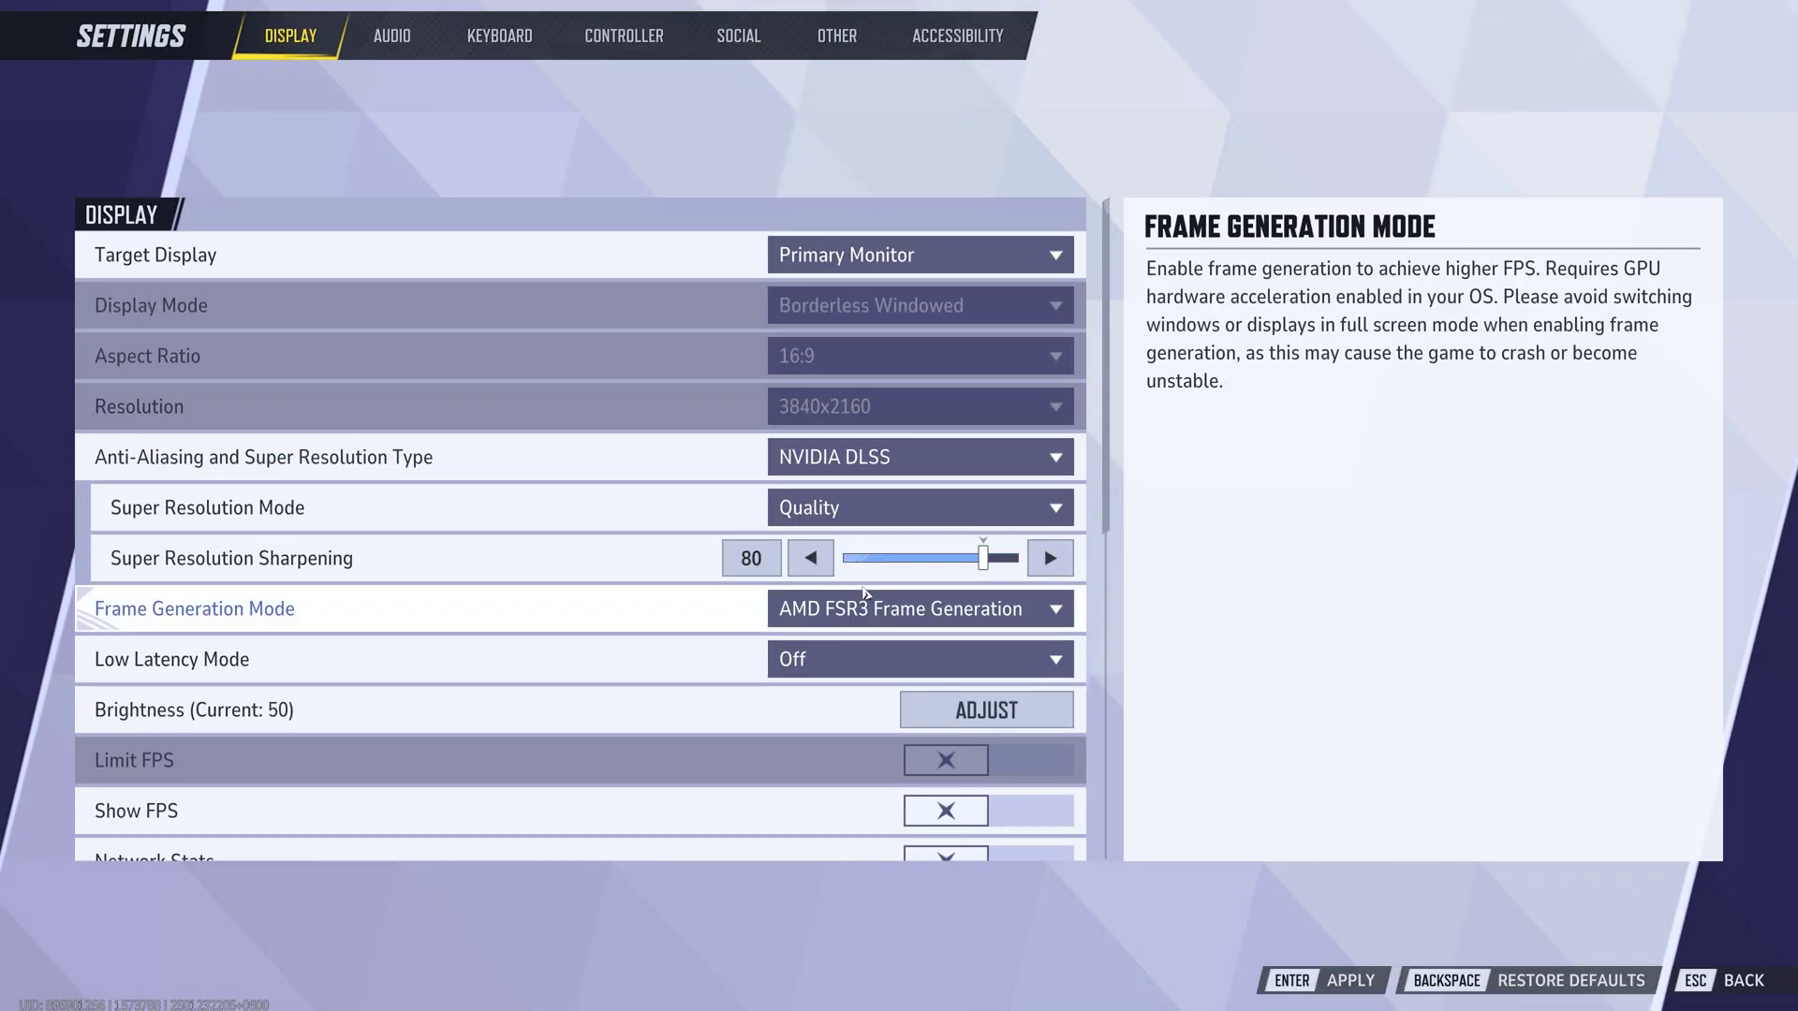
click(884, 471)
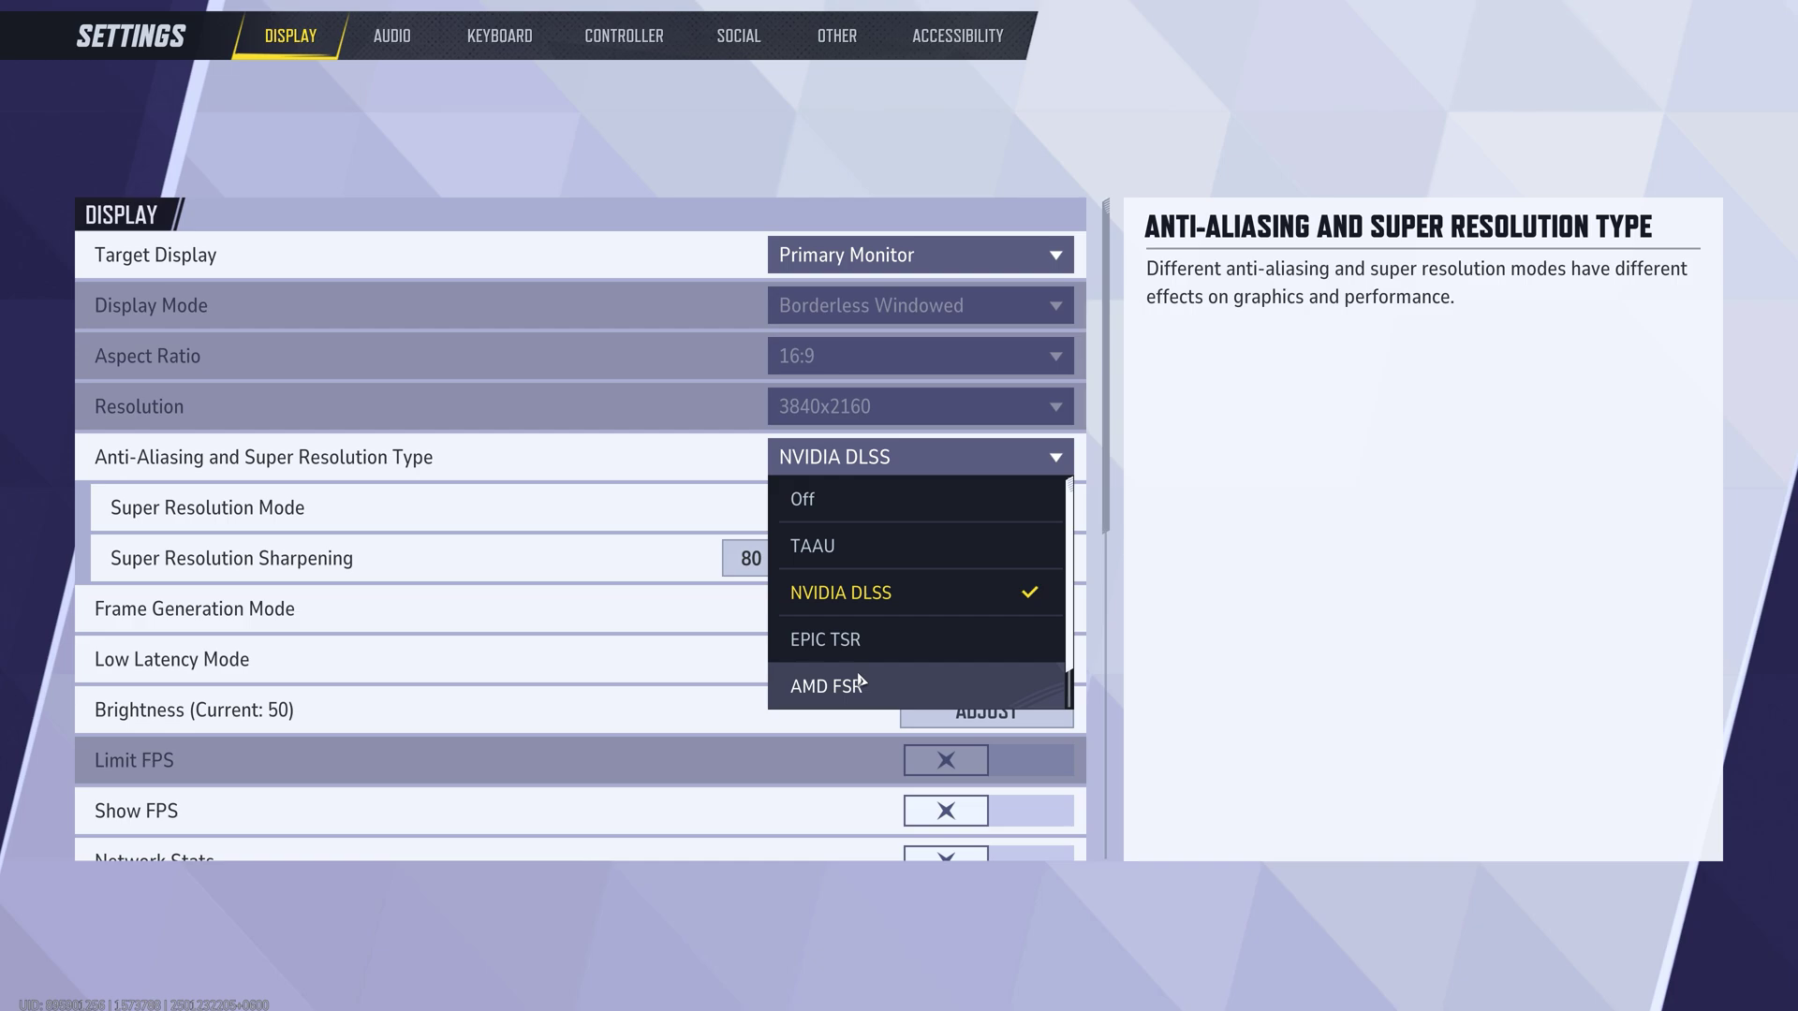
click(857, 547)
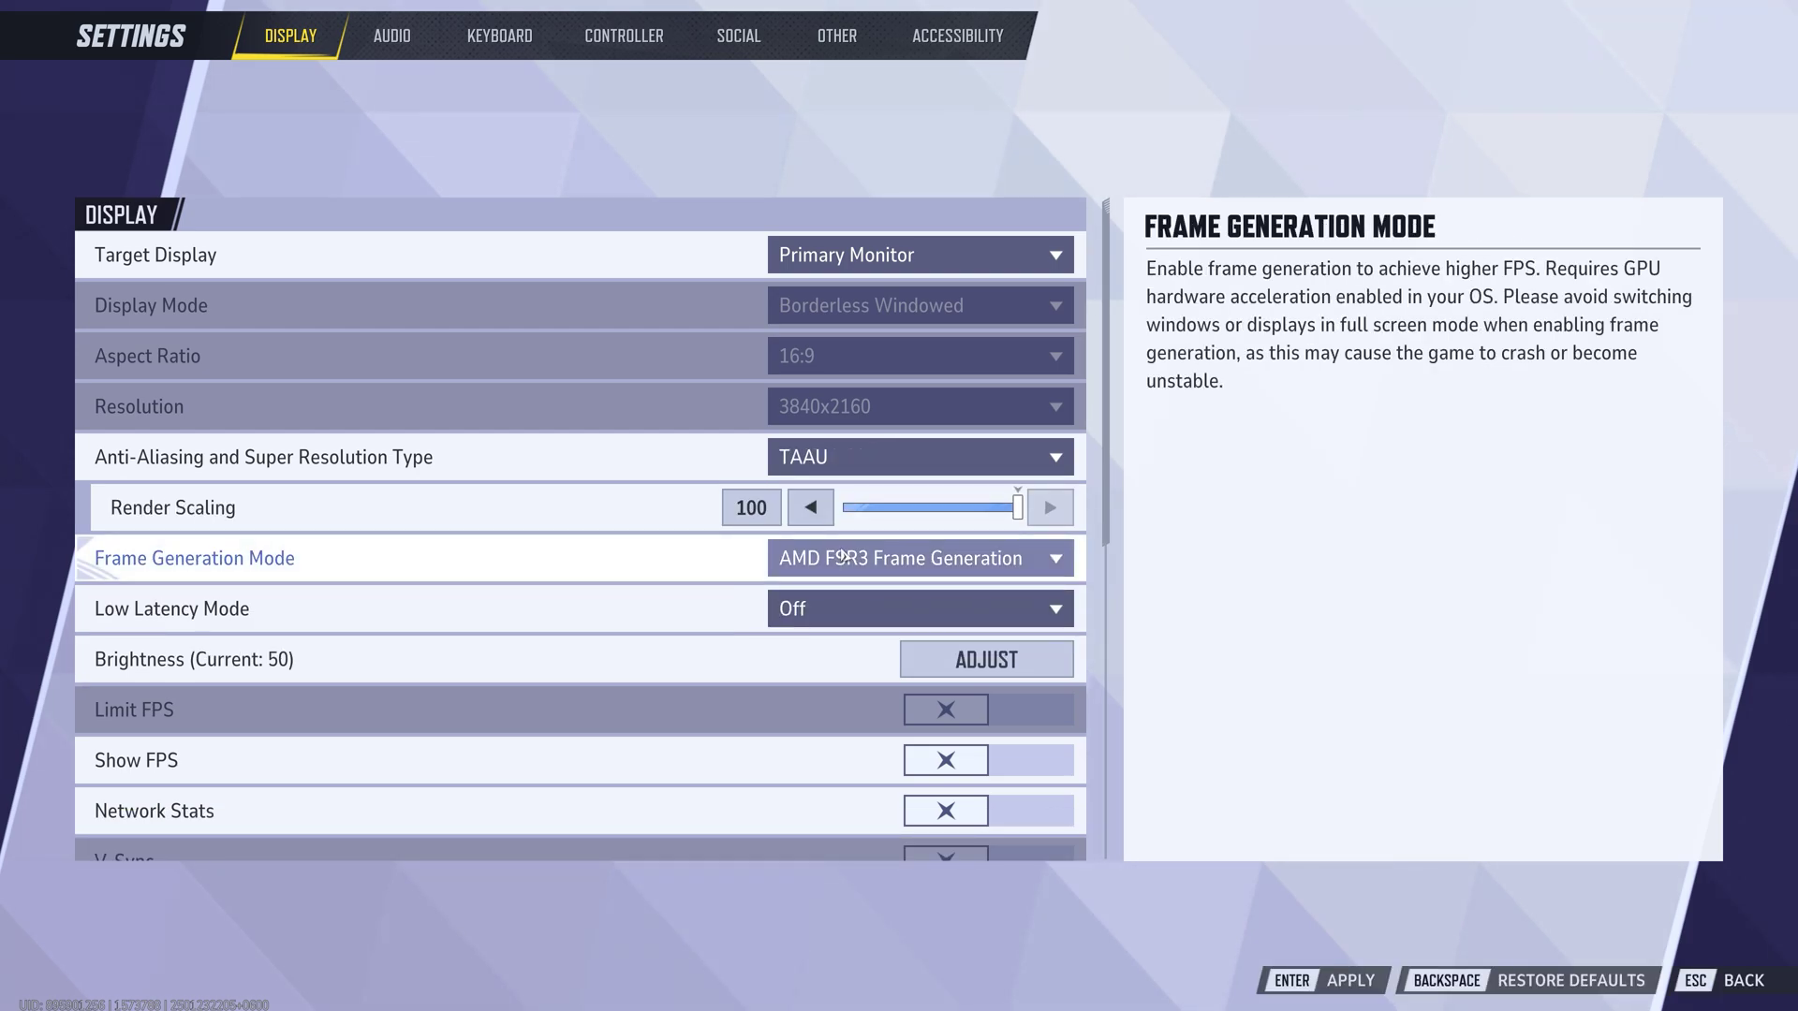
click(846, 459)
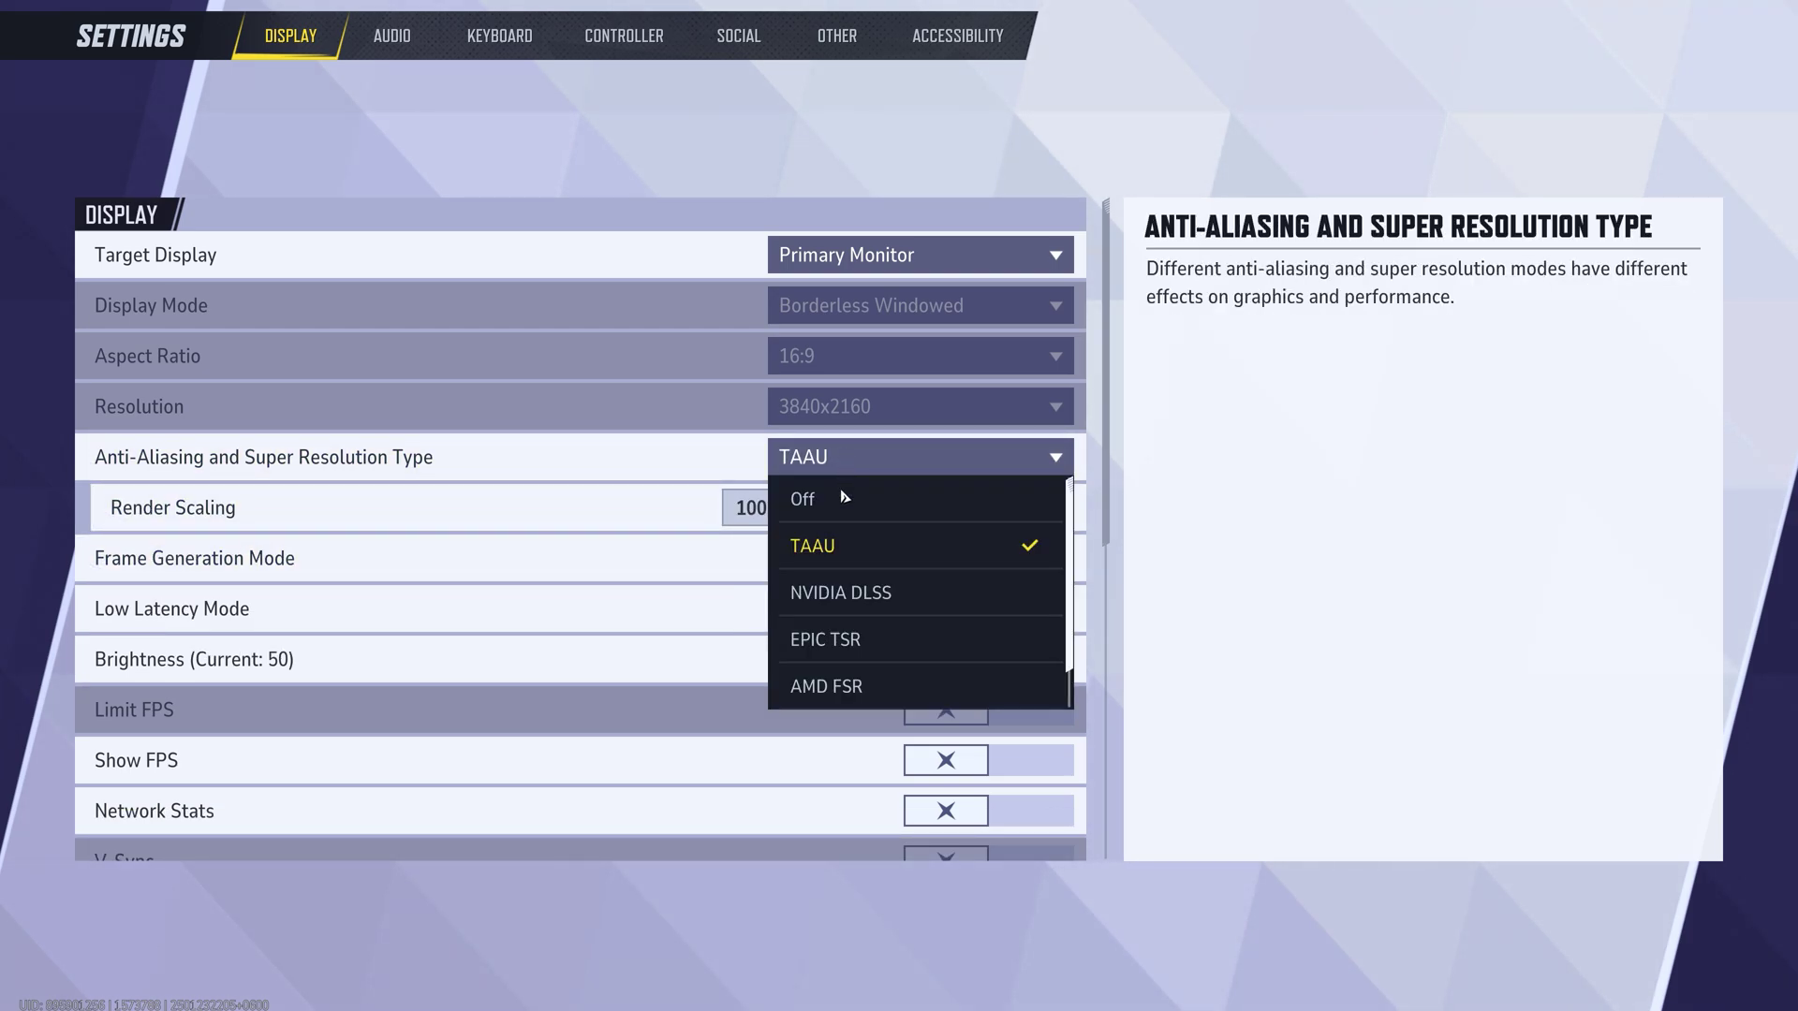
click(847, 593)
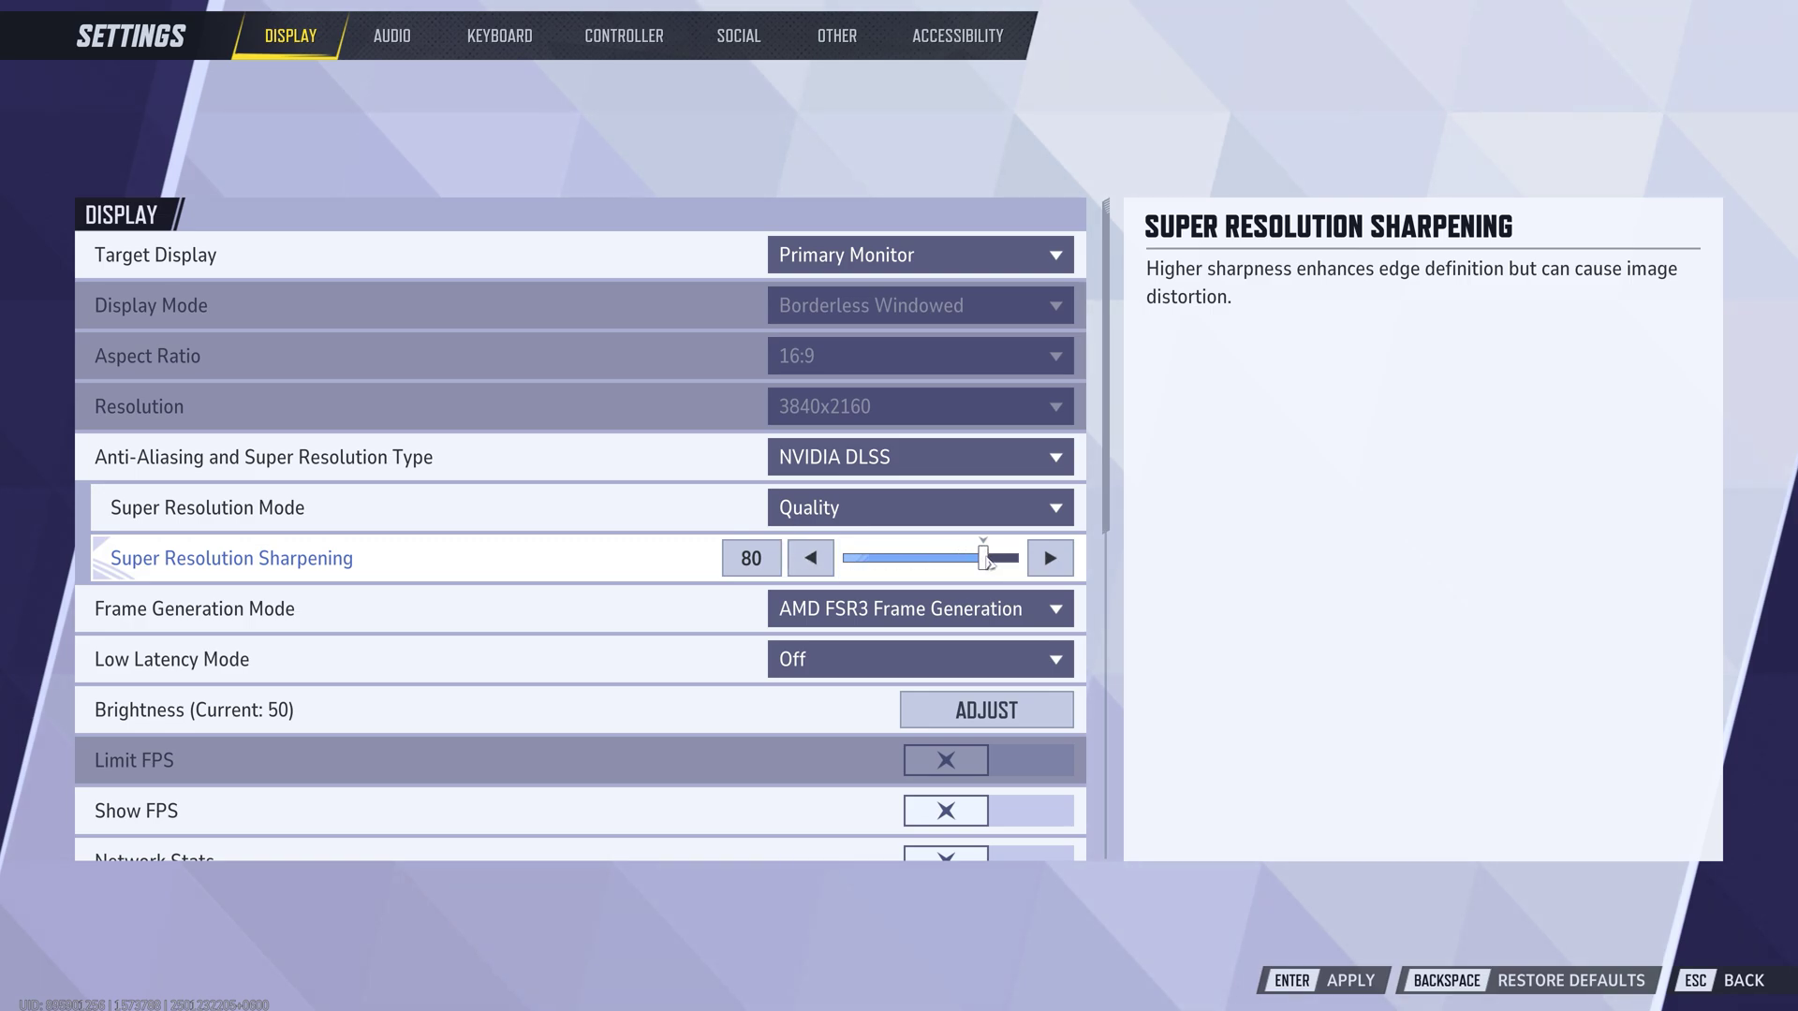
Return super resolution sharpening to 80, turn Frame Generation off, and enable NVIDIA Reflex Low Latency.
drag(986, 562, 956, 571)
drag(949, 567, 985, 567)
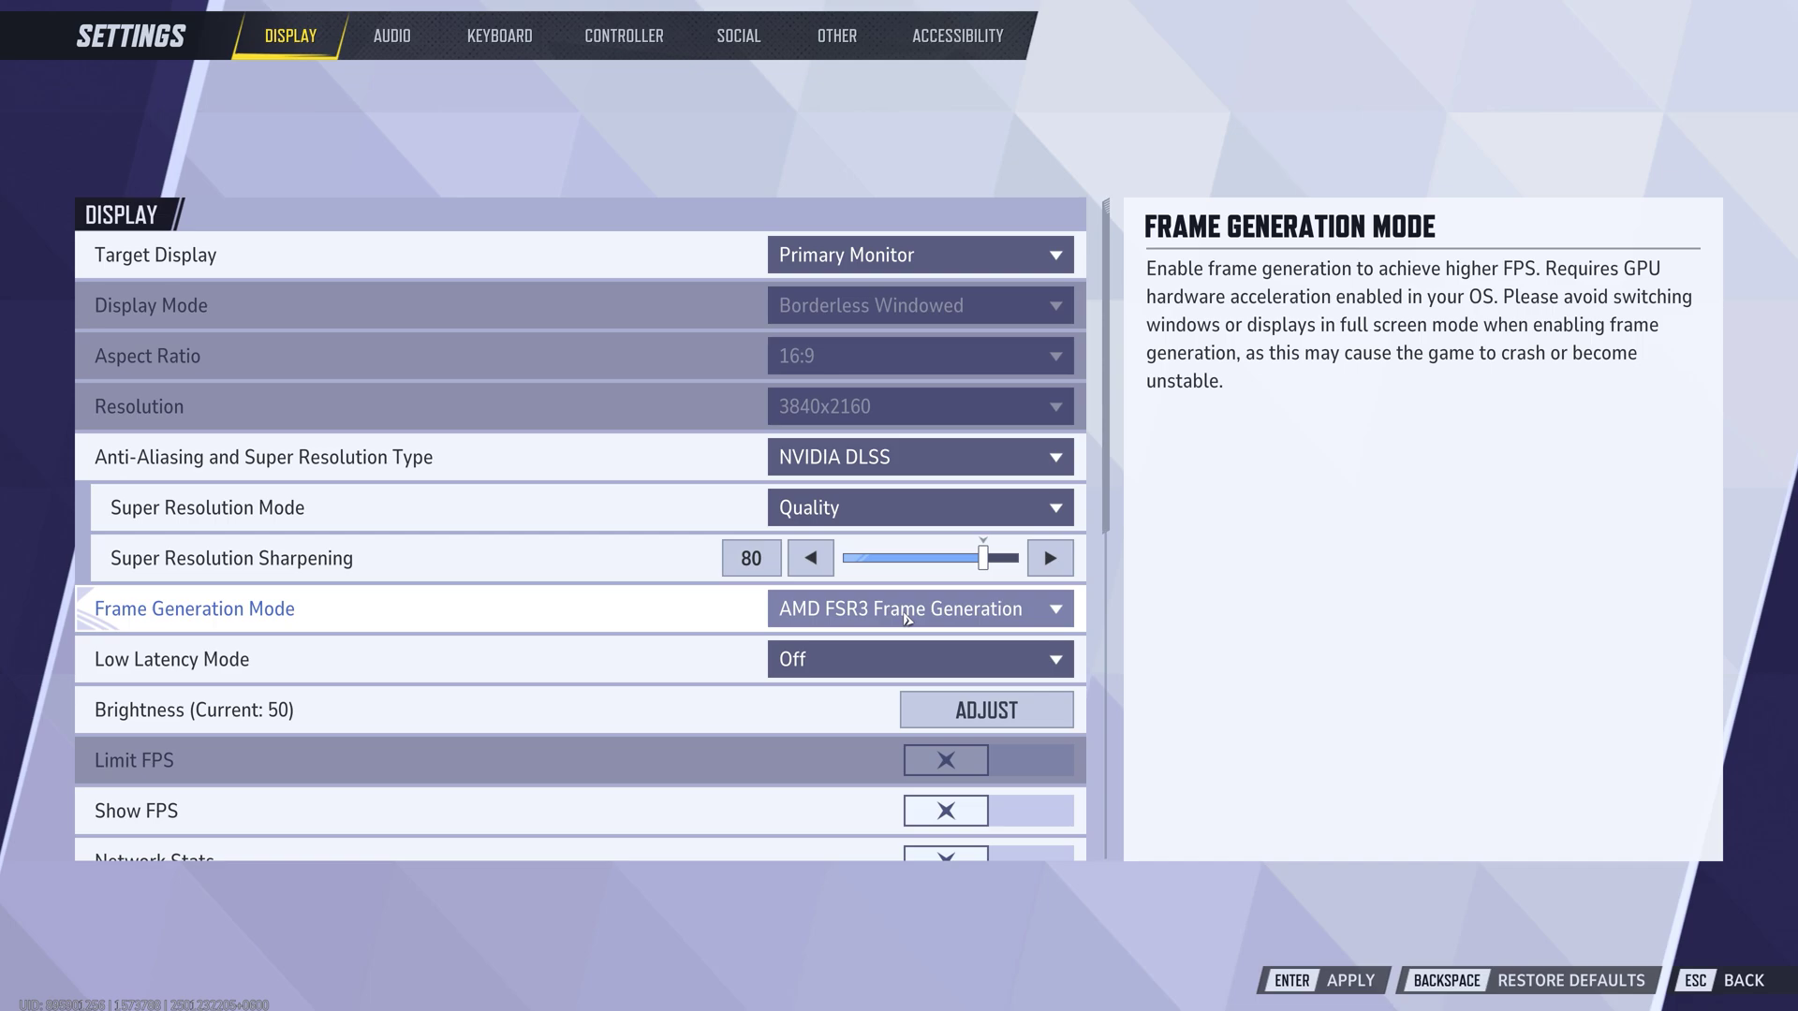
click(943, 614)
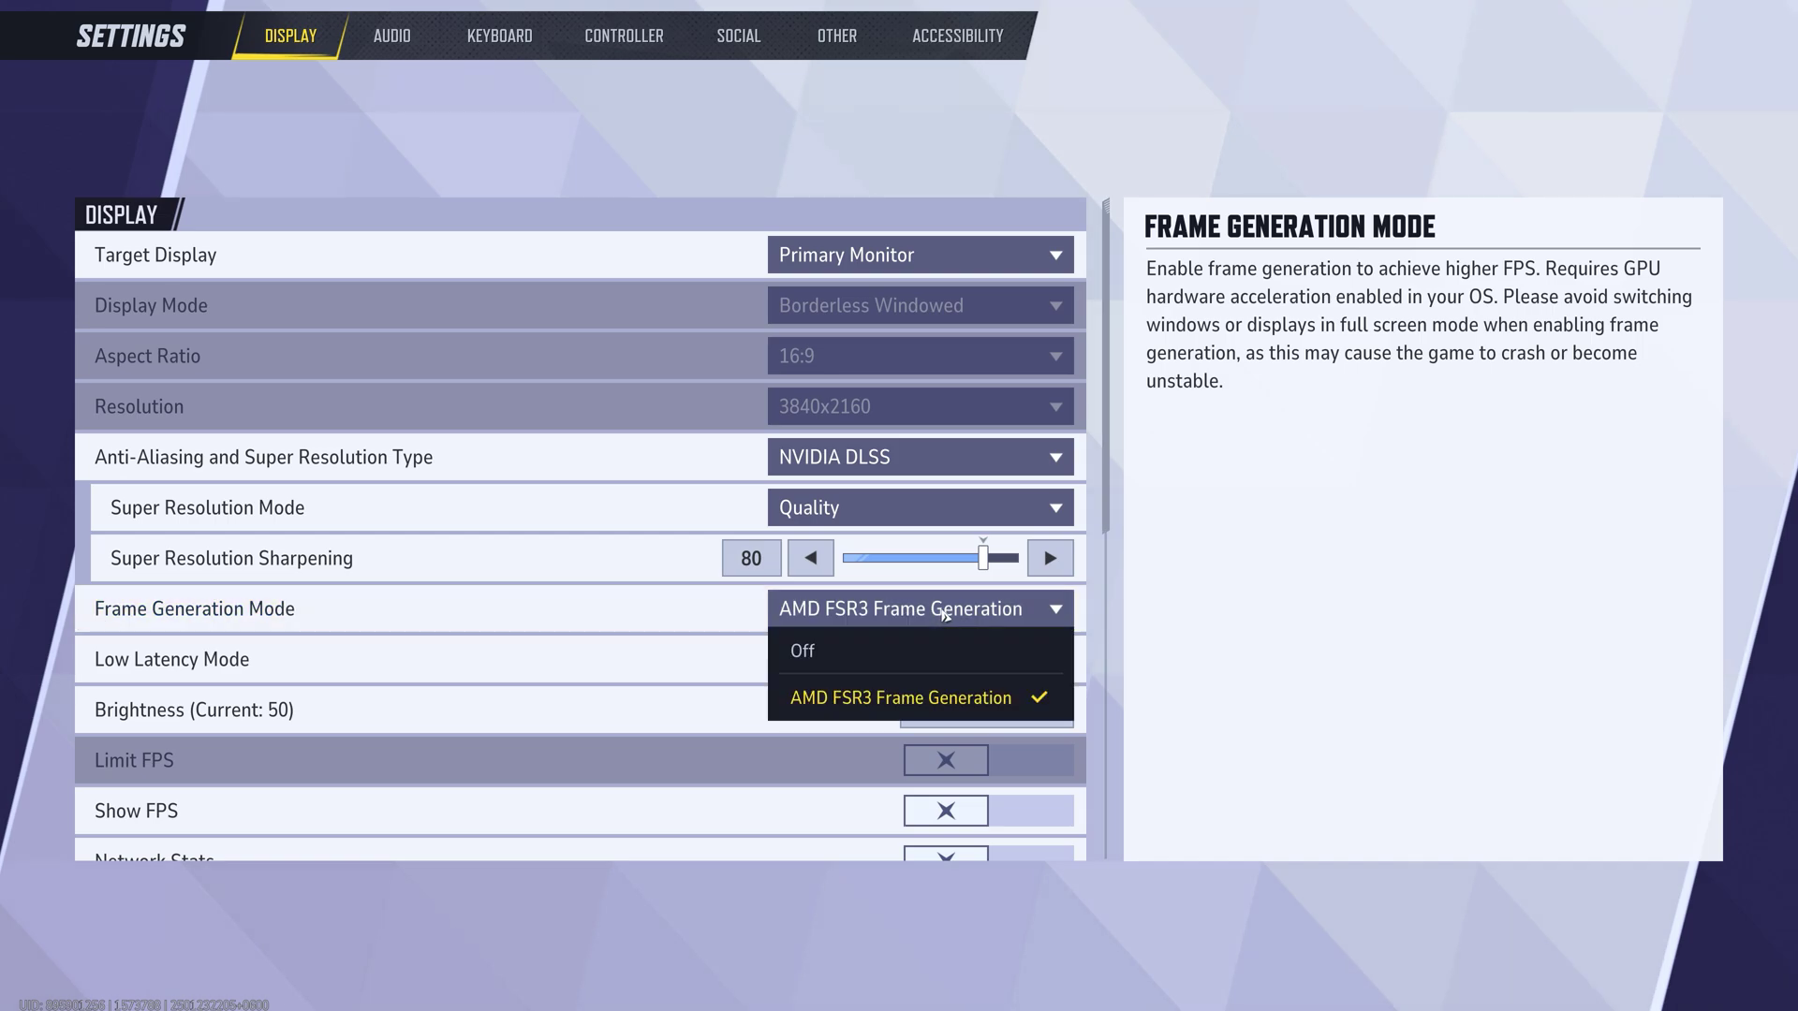
click(805, 653)
click(906, 659)
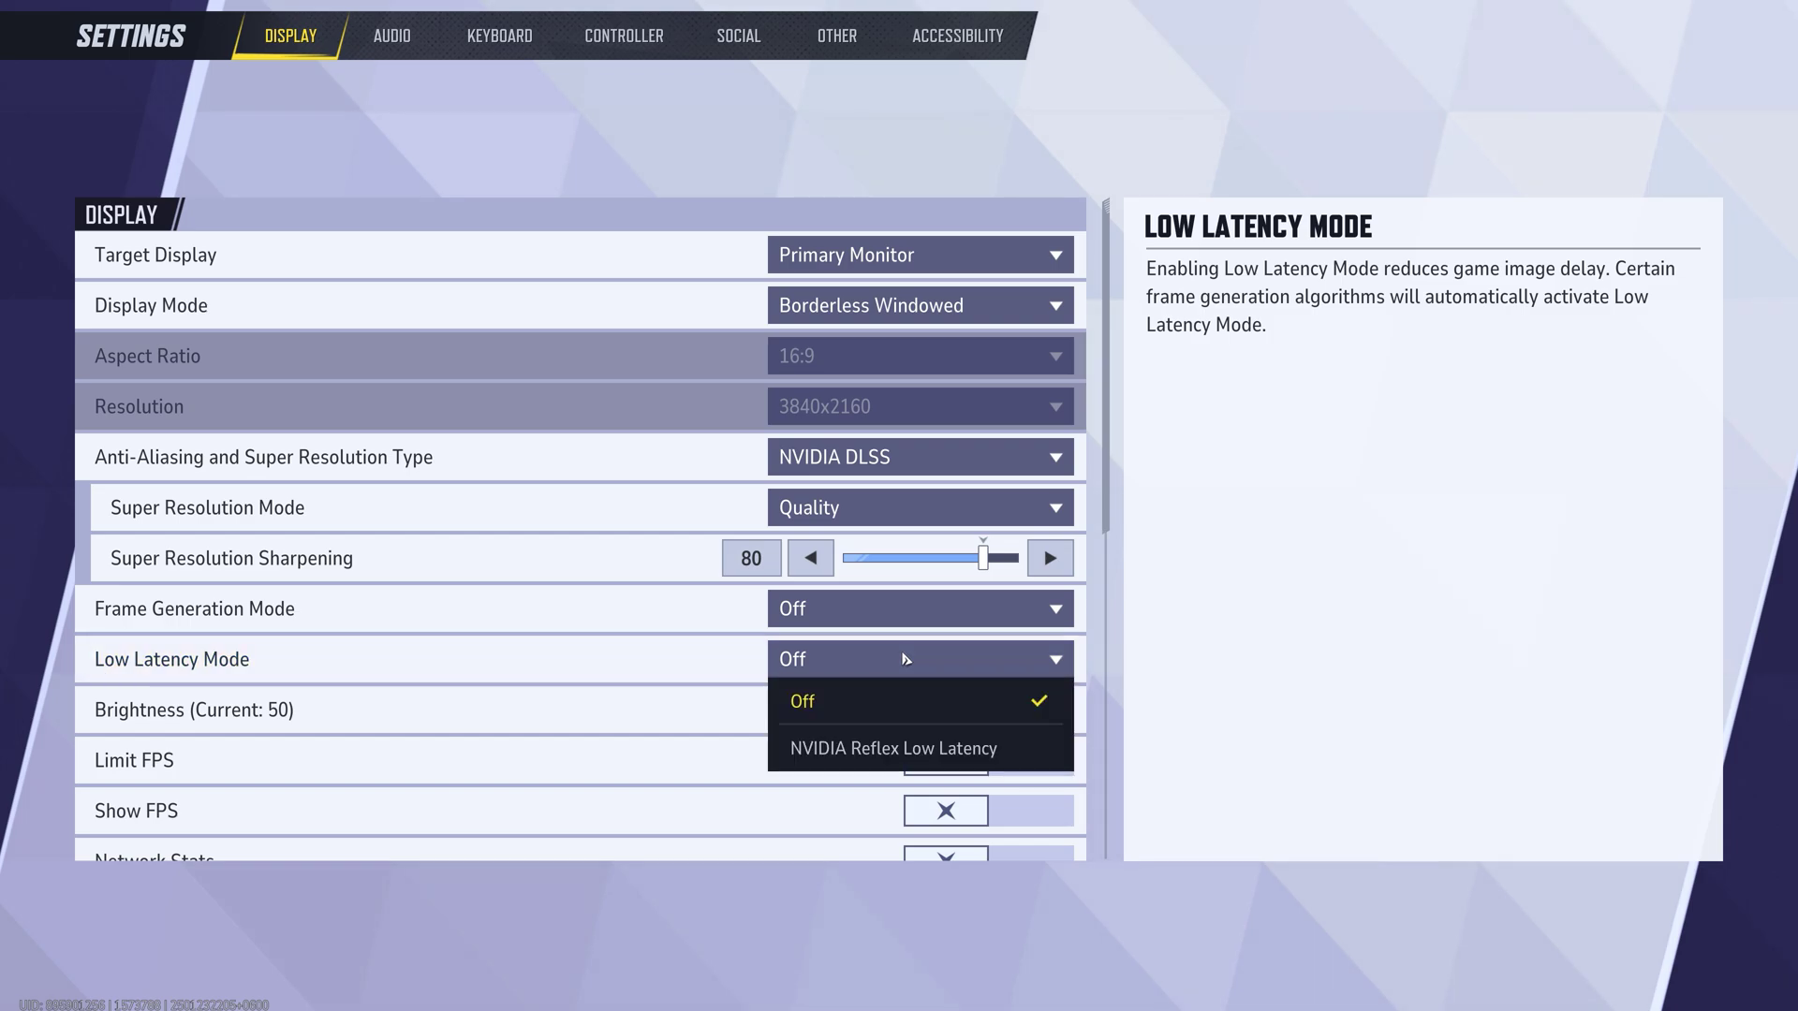
click(862, 749)
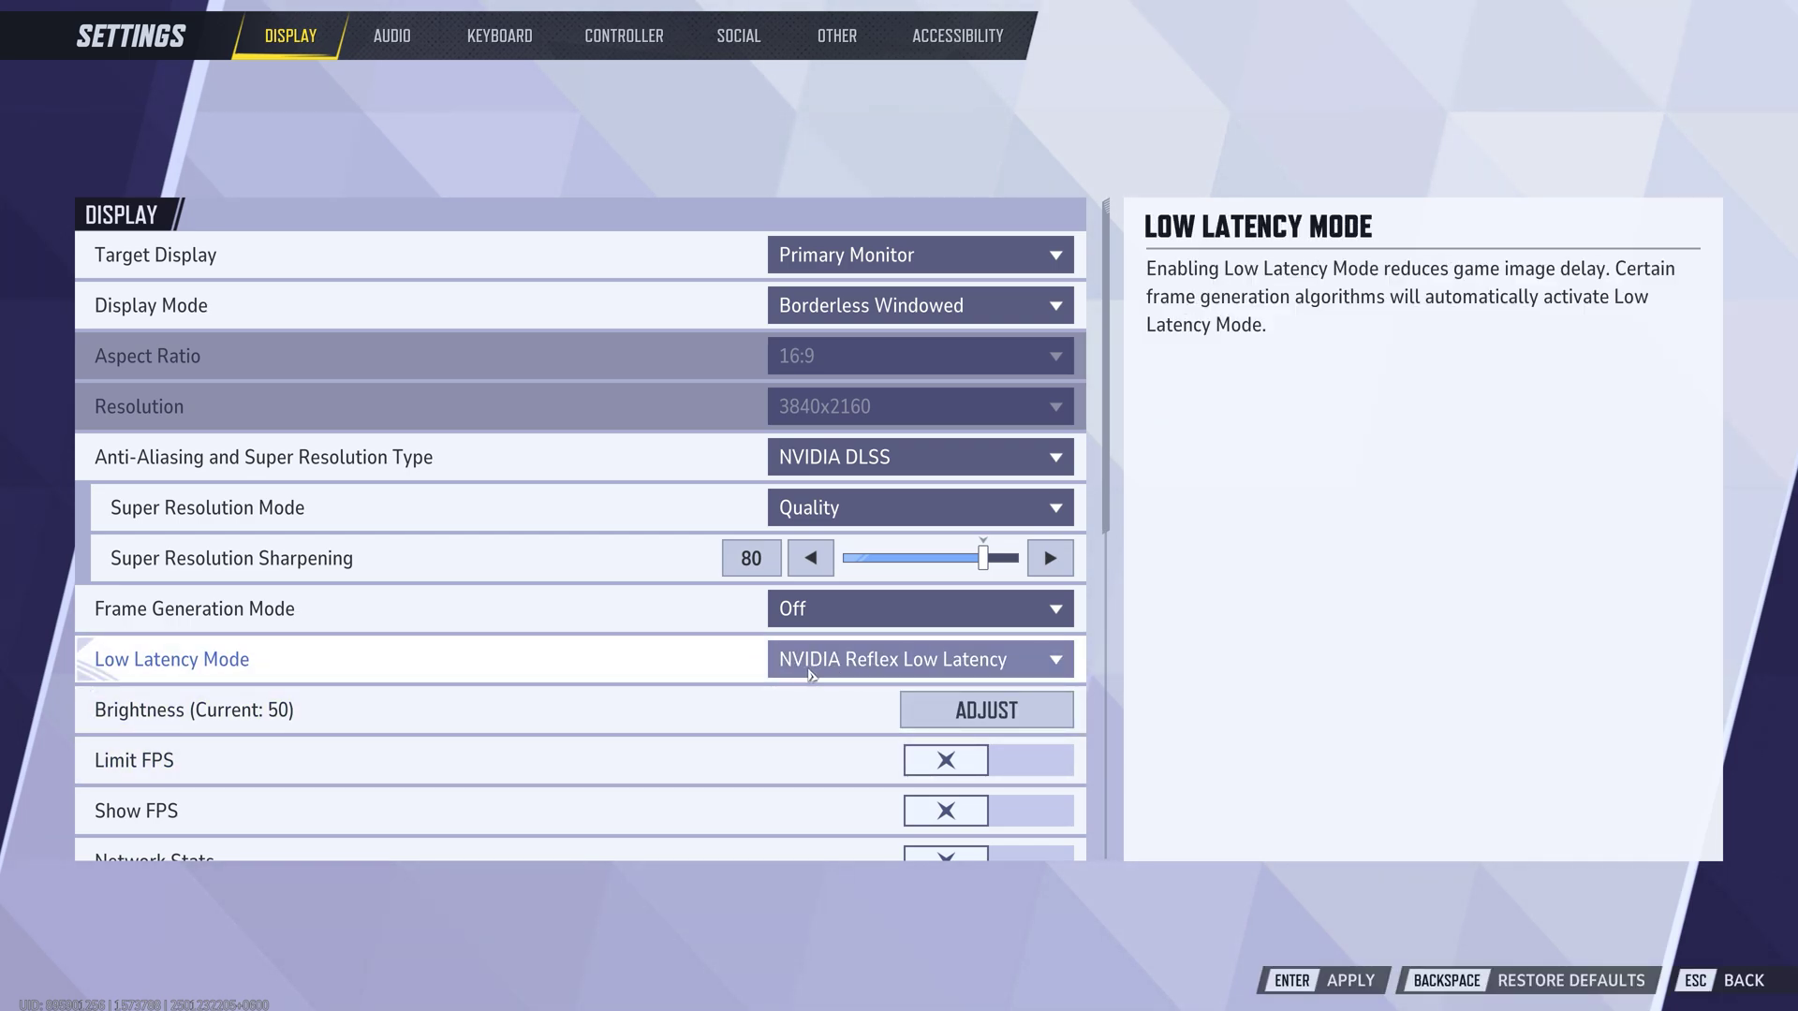
Leave the frame rate limit off and switch on Show FPS and V-Sync.
scroll(565, 702, down, 2)
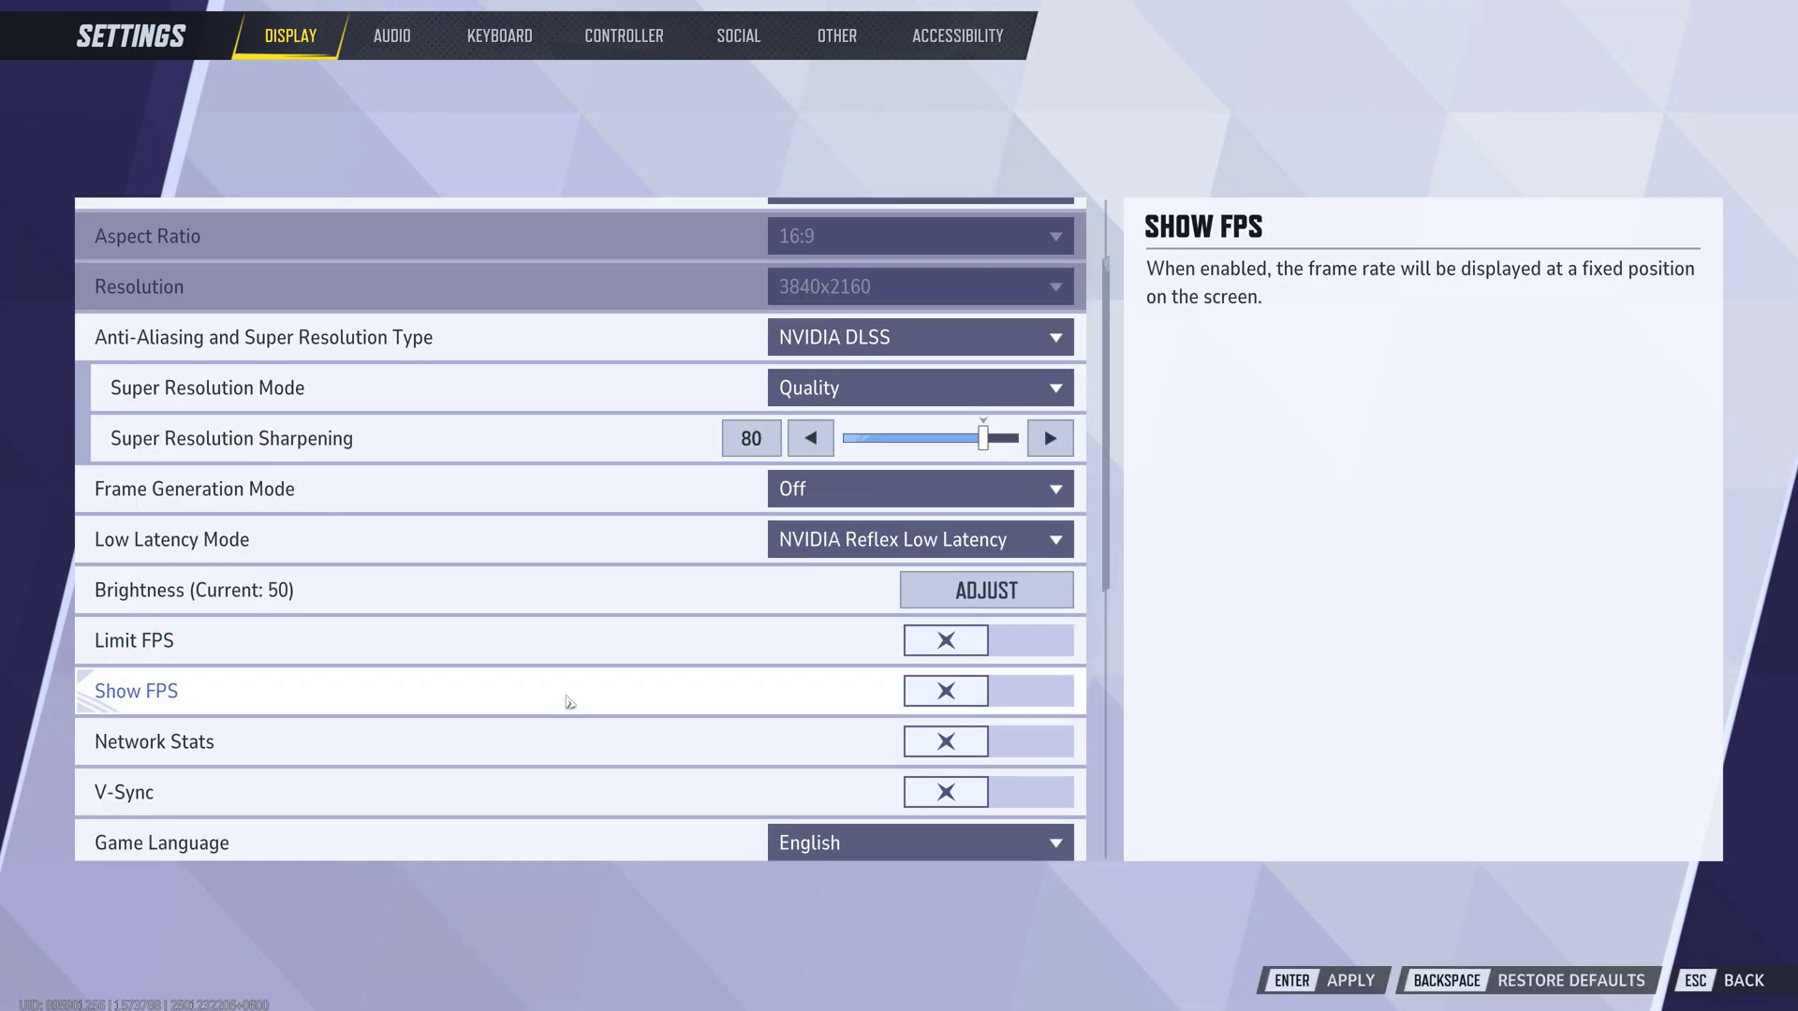
scroll(510, 691, down, 2)
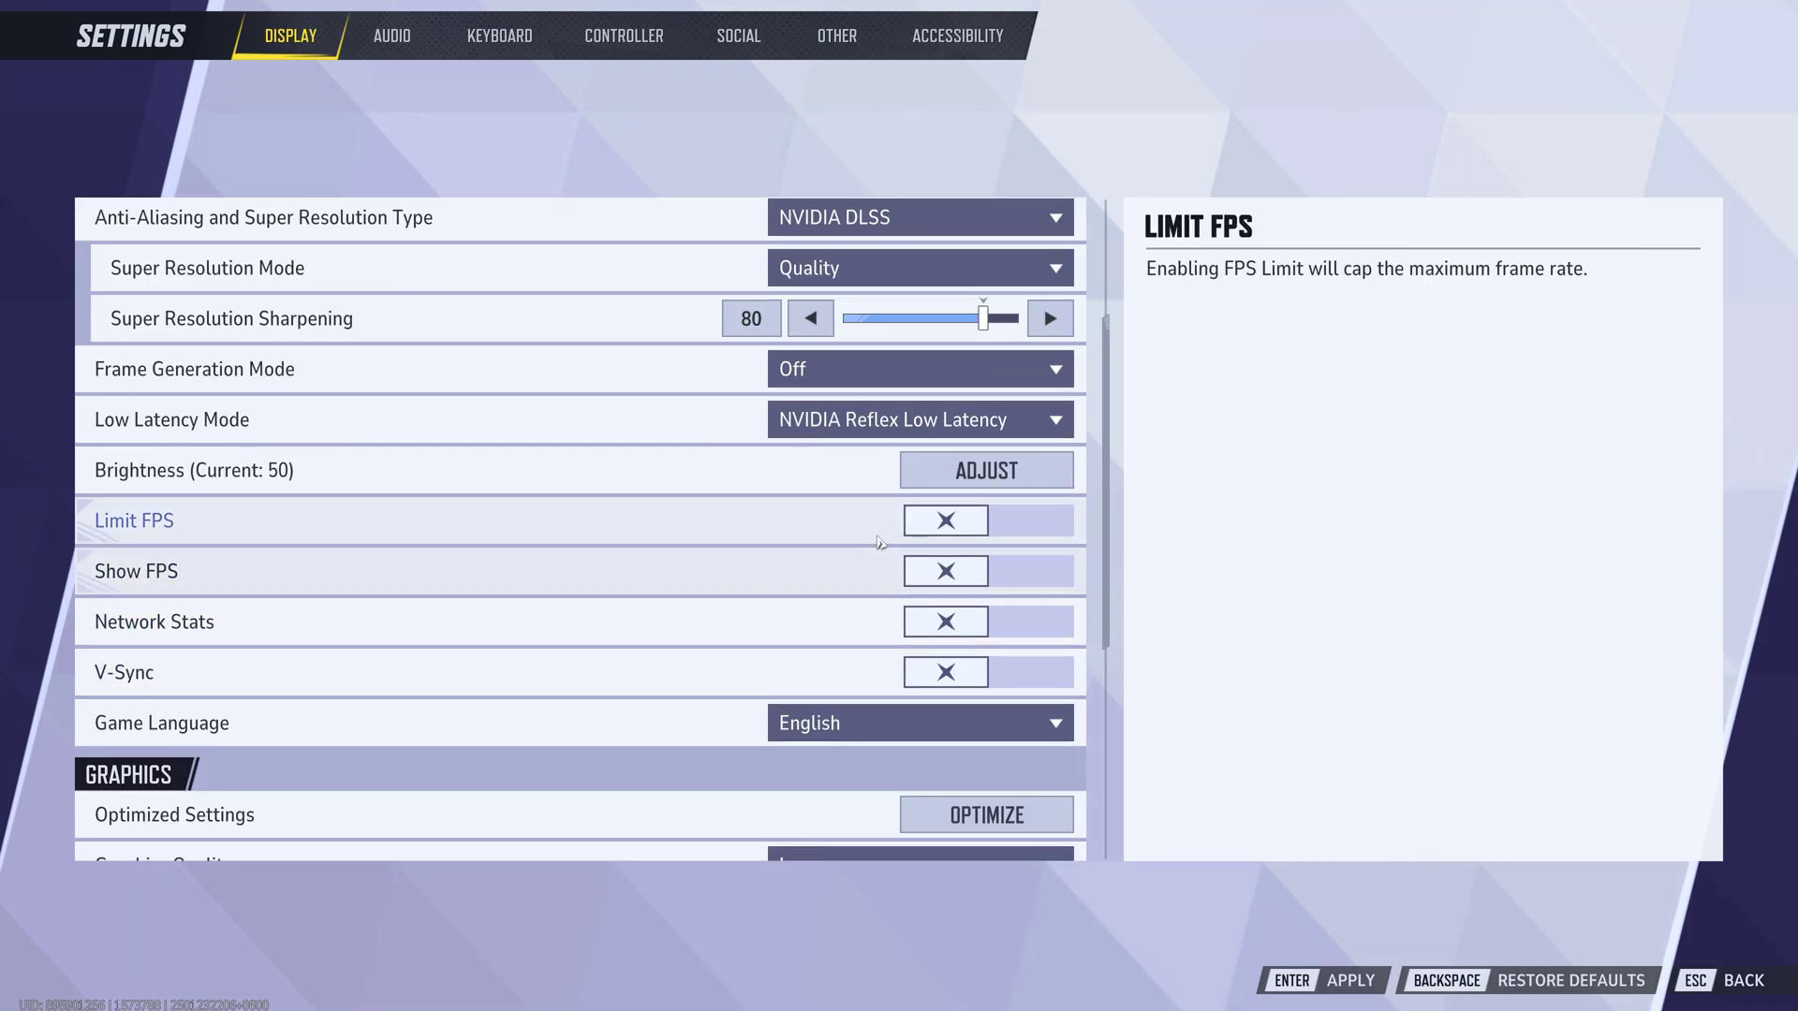
click(983, 530)
click(982, 532)
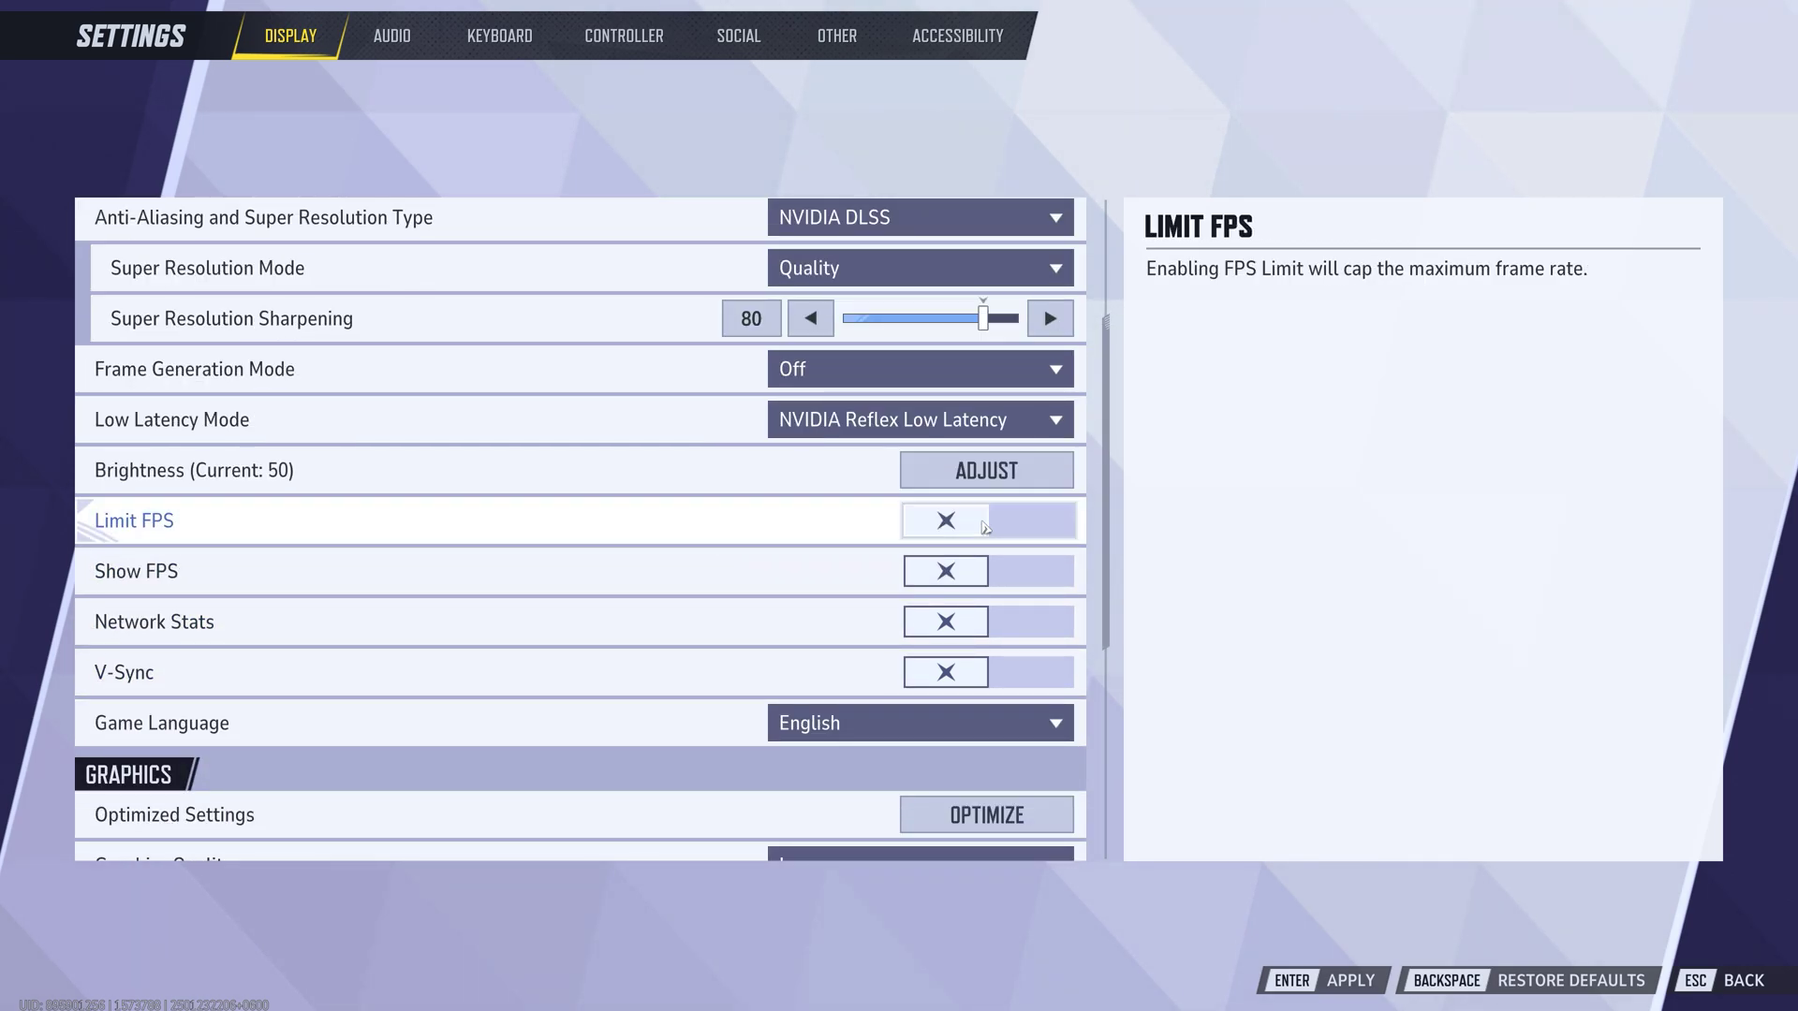
click(961, 581)
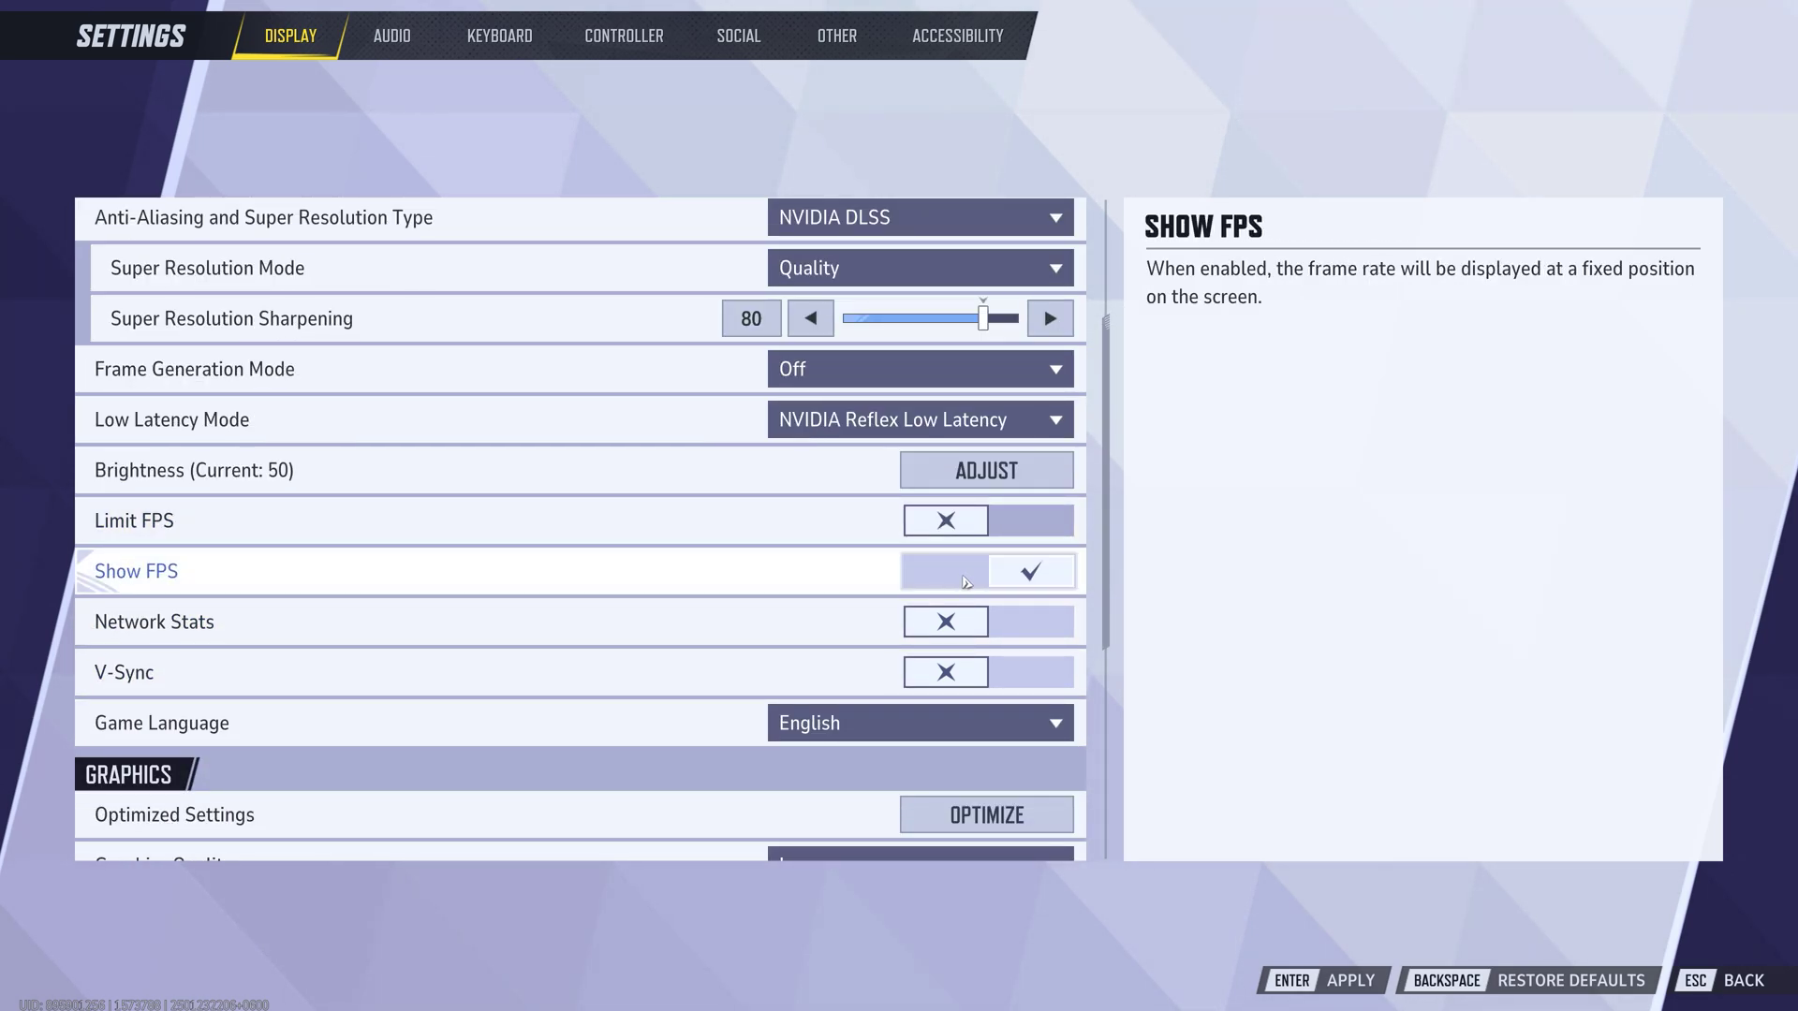
click(944, 675)
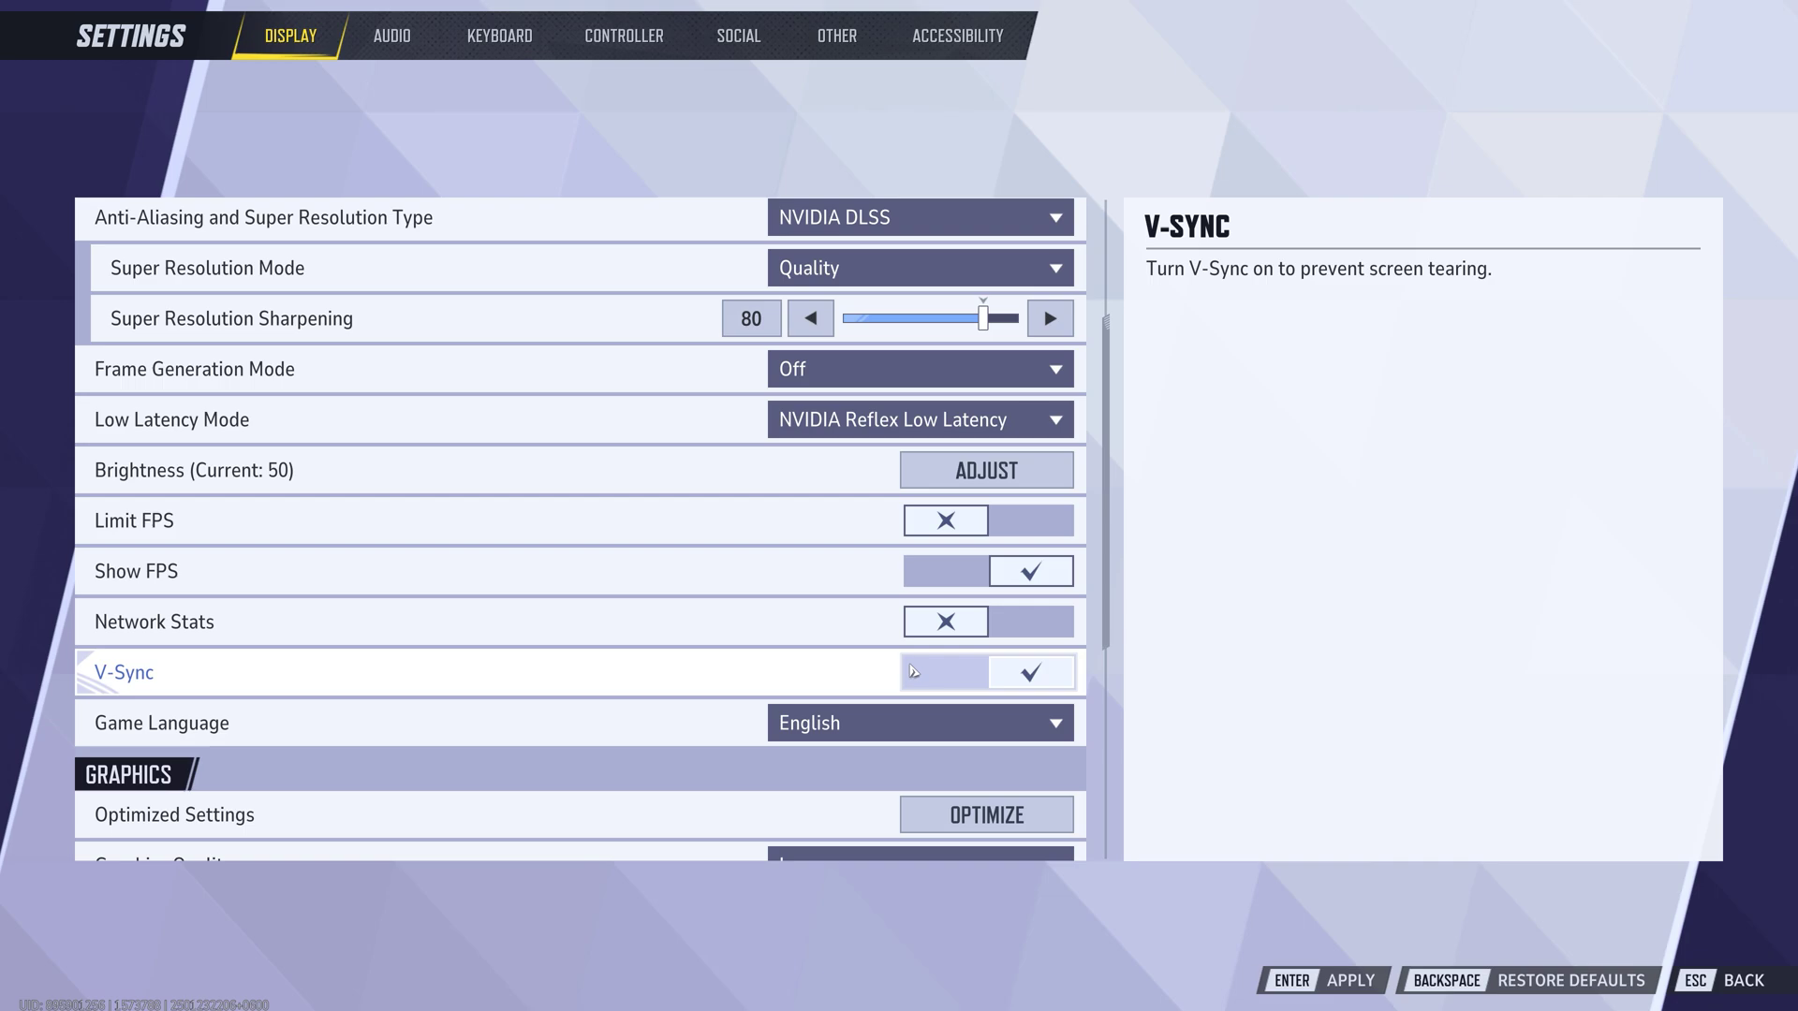
Keep graphics quality at Low, turn Global Illumination and reflections off, and set Model Detail to Performance.
scroll(604, 648, down, 6)
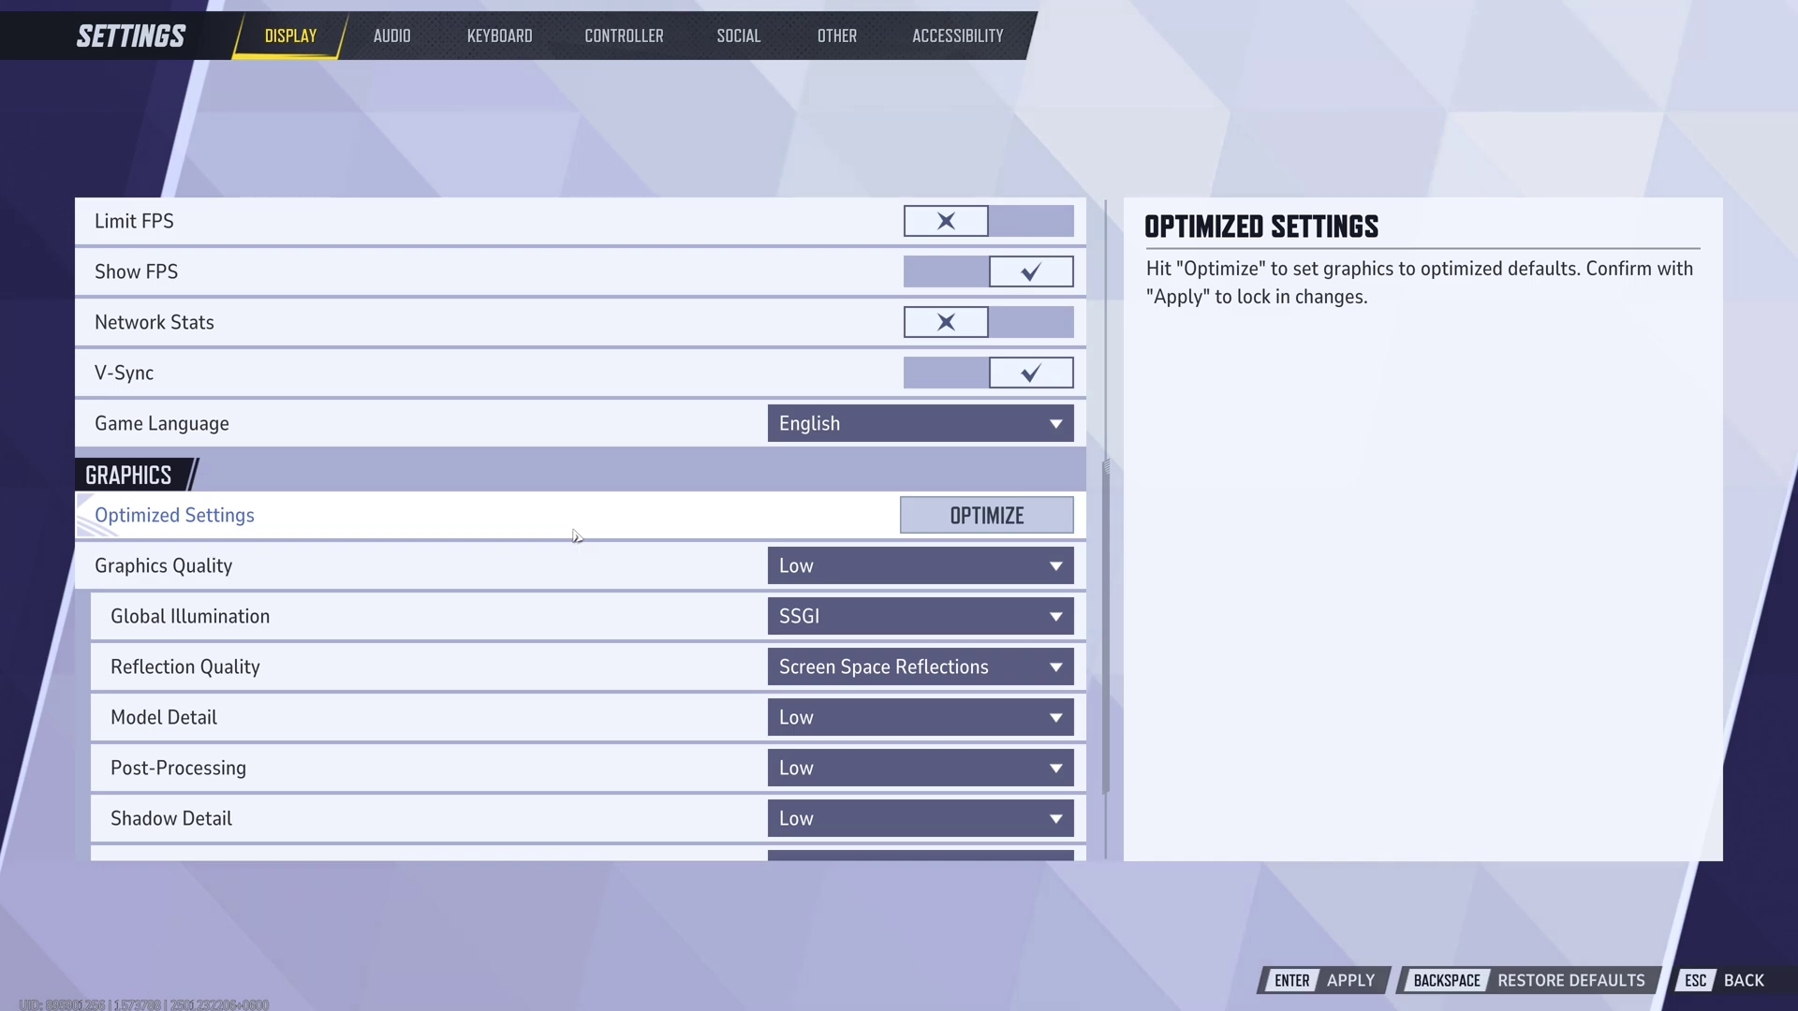
click(896, 573)
click(863, 606)
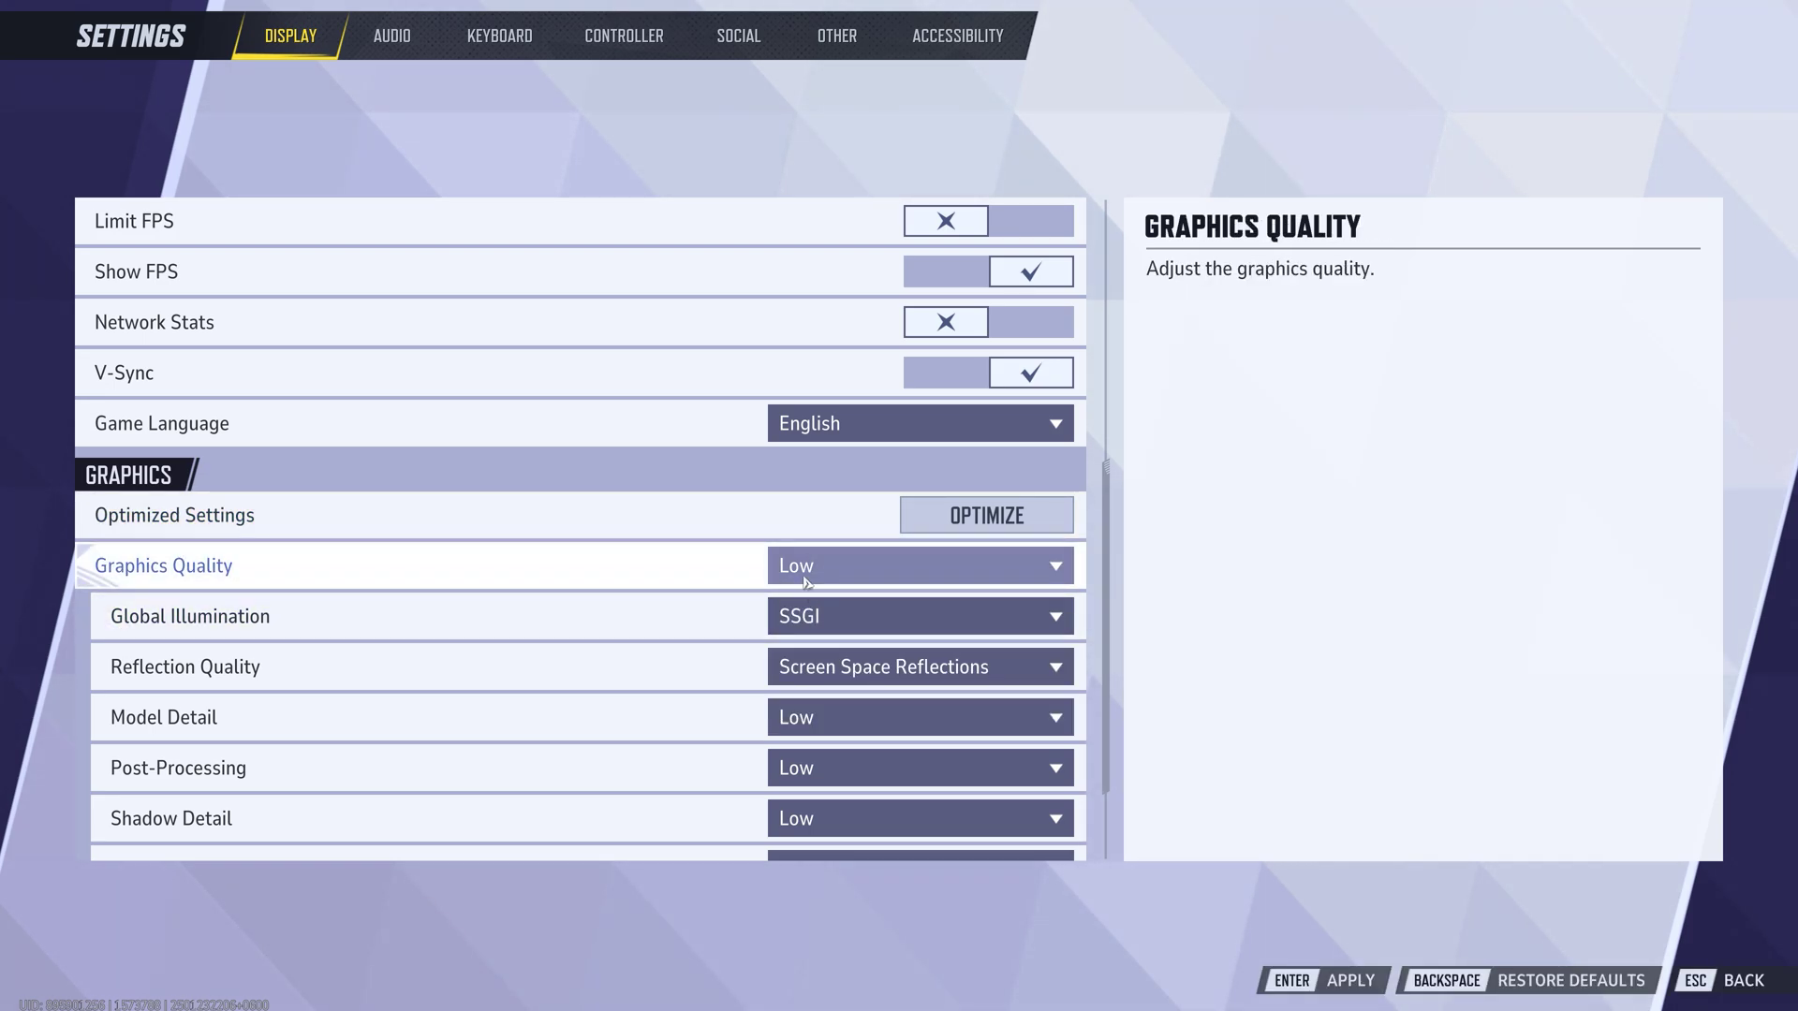
click(865, 611)
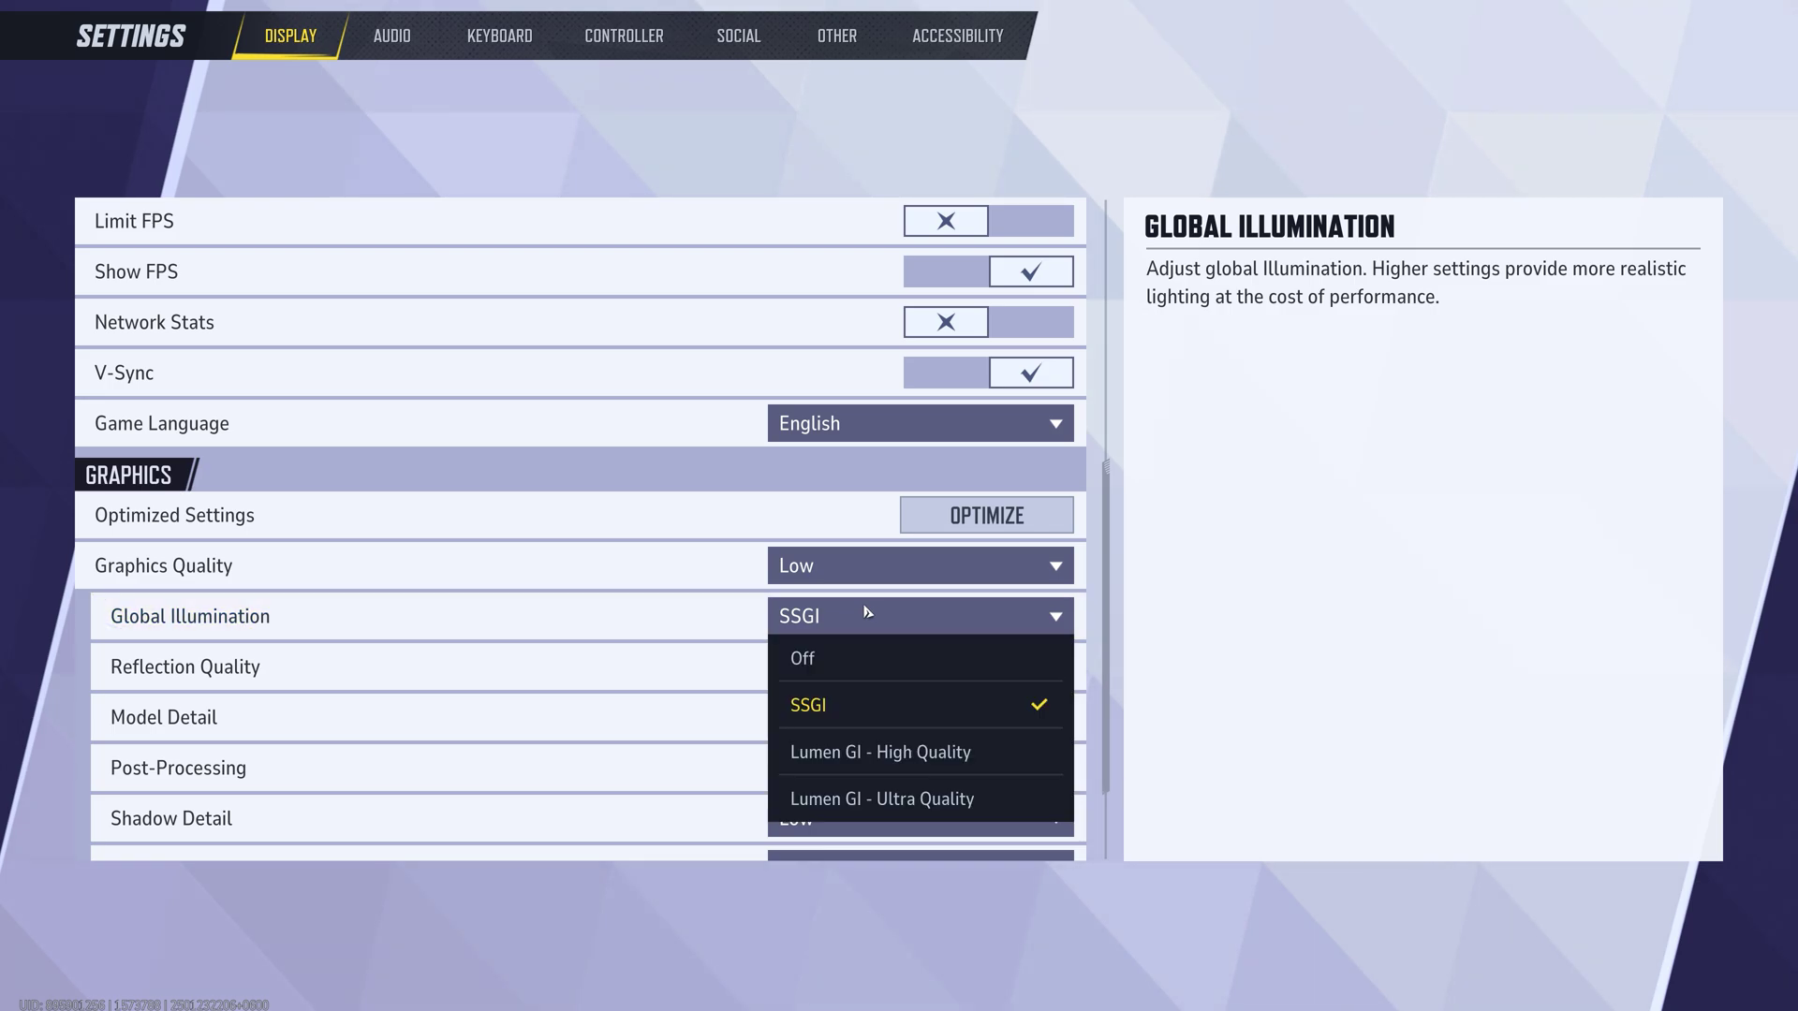
click(831, 656)
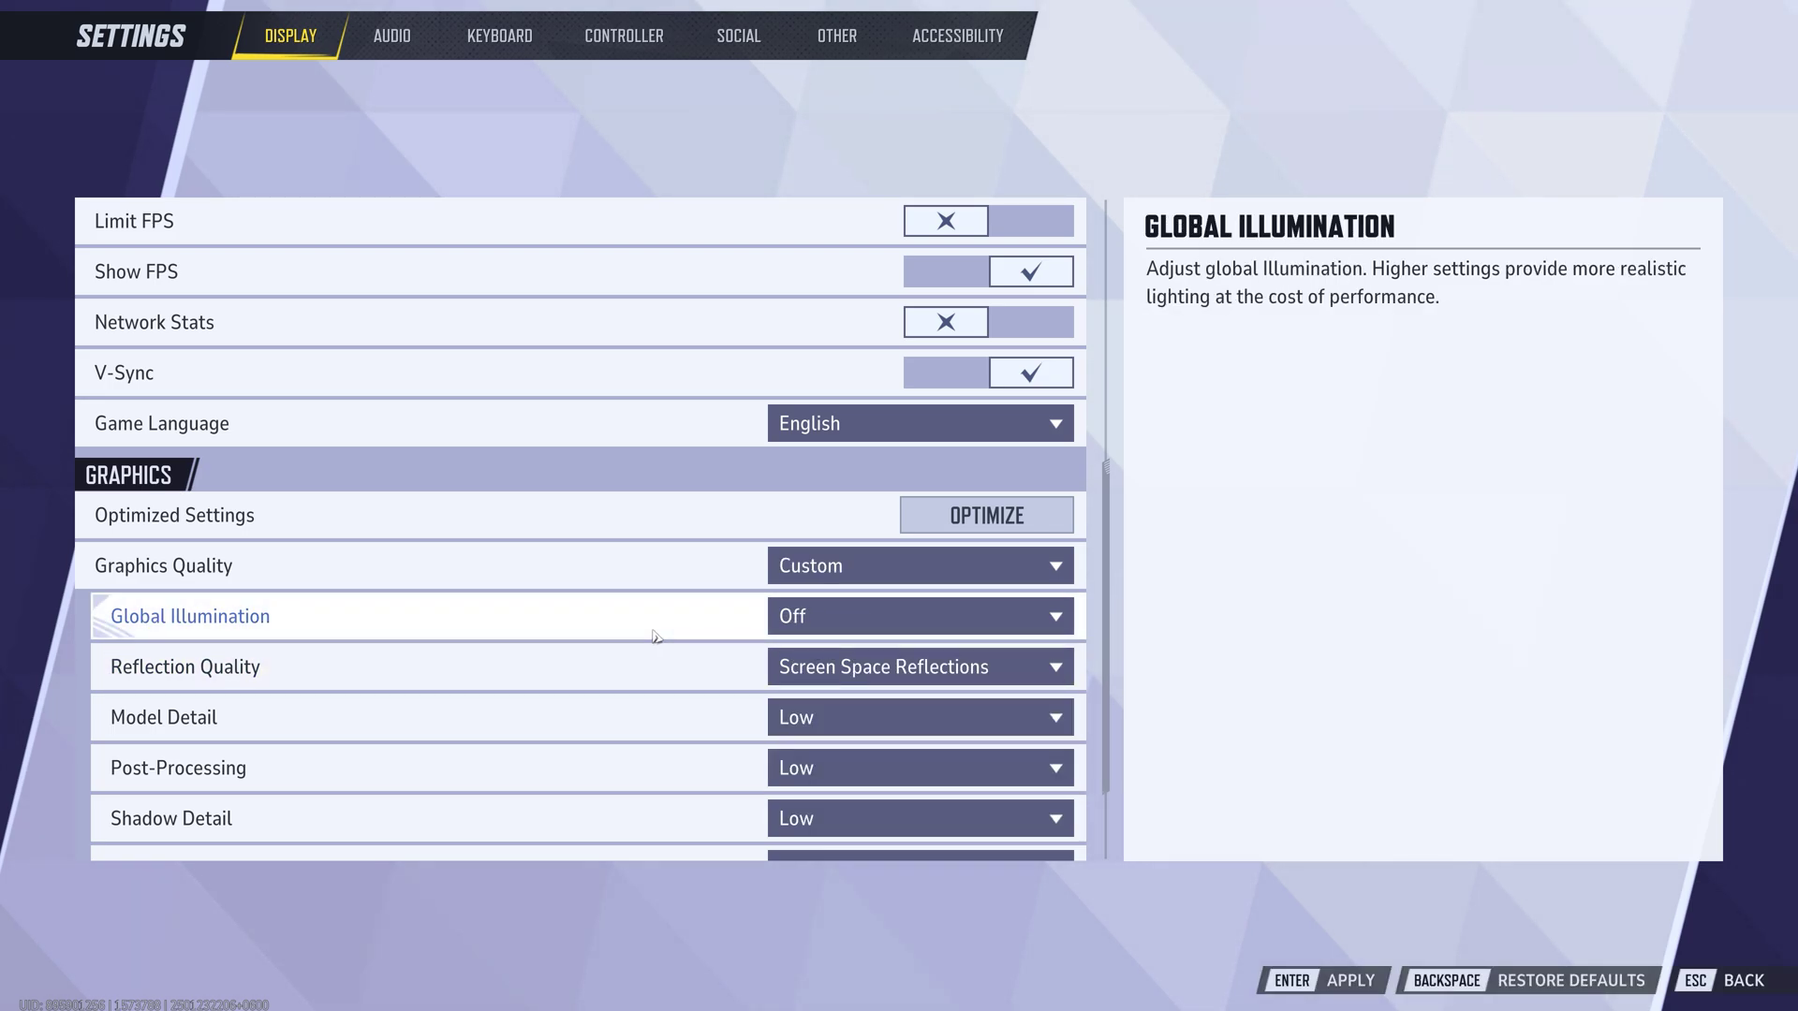
click(874, 664)
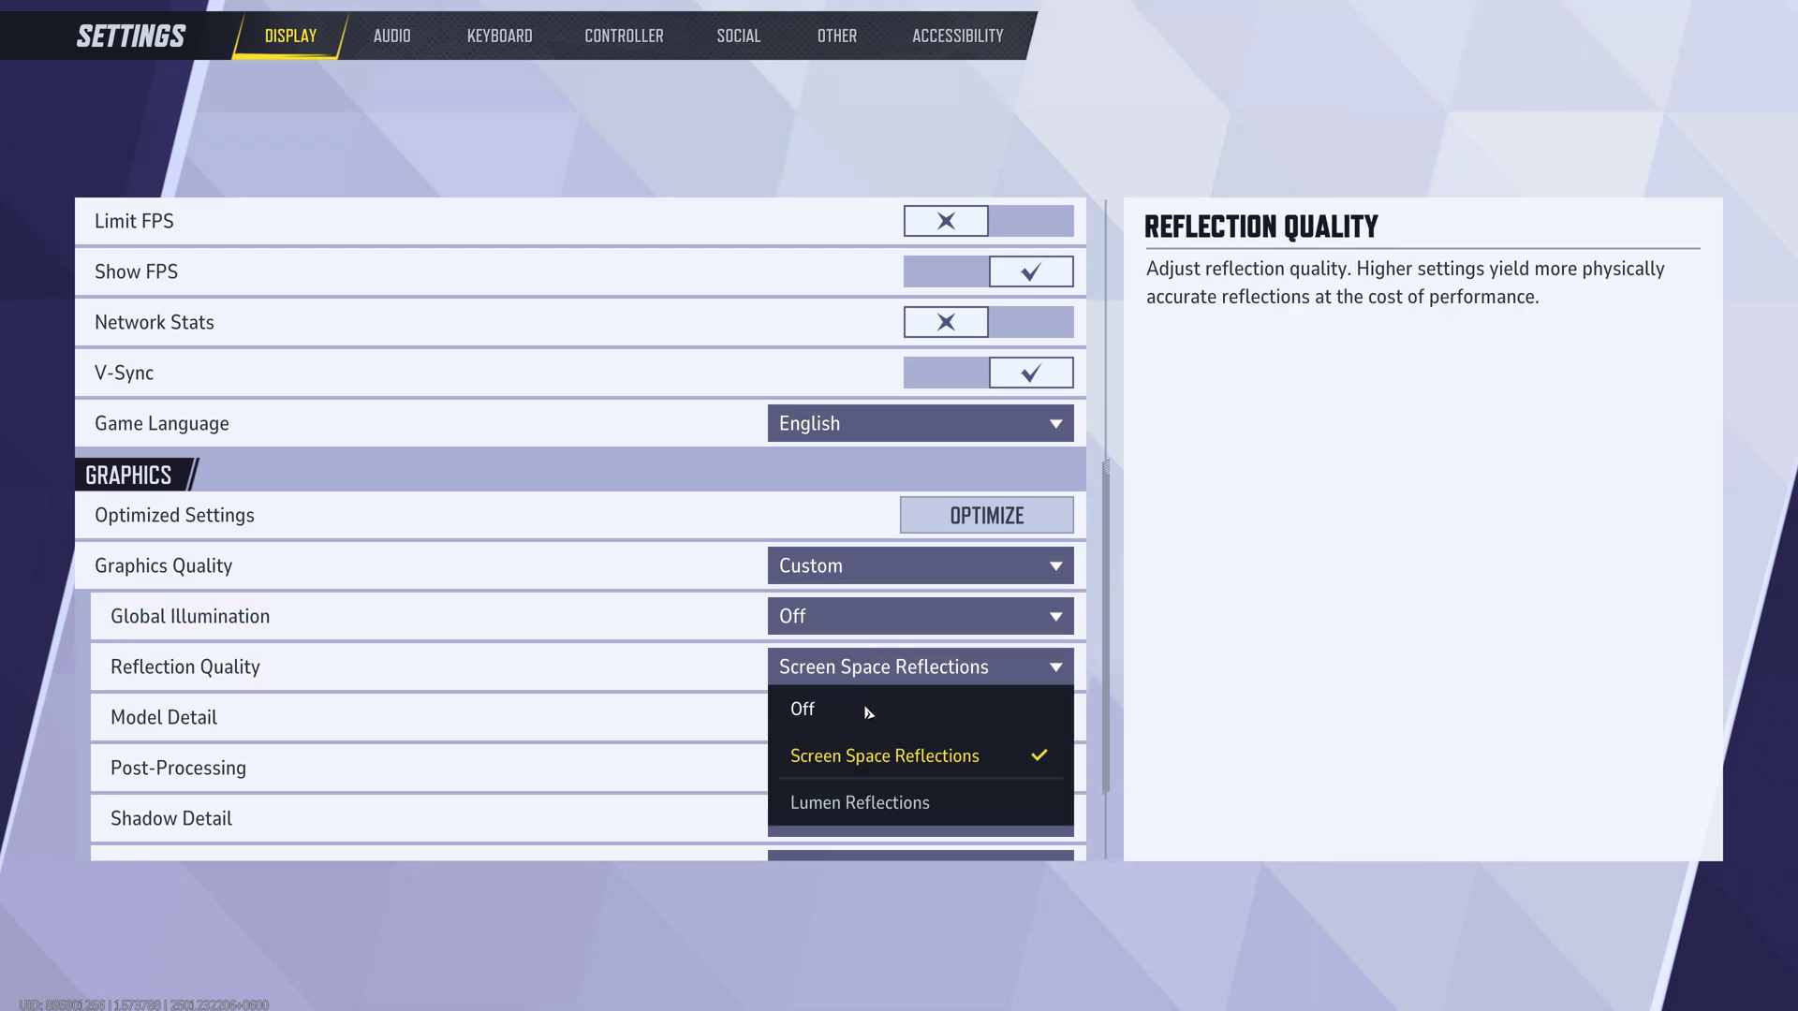
click(868, 712)
click(859, 720)
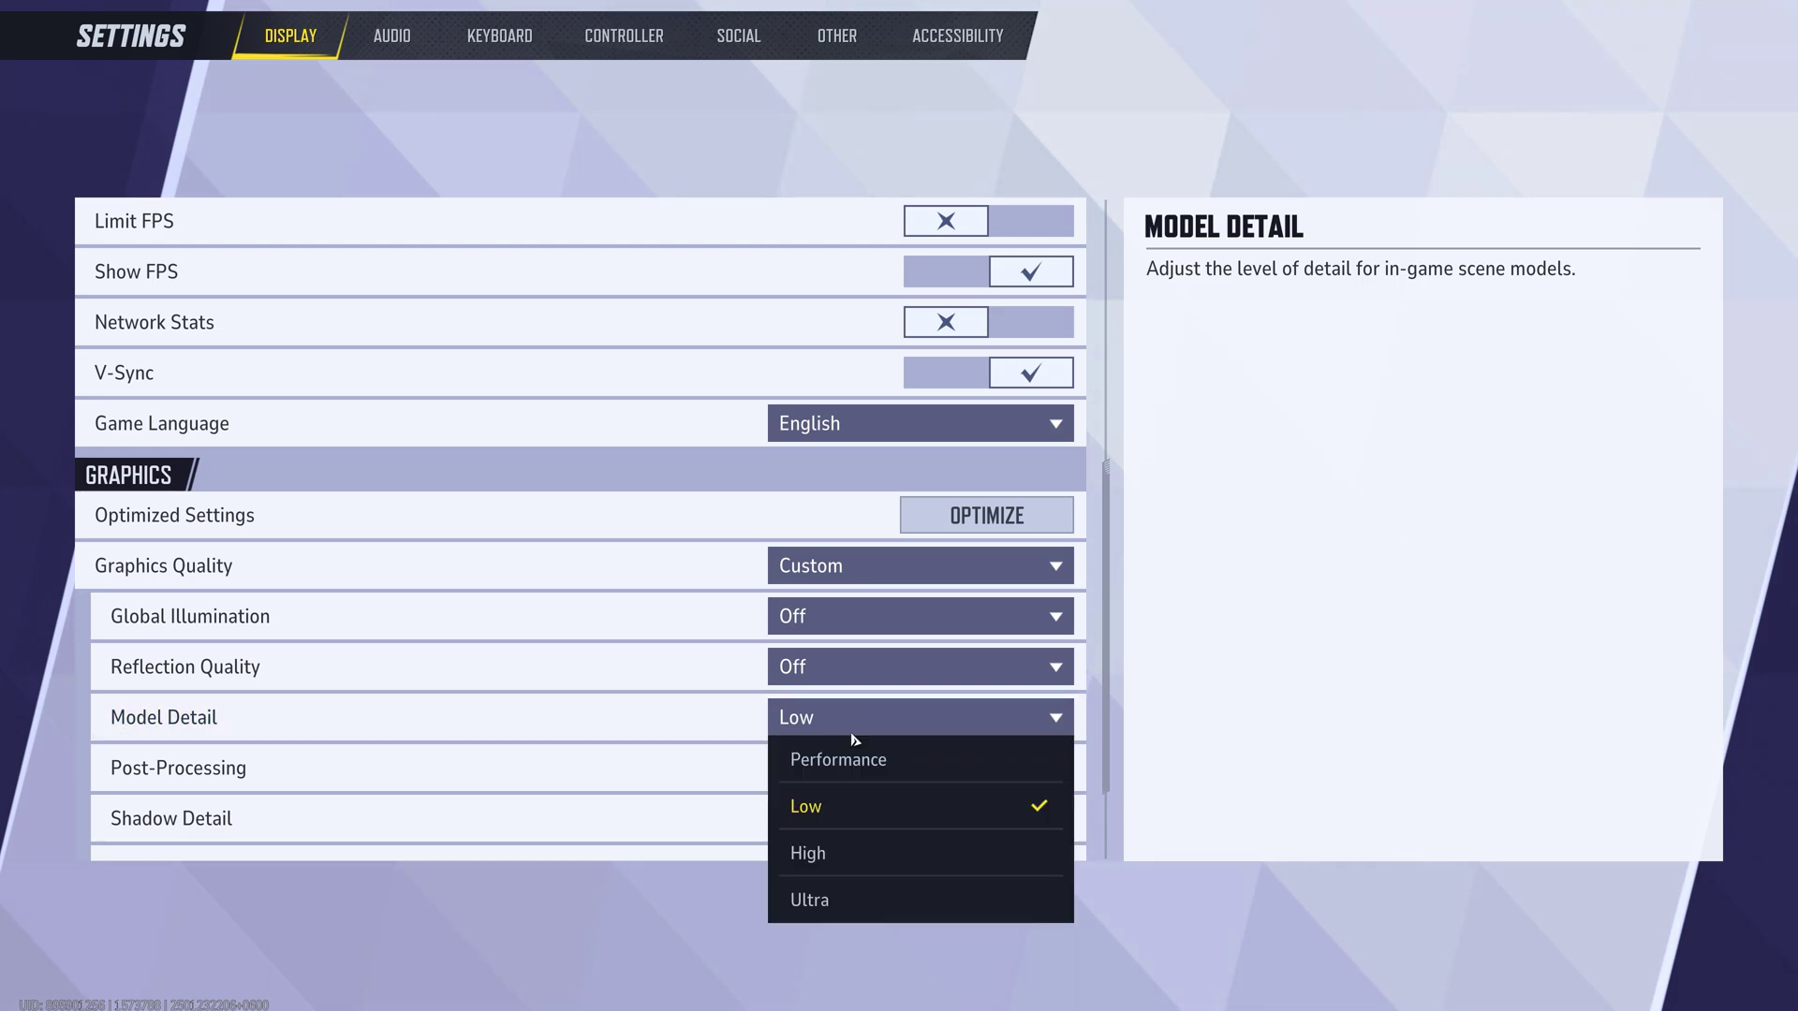
click(824, 763)
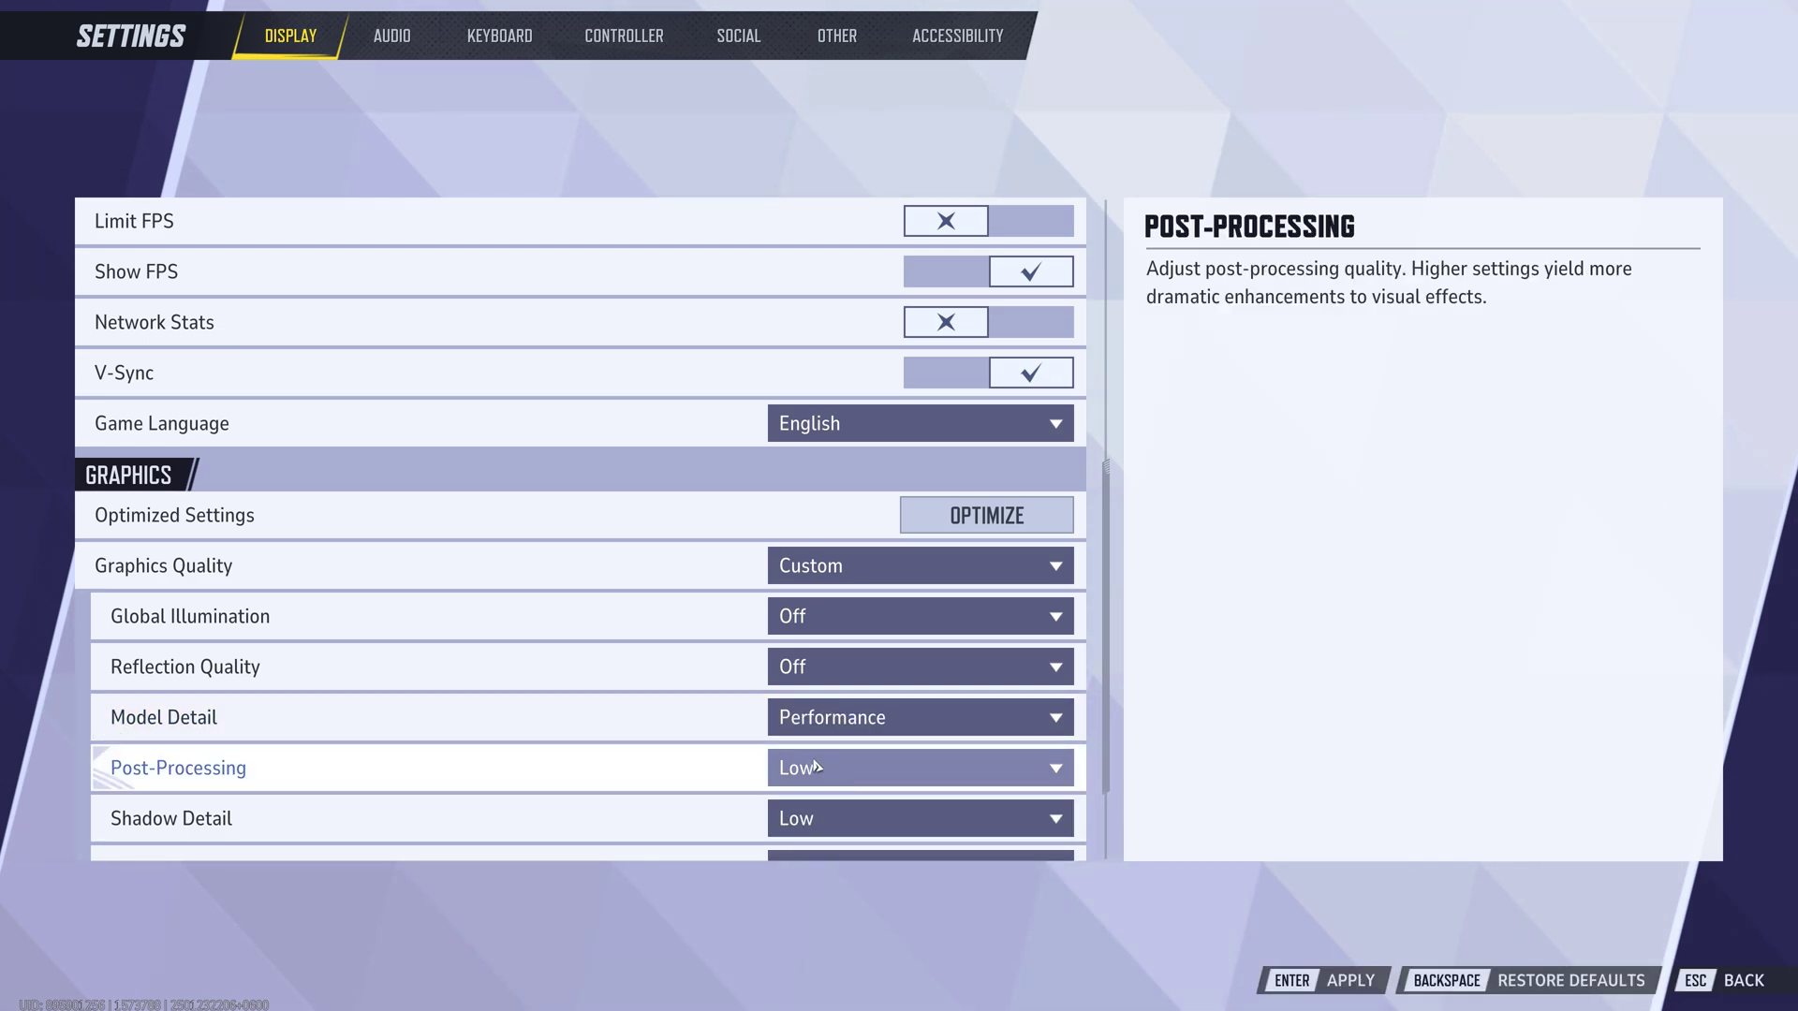
Set Post-Processing and Shadow Detail quality to Low.
scroll(742, 744, down, 1)
click(871, 722)
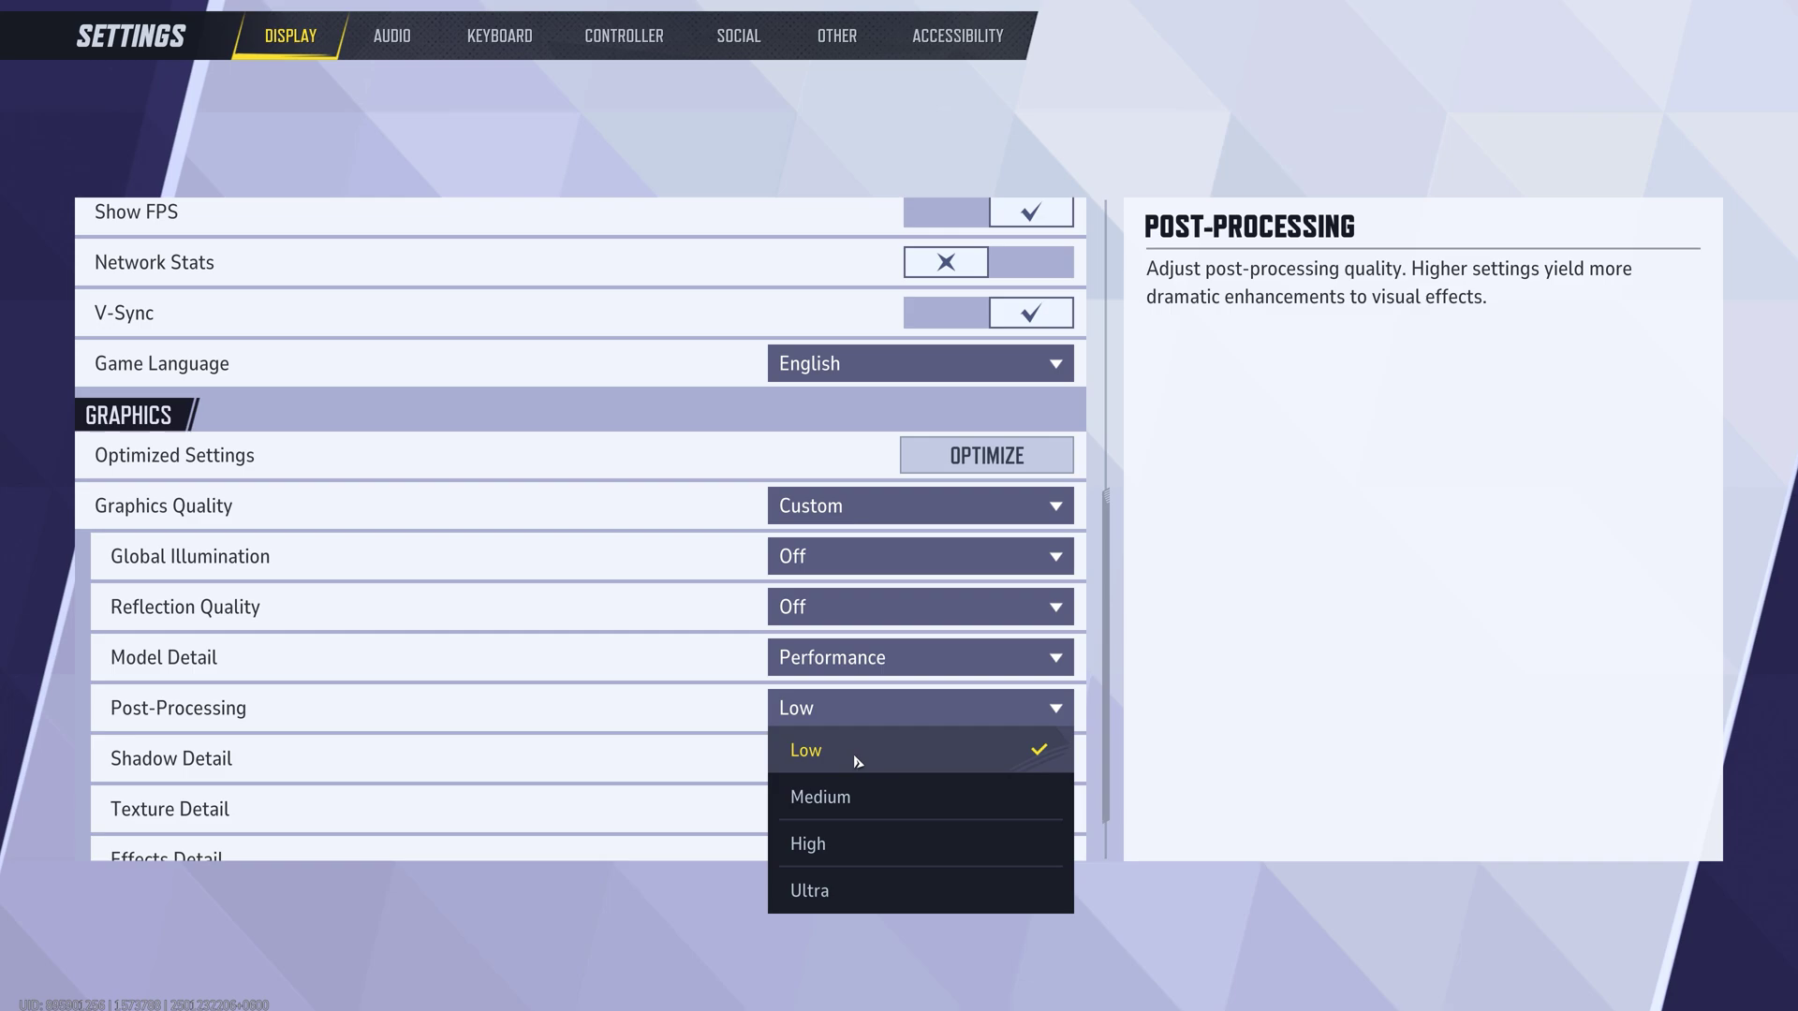
click(858, 761)
click(848, 754)
click(843, 796)
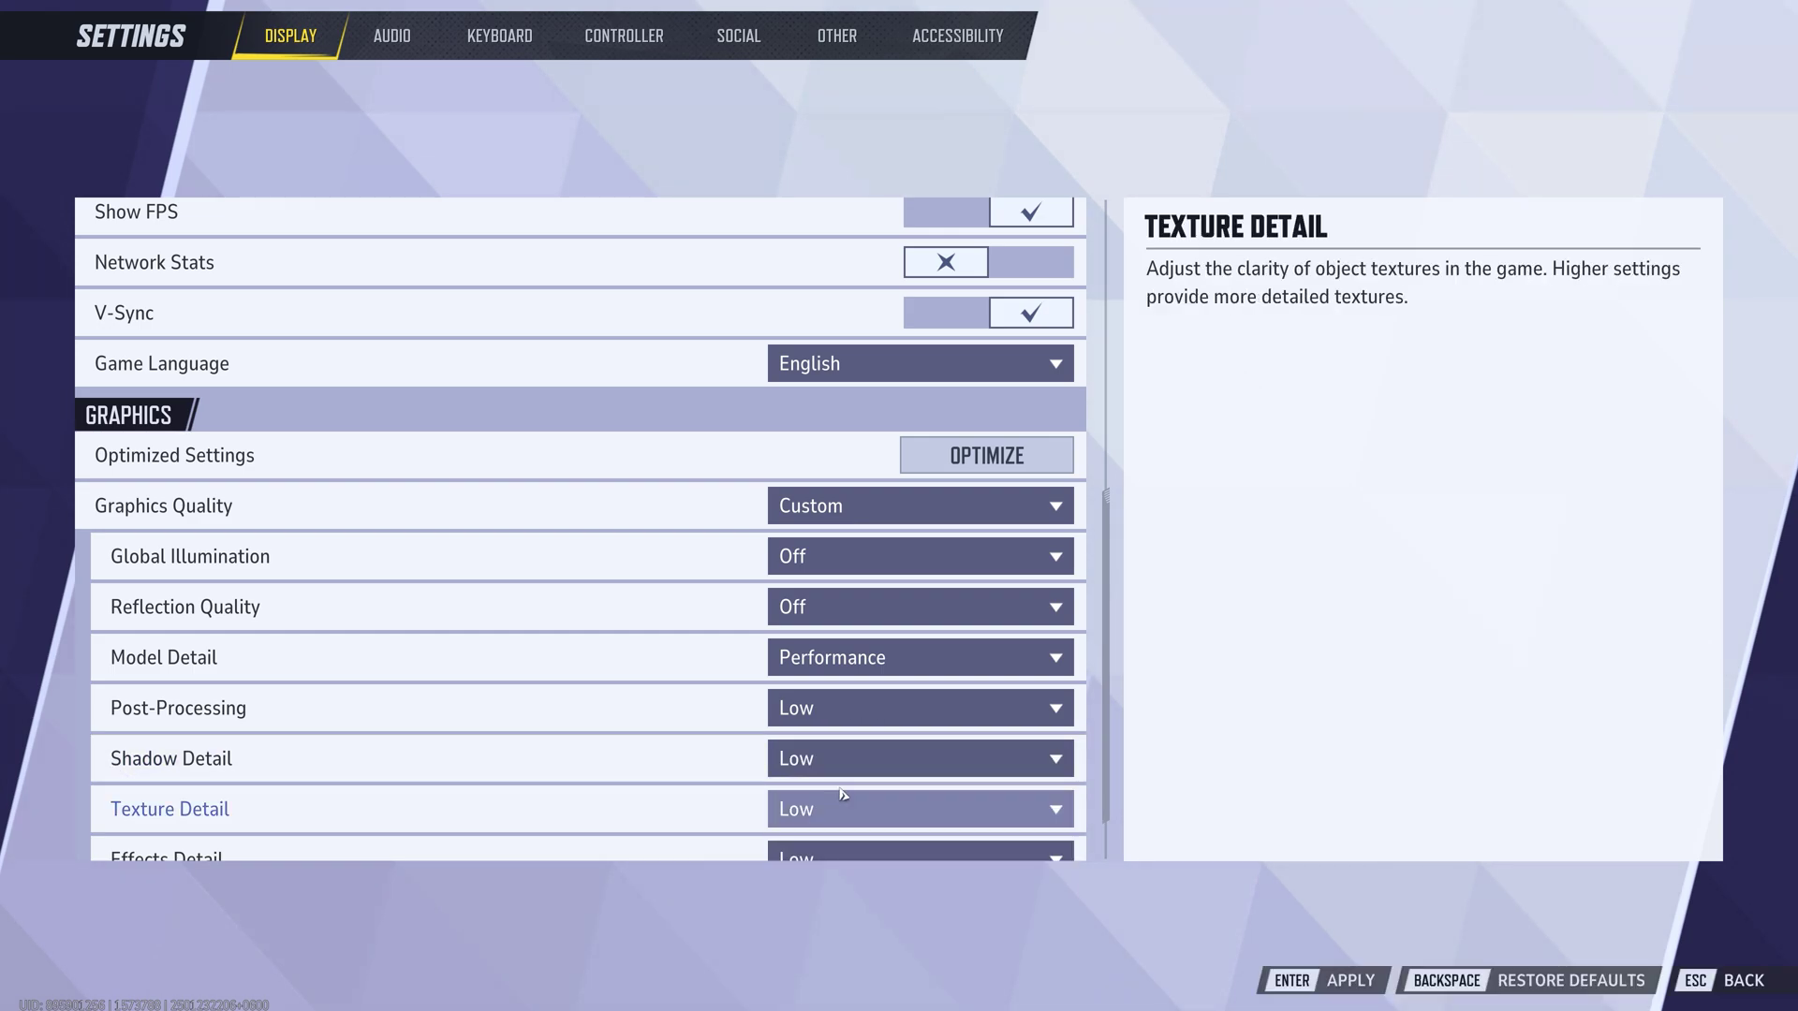
Set Texture Detail, Effects Detail and Foliage Quality to Low.
scroll(750, 768, down, 1)
click(836, 746)
click(848, 791)
scroll(754, 779, down, 1)
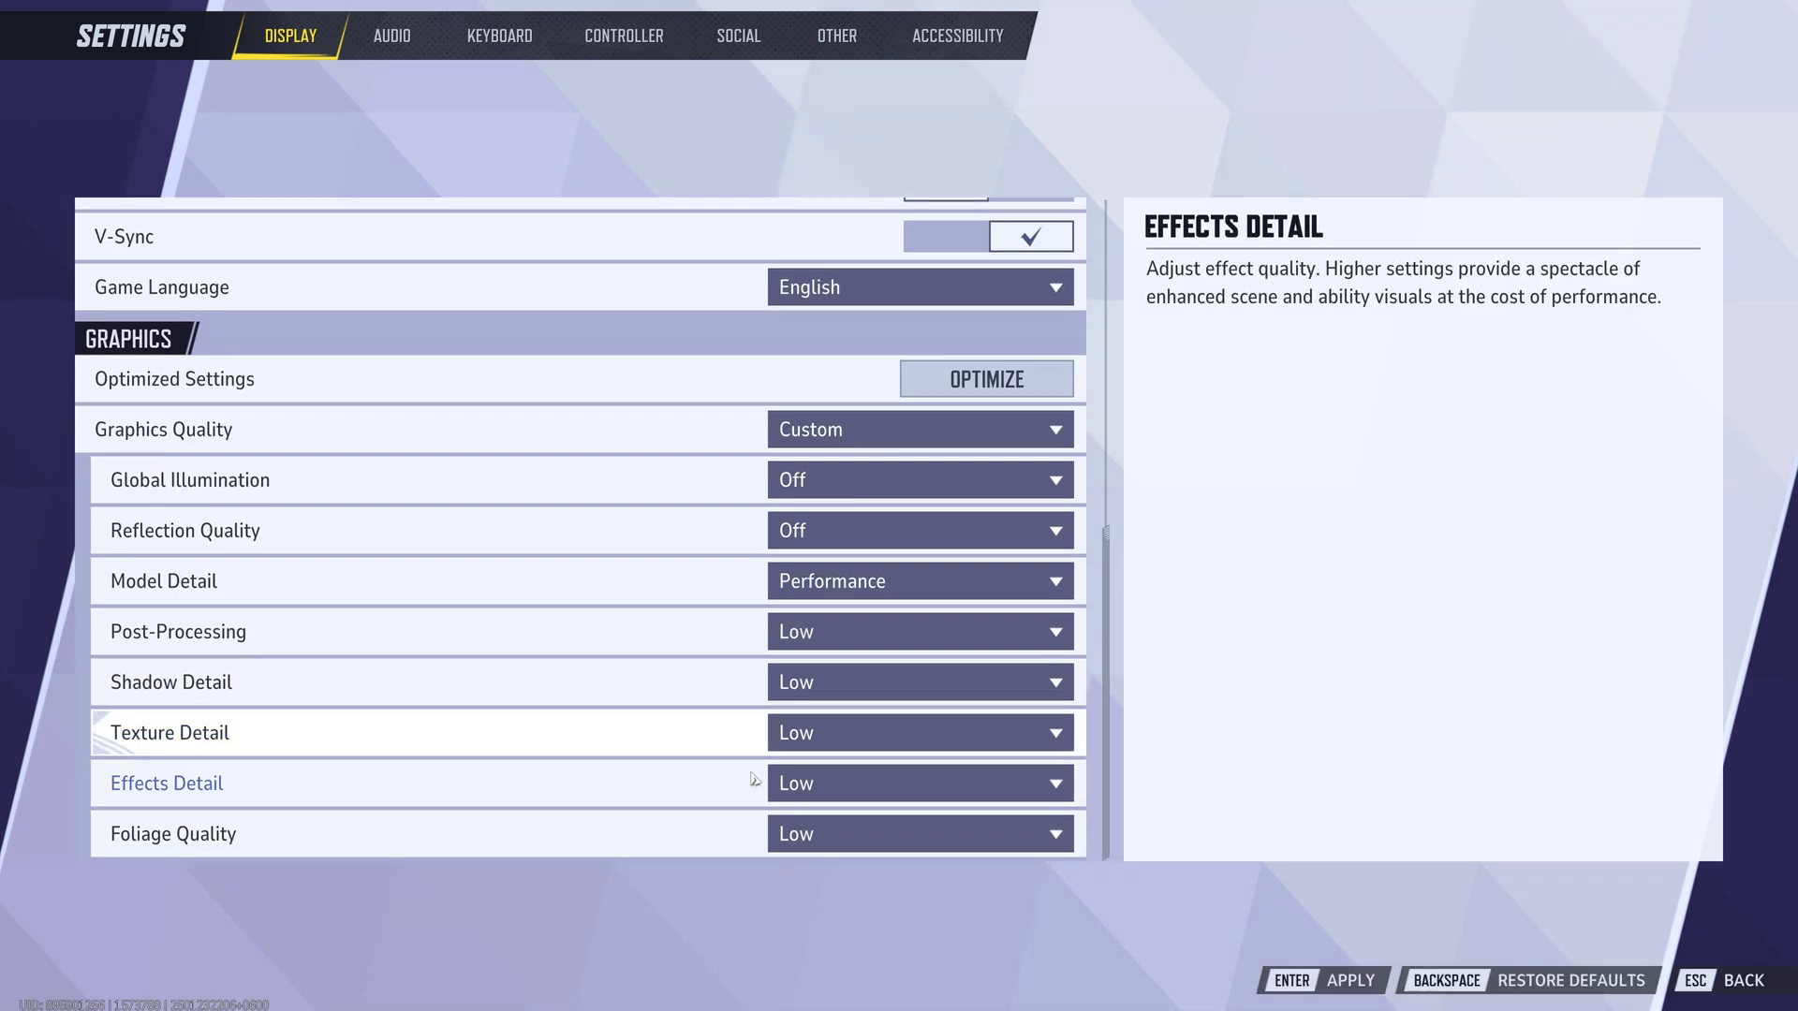
click(824, 736)
click(824, 777)
click(832, 785)
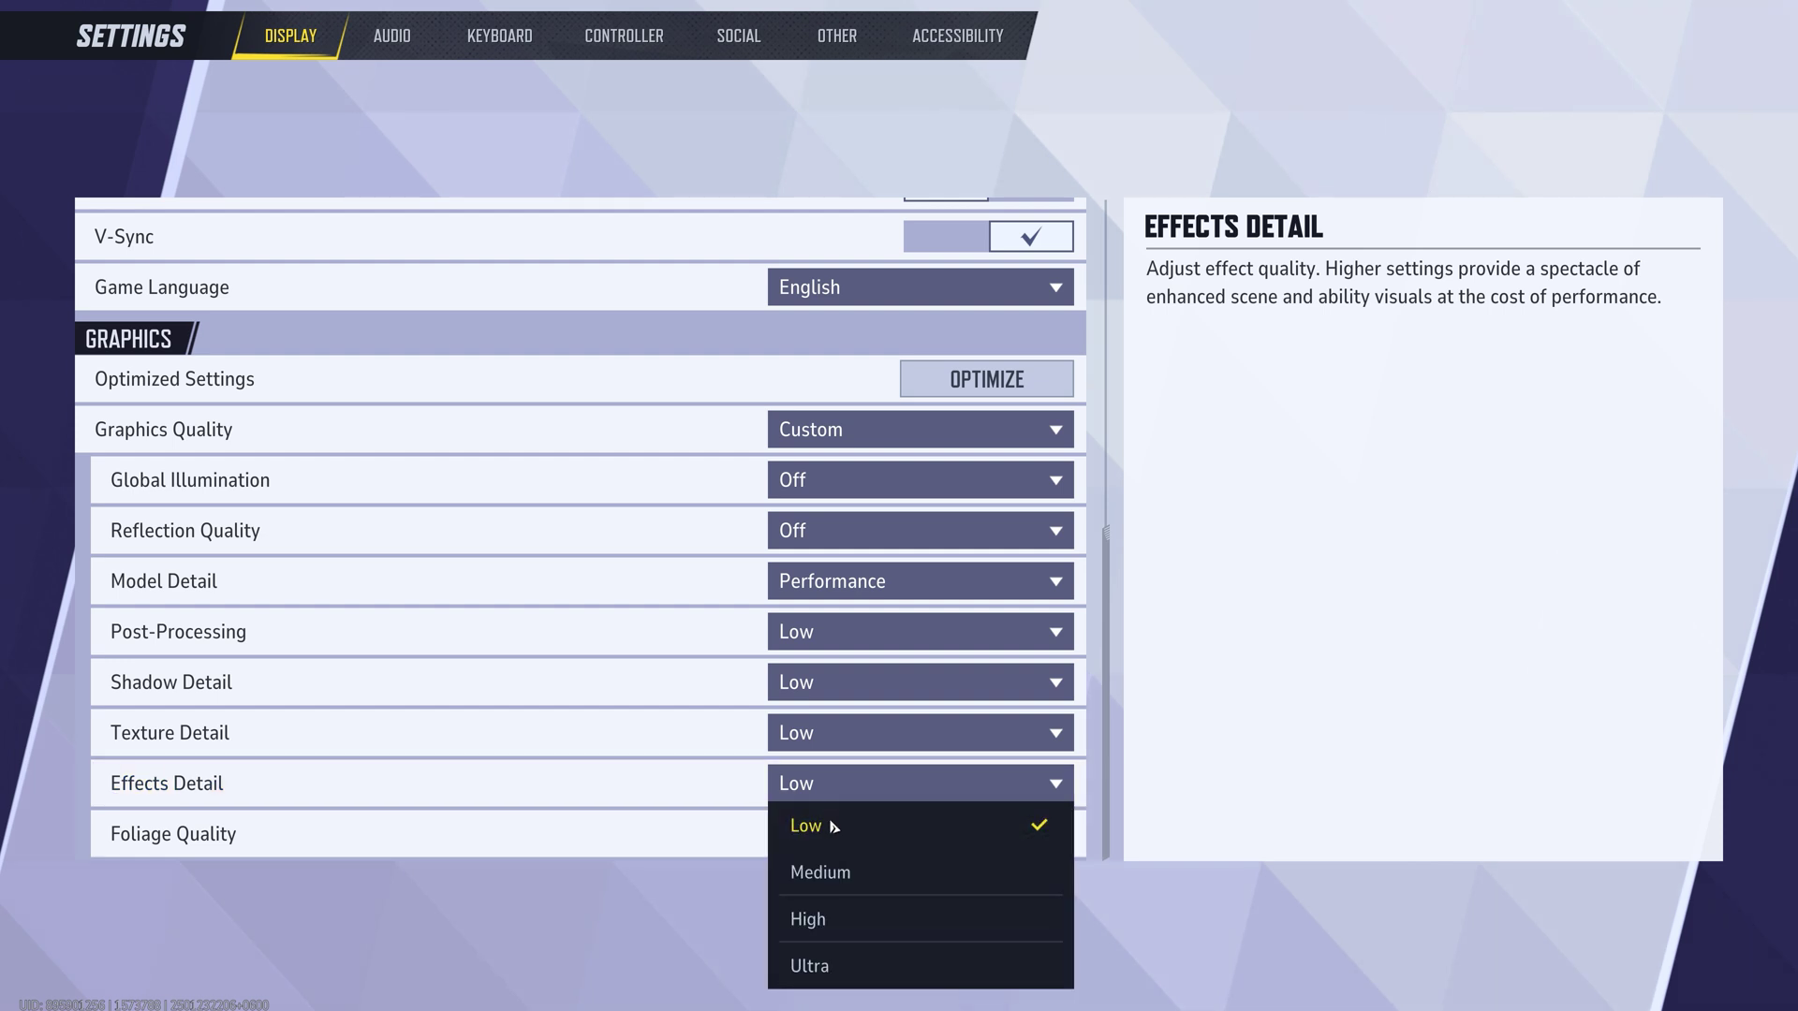
click(833, 827)
click(835, 832)
click(847, 646)
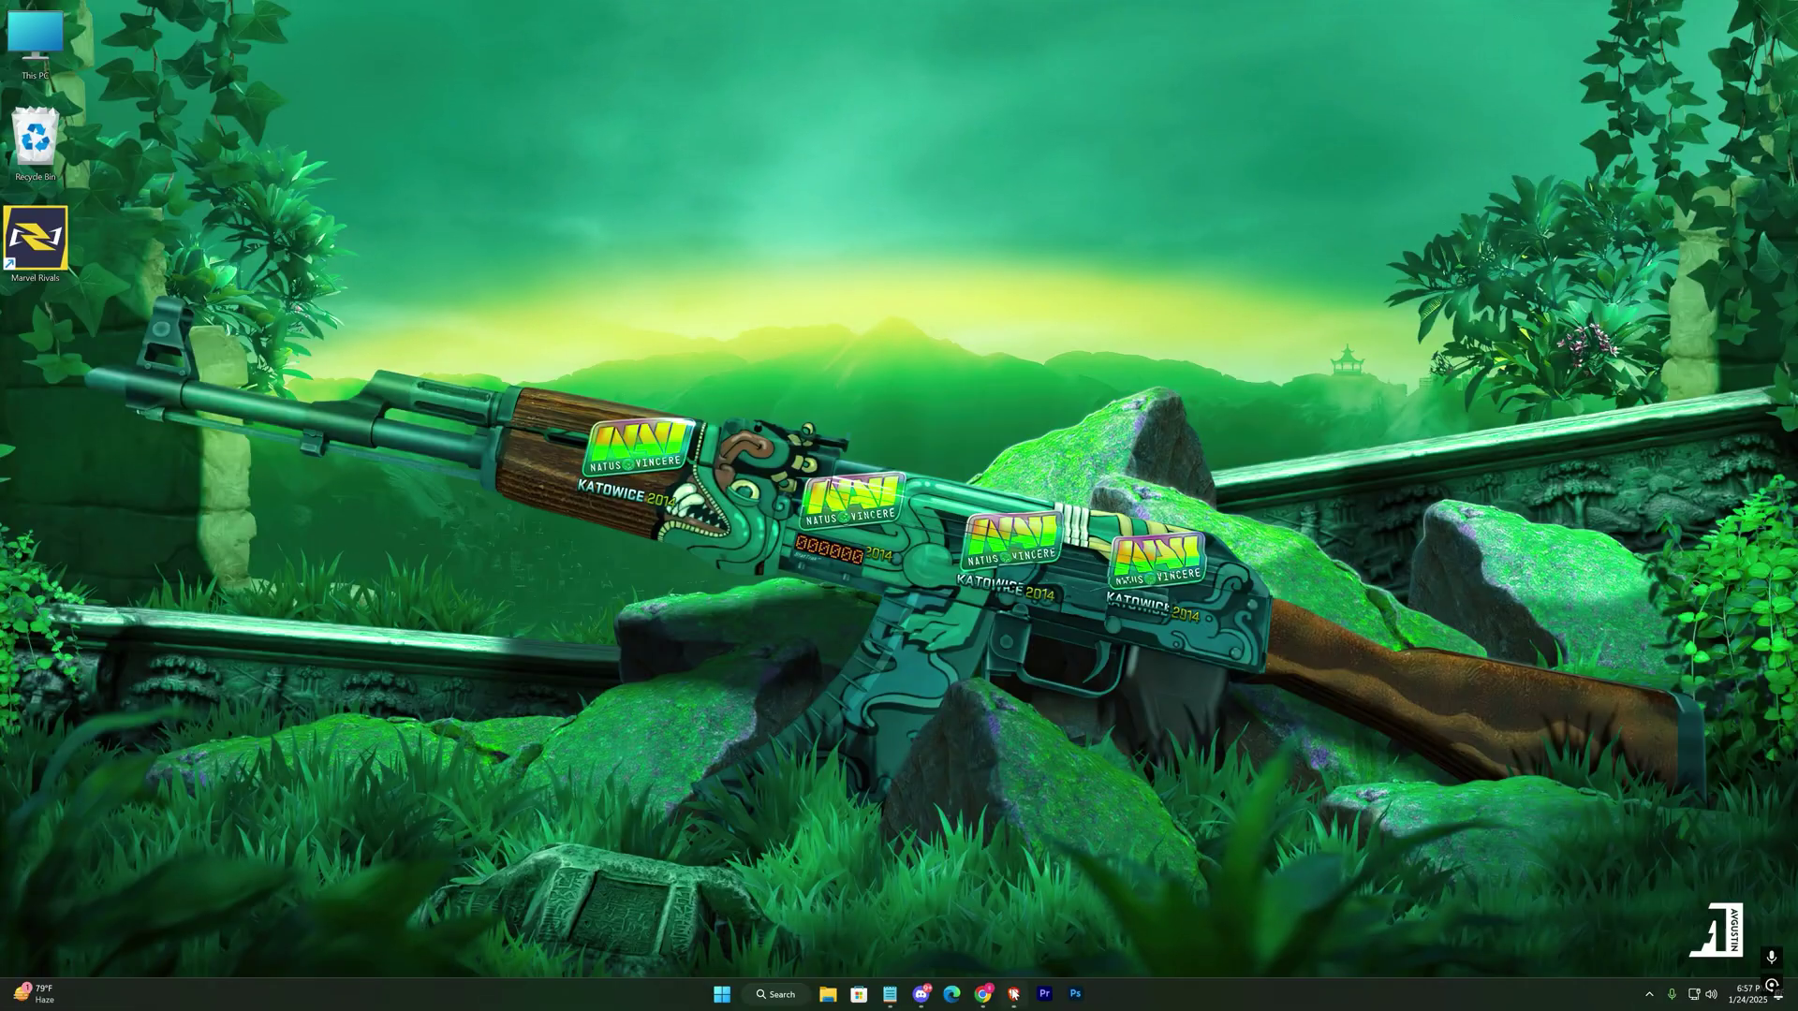
Download NVIDIA Profile Inspector from its web page.
click(1014, 995)
scroll(883, 462, down, 10)
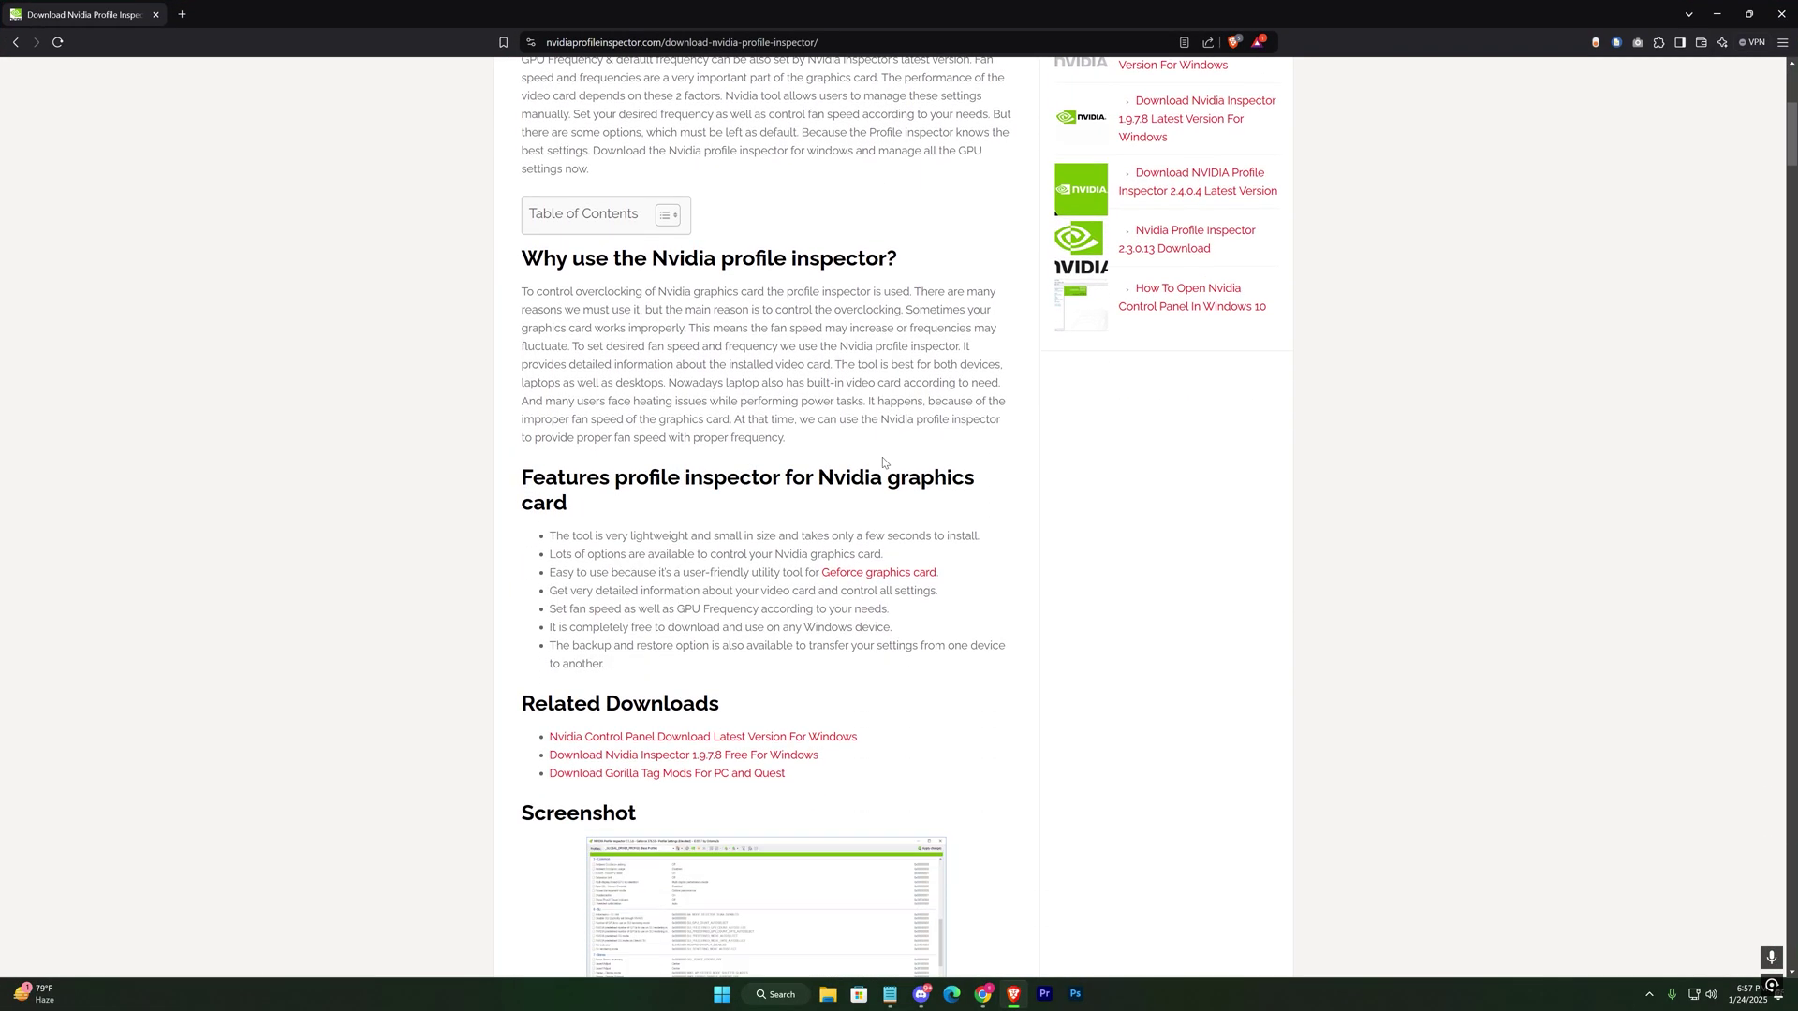
scroll(883, 463, down, 4)
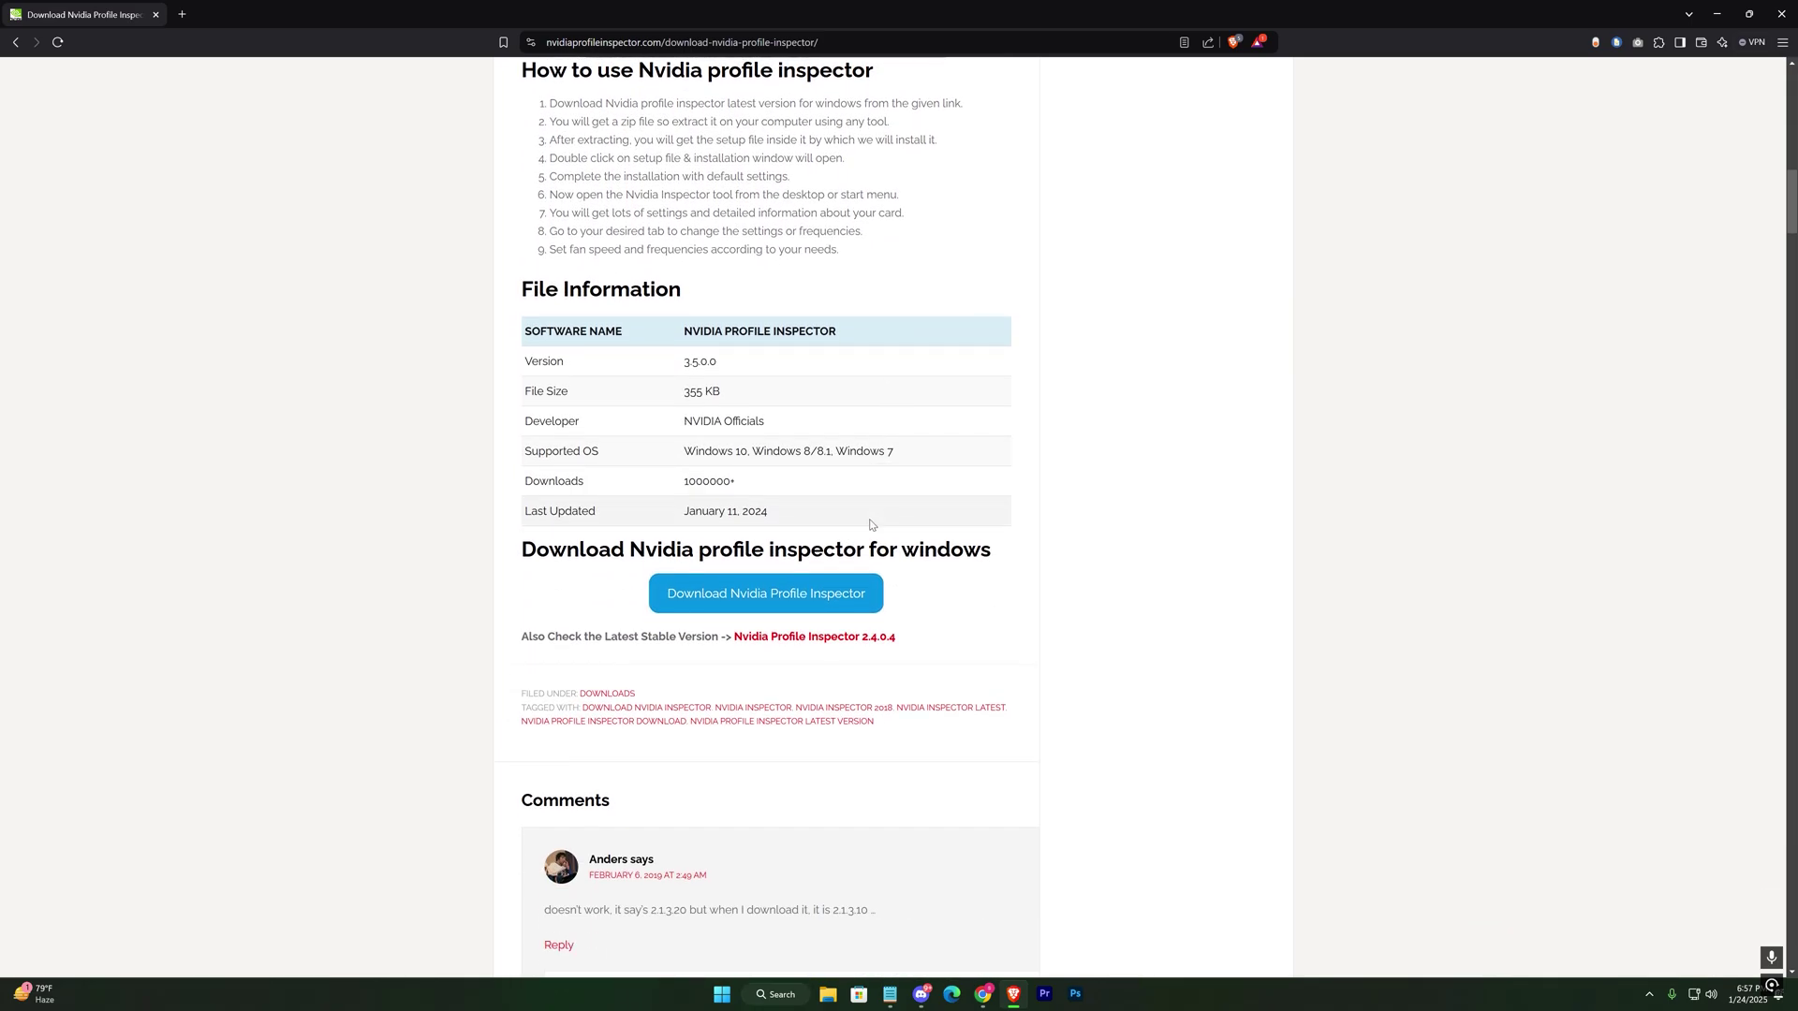
click(857, 596)
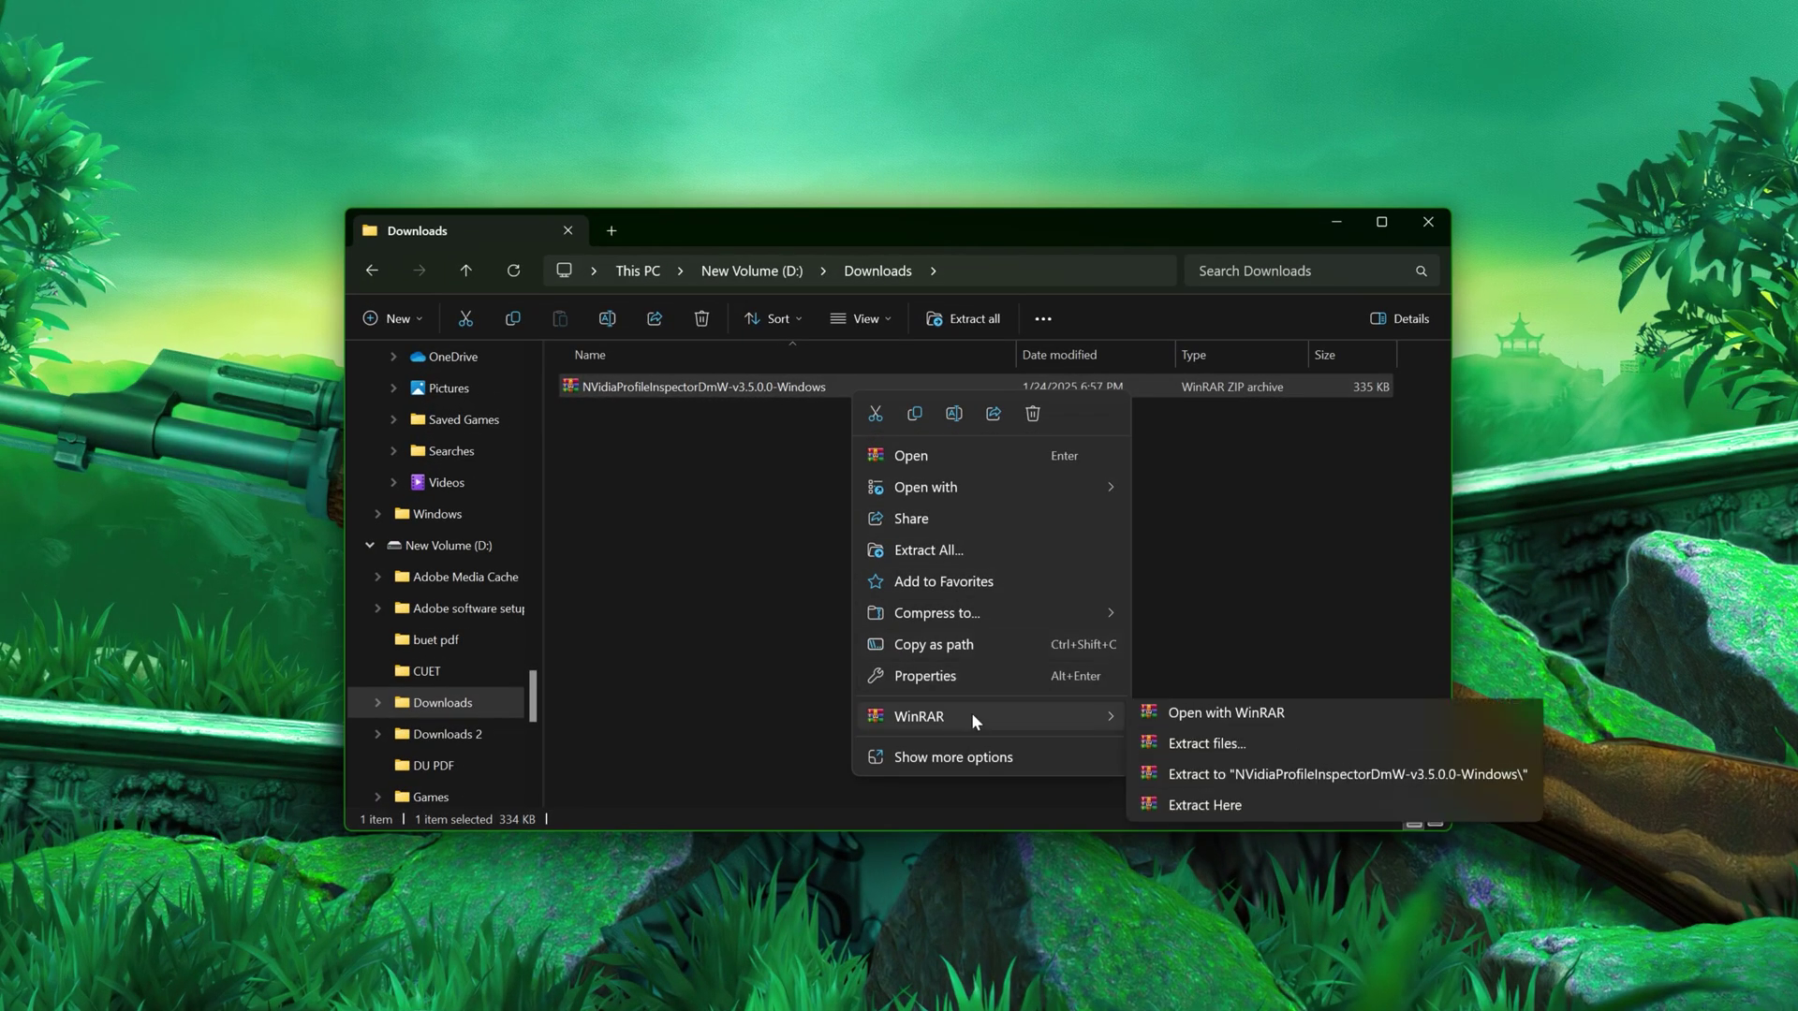
Extract the archive into Downloads and open the NVidiaProfileInspectorDmW folder.
click(1192, 813)
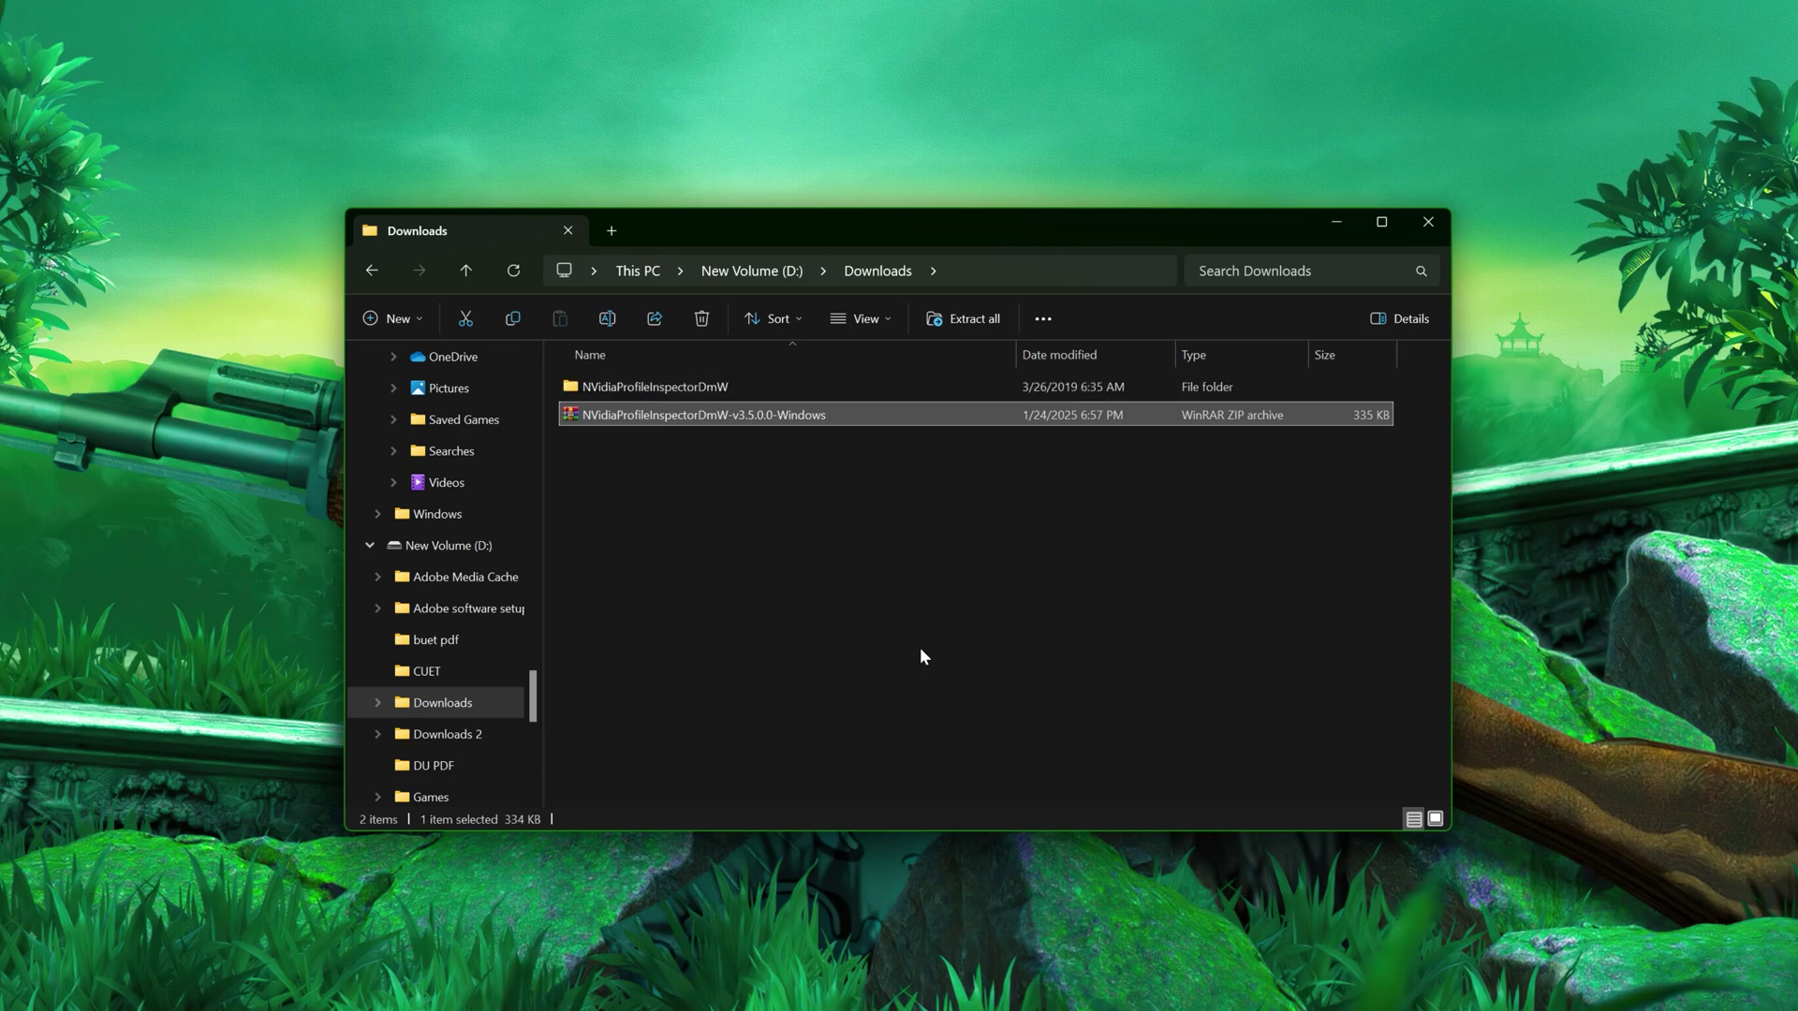
click(755, 386)
double_click(773, 385)
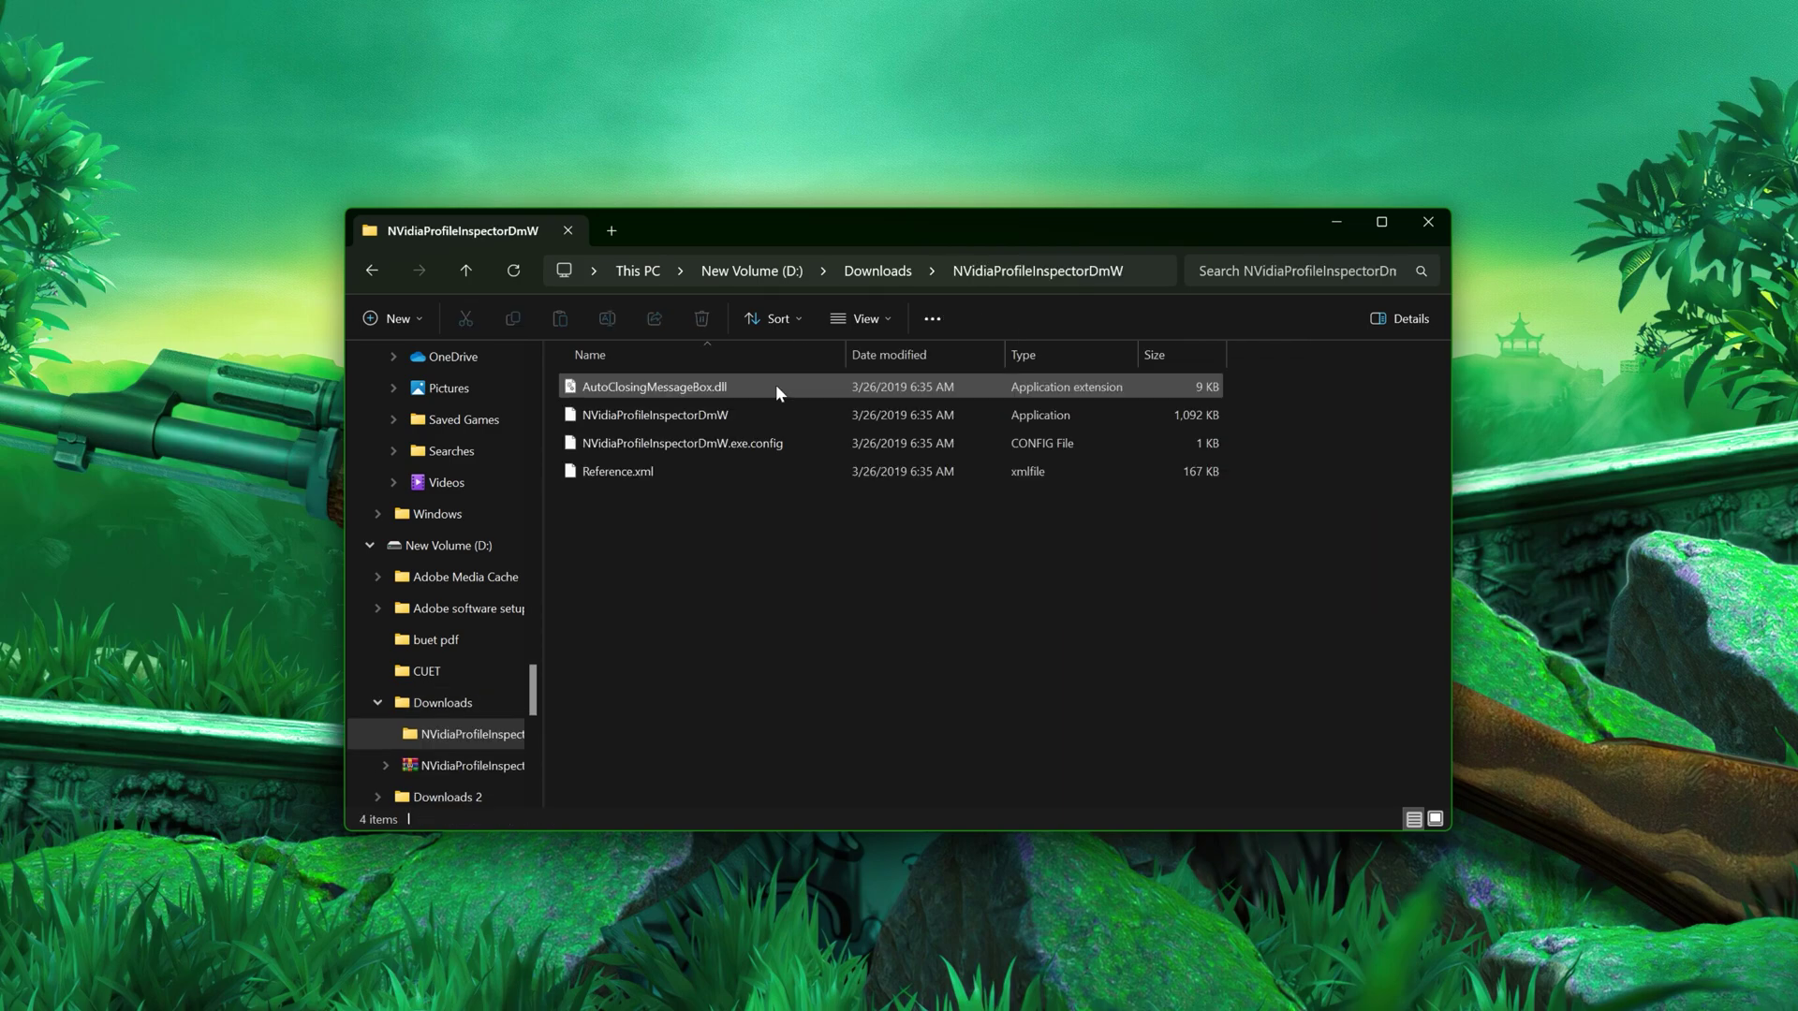
Run the NVidiaProfileInspectorDmW application as administrator.
click(683, 417)
right_click(823, 414)
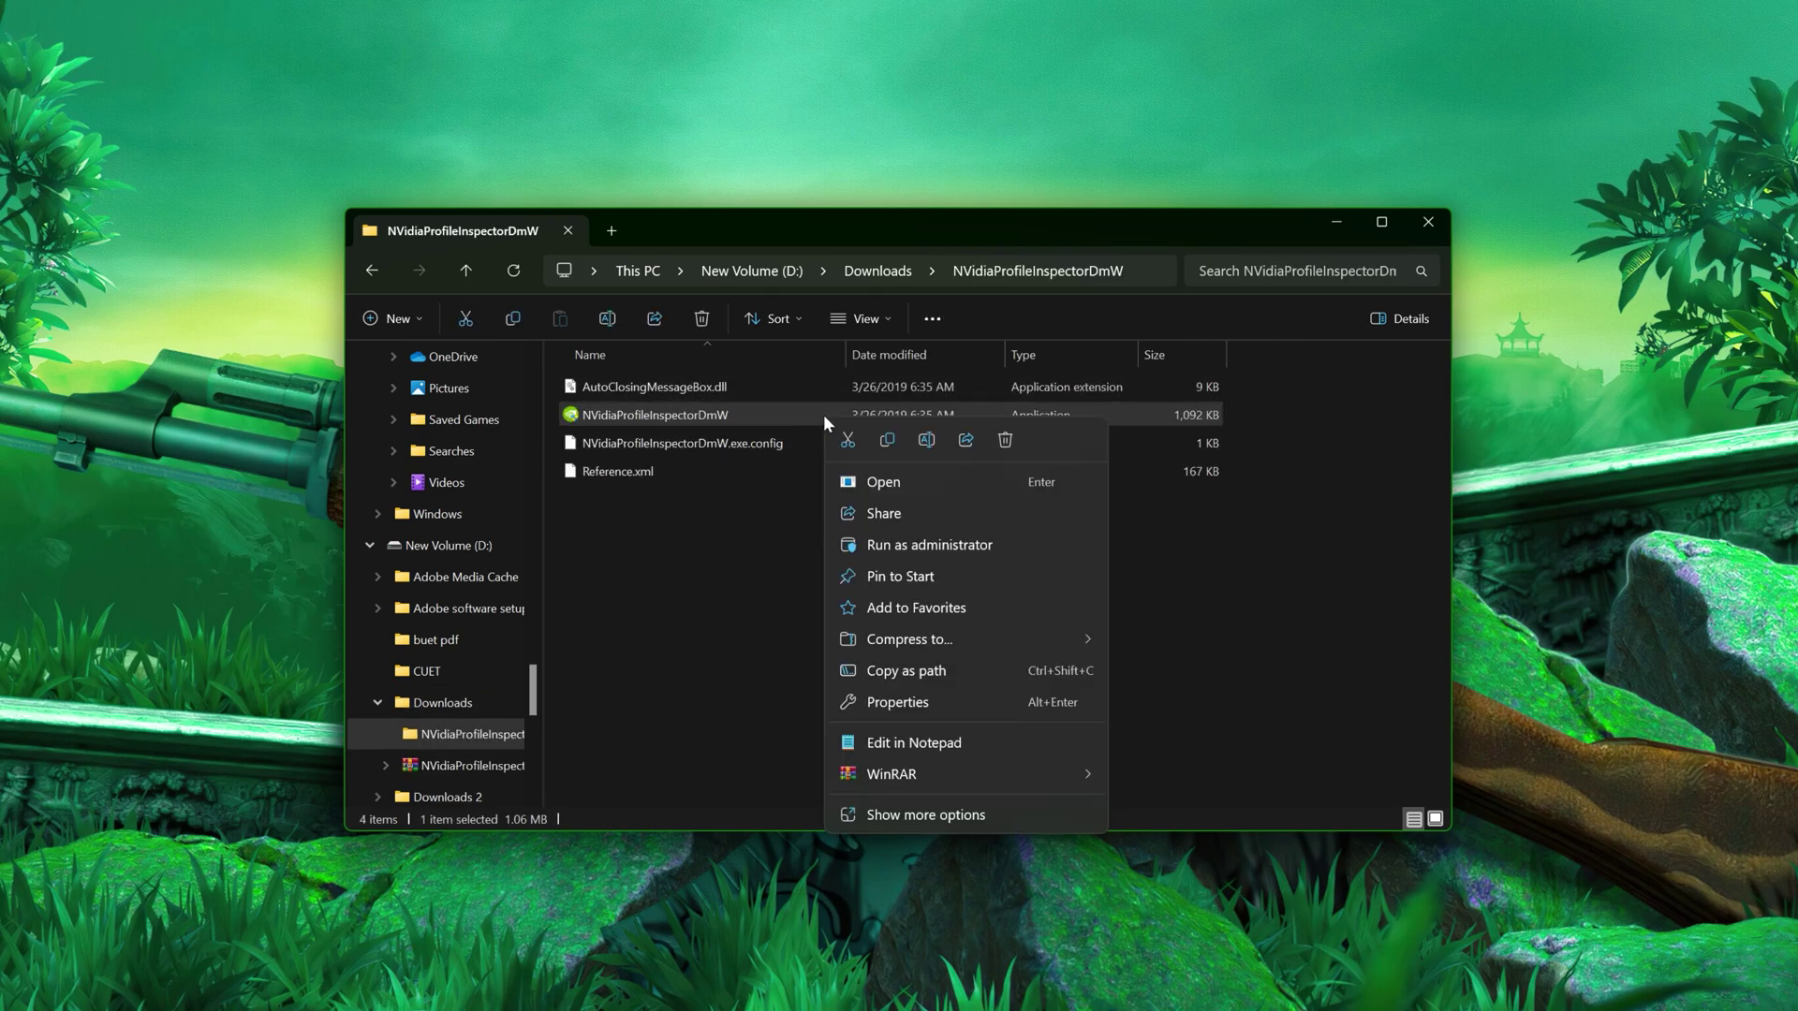
click(921, 548)
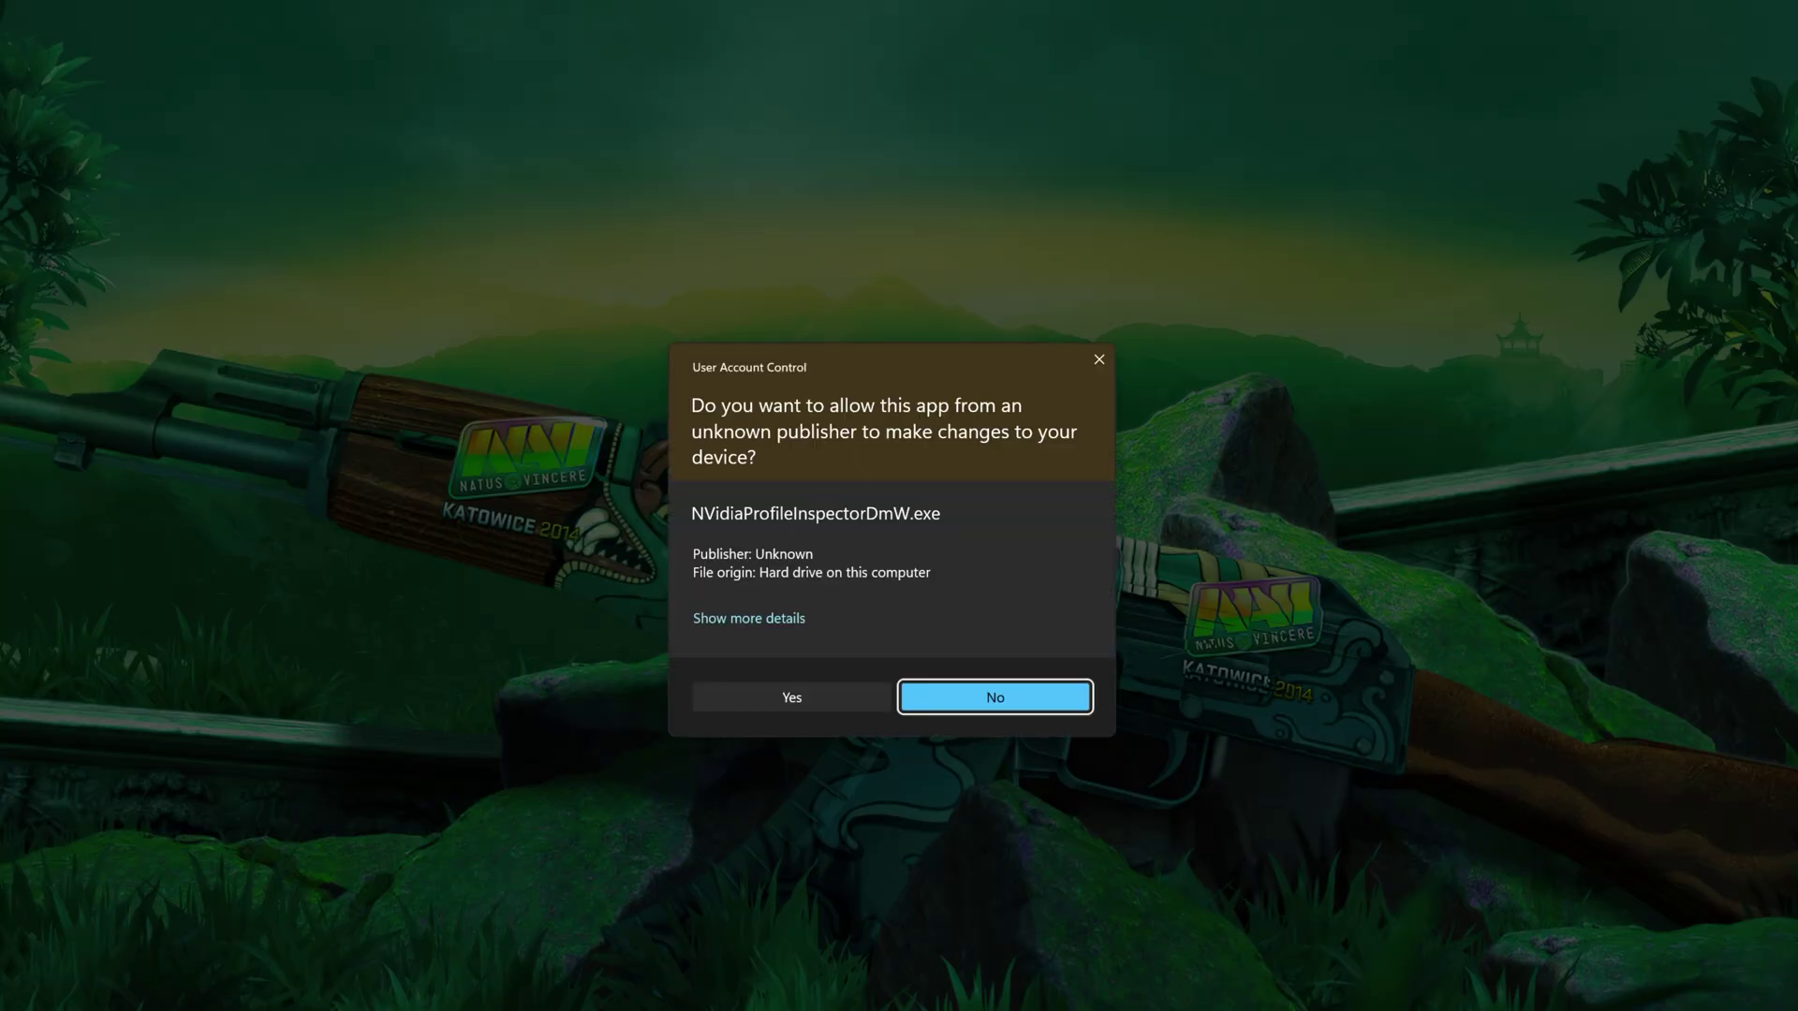
click(946, 694)
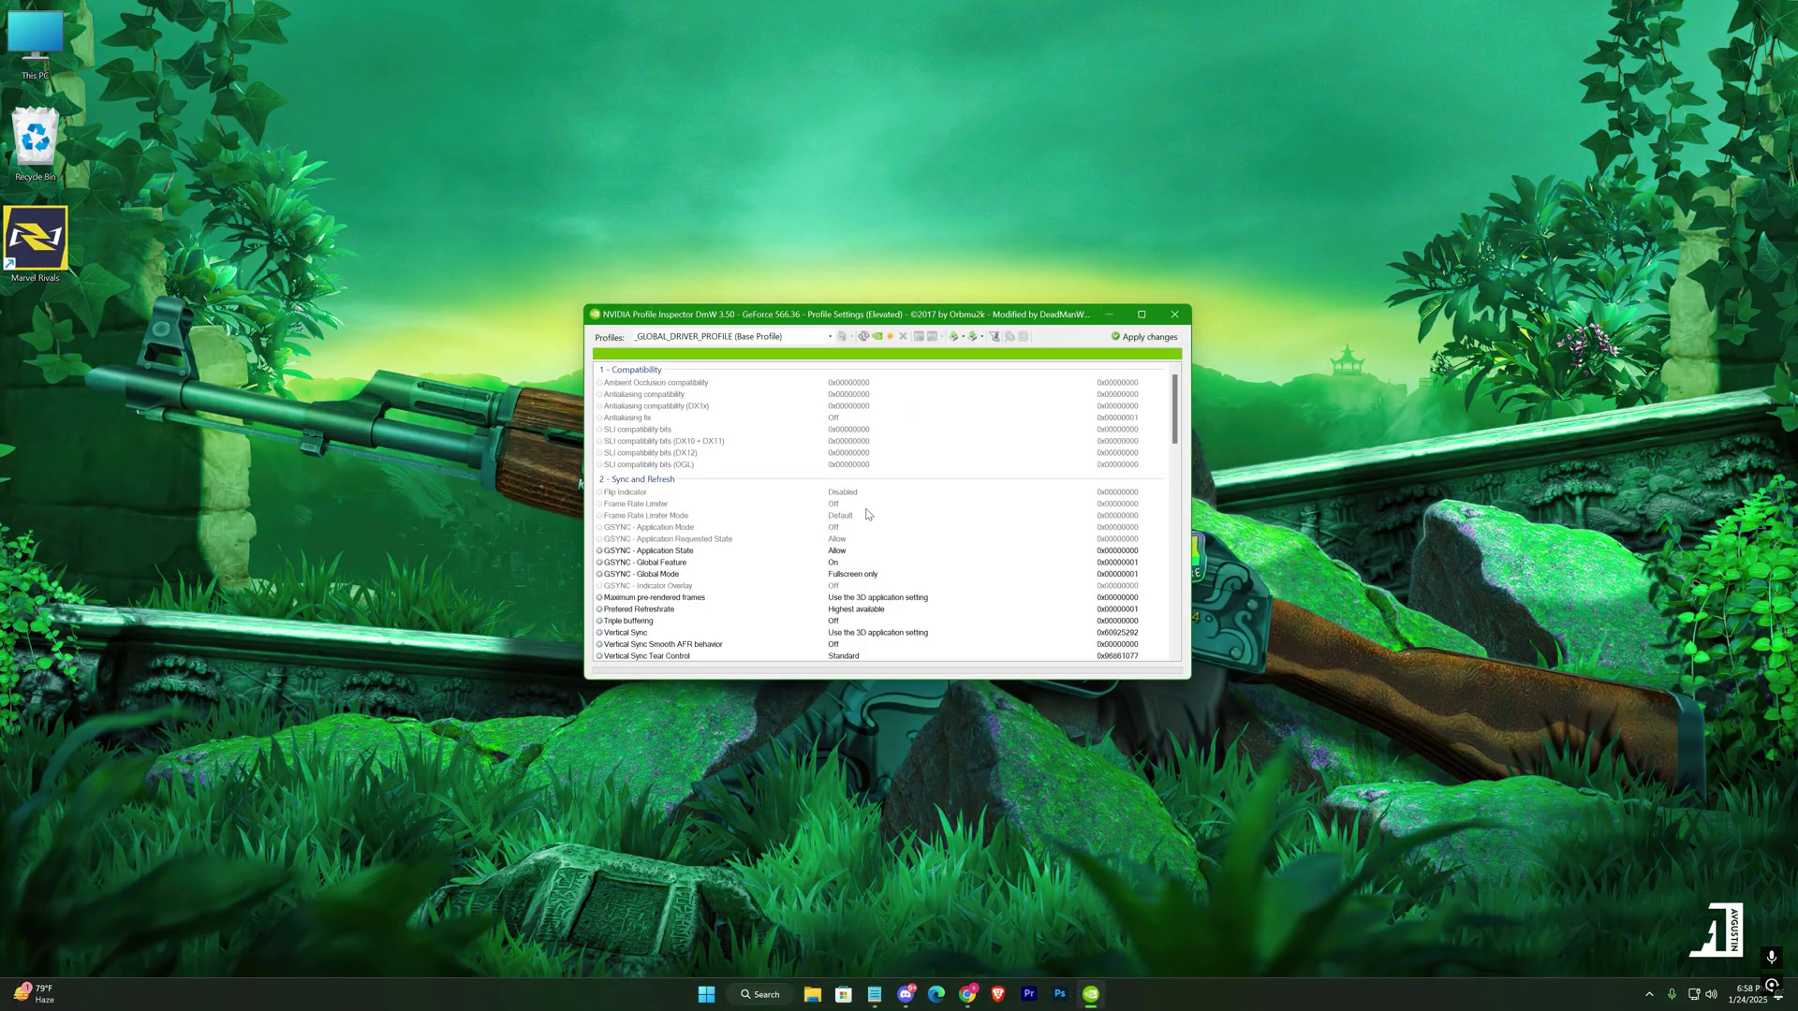
Search profiles for 'marvel riva' and load the Marvel Rivals profile.
click(730, 336)
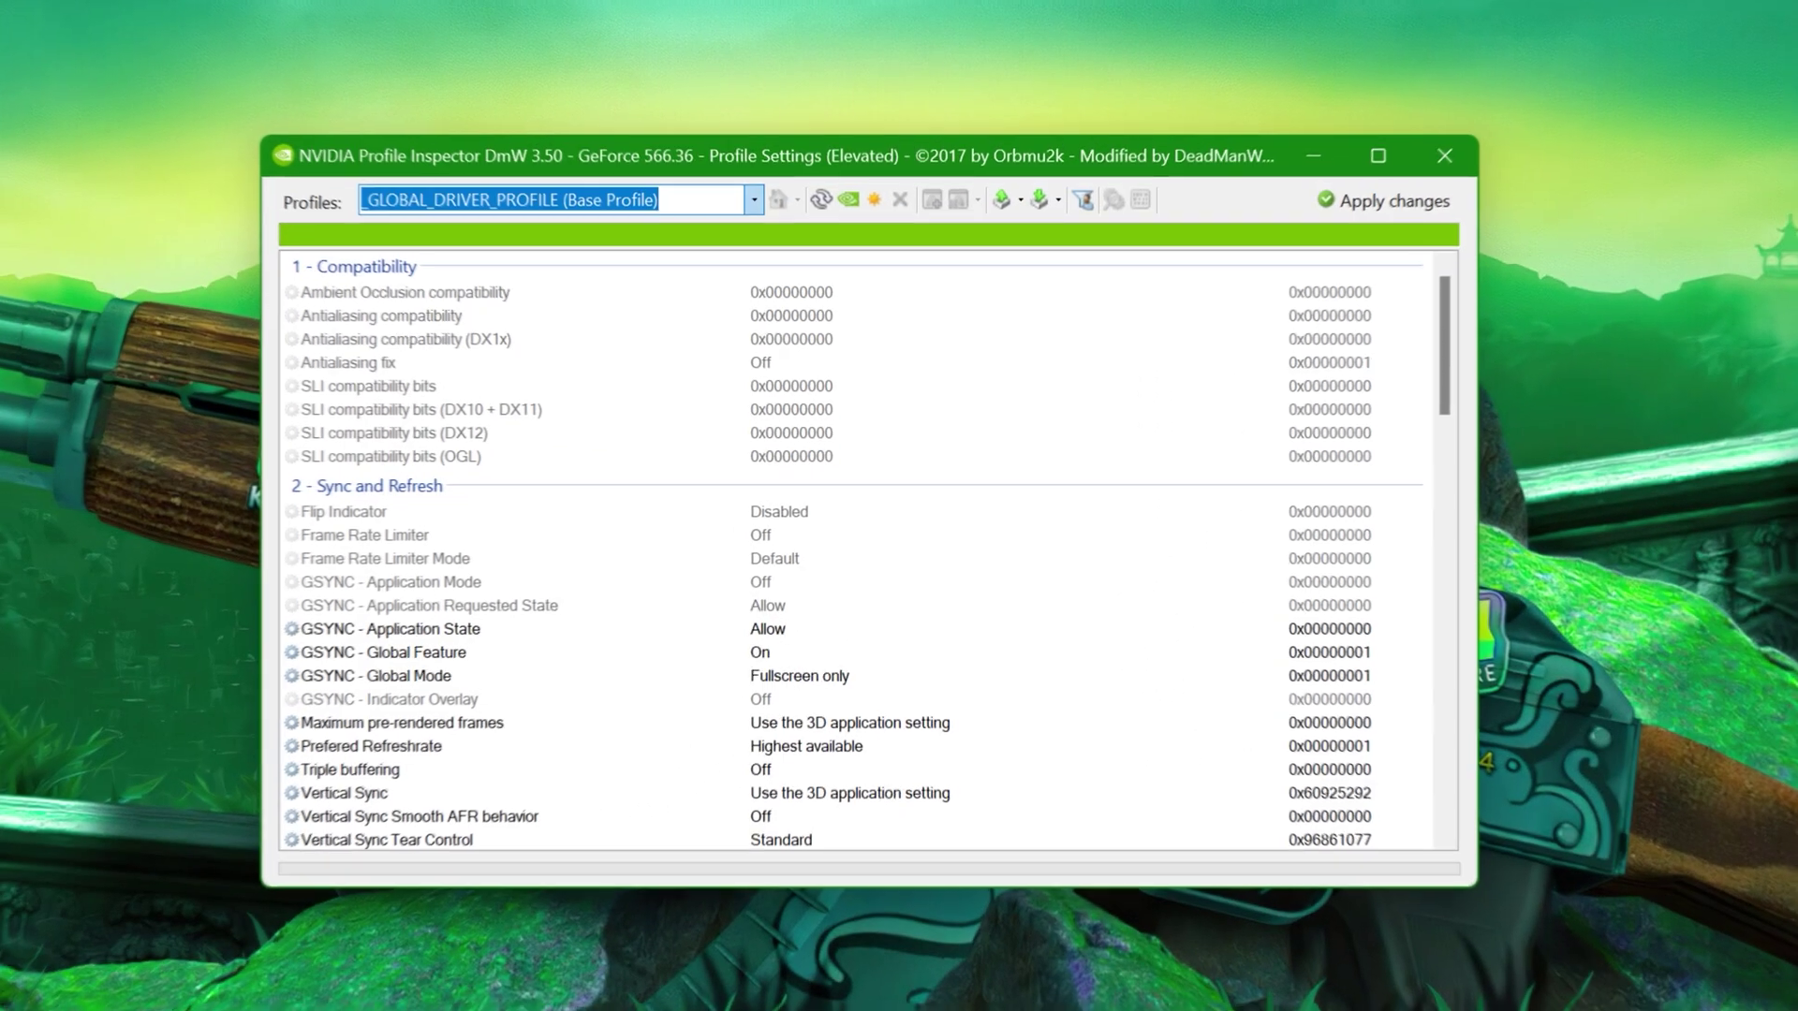
text(marvel rival)
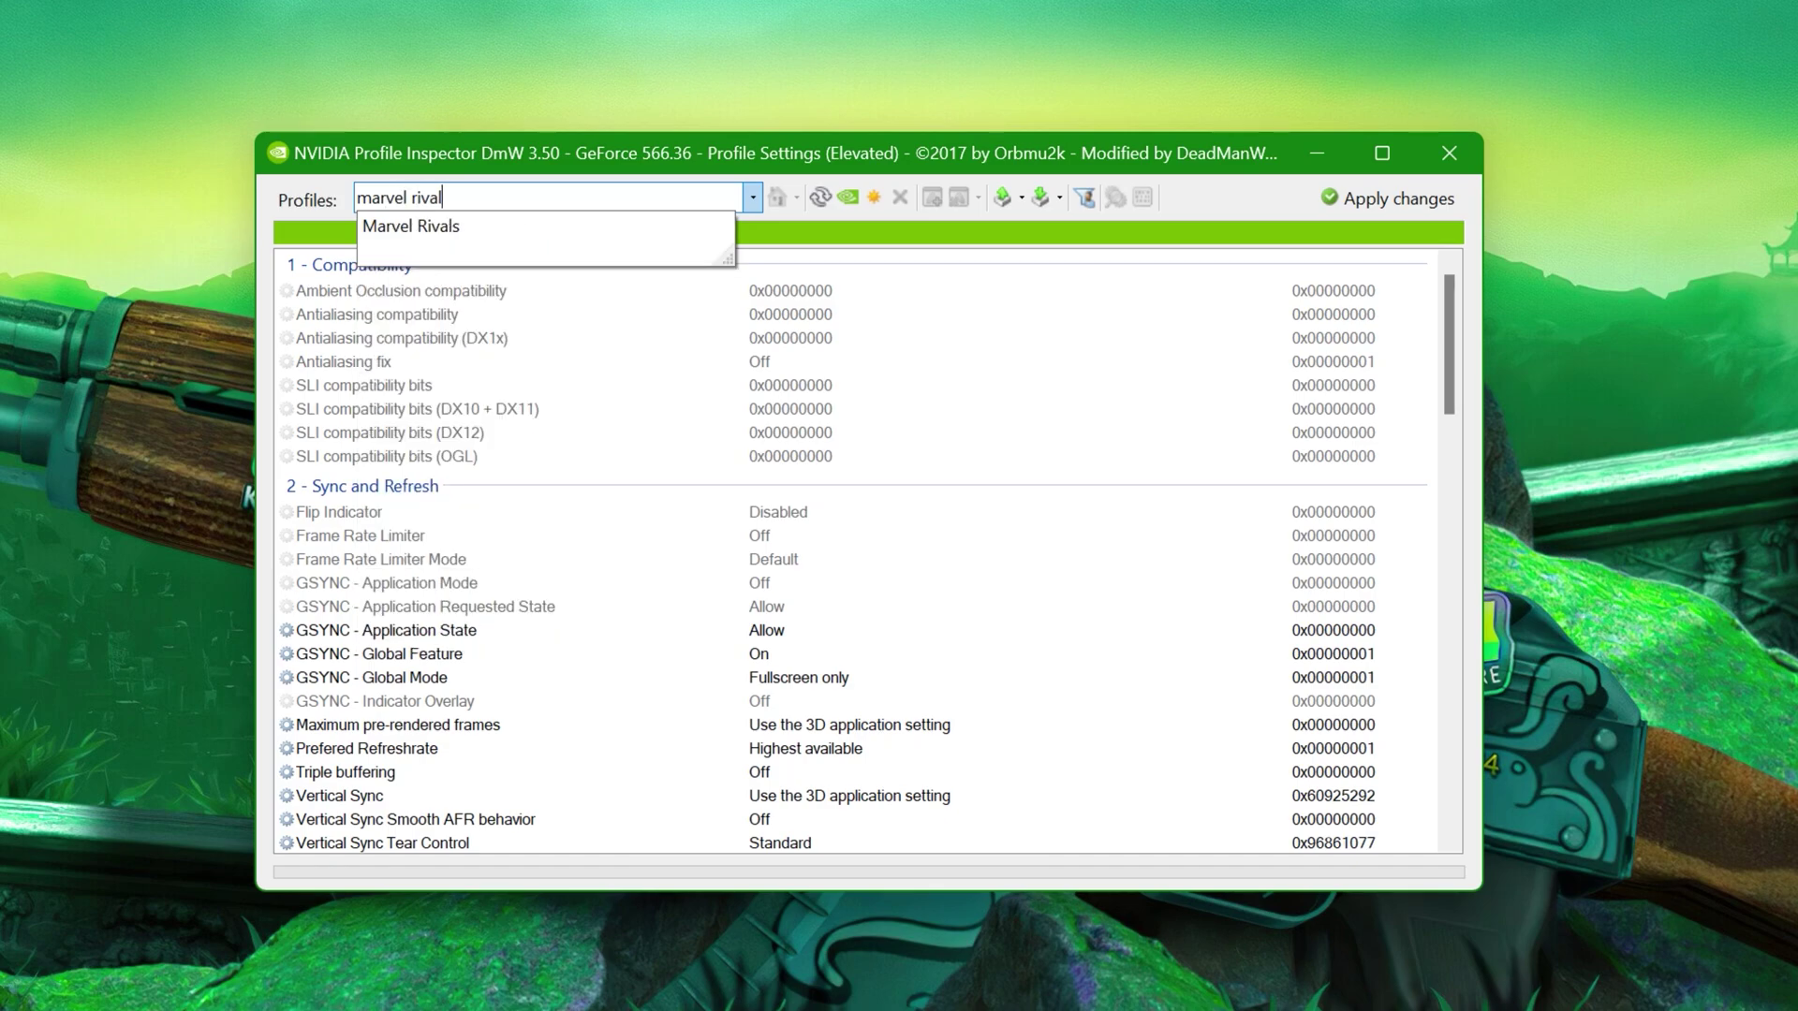
click(474, 225)
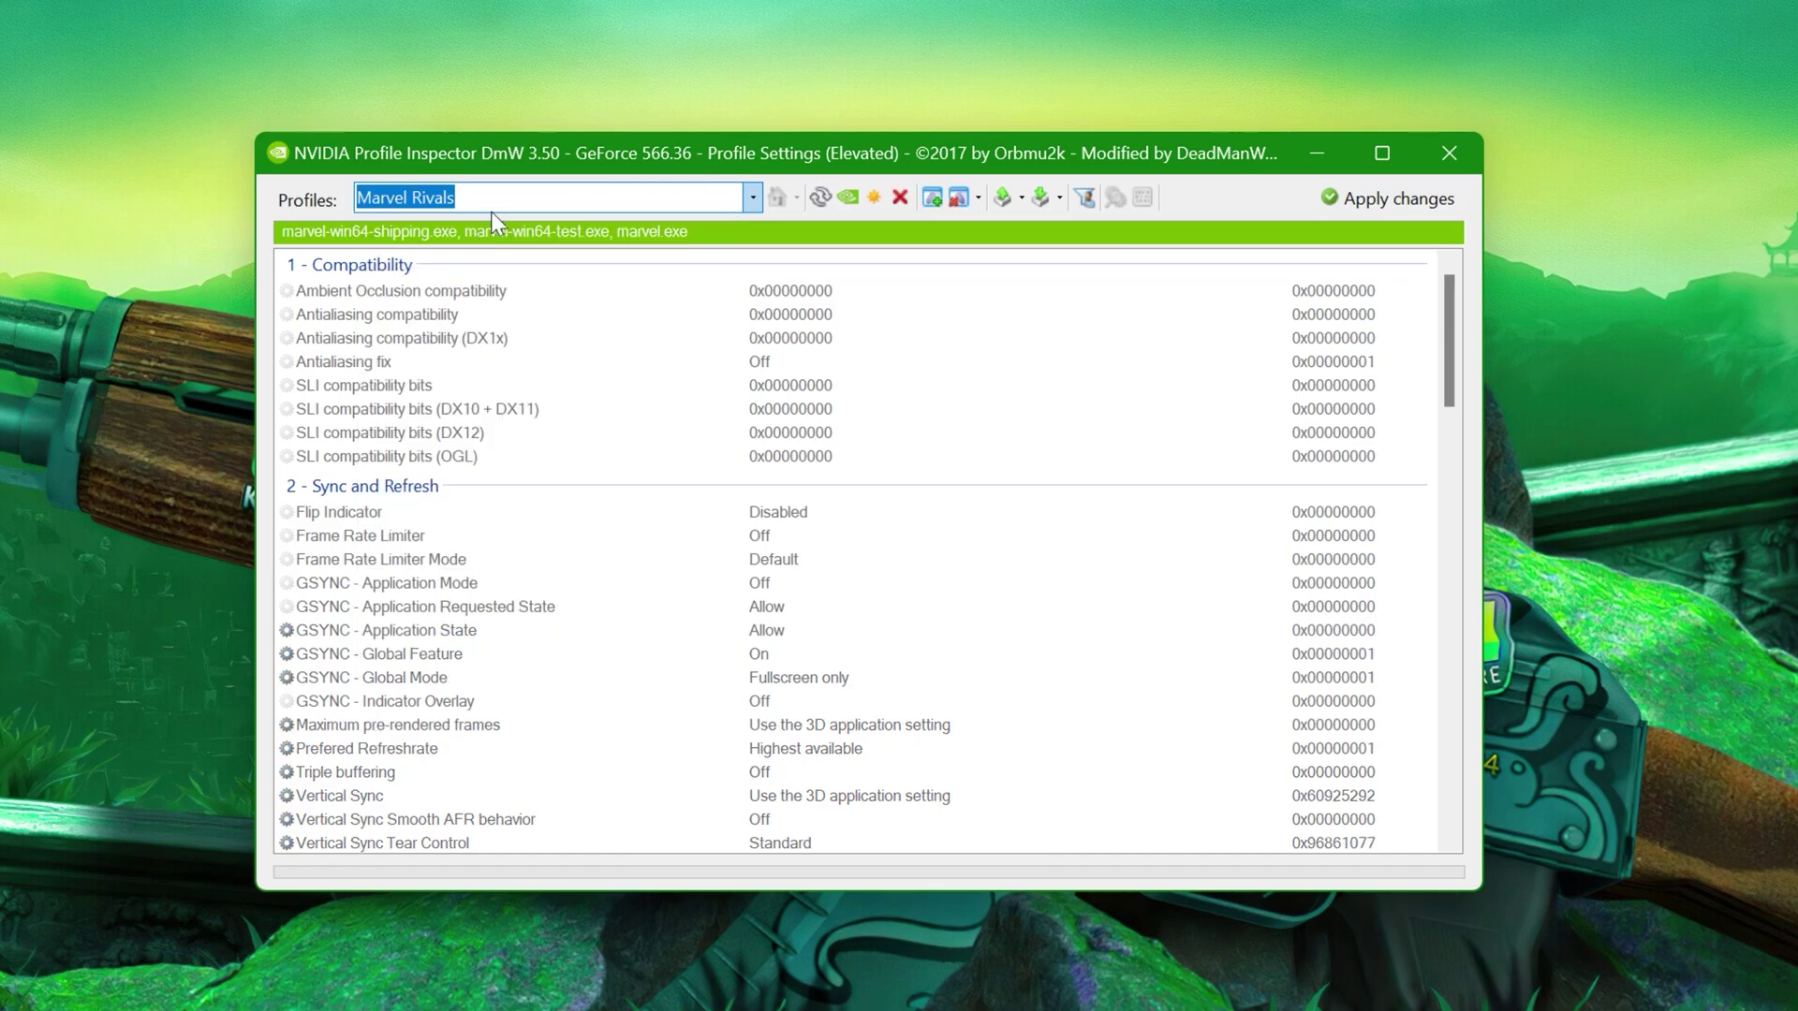
Enter a new value for Texture filtering LOD Bias (OGL) in the Marvel Rivals profile.
scroll(723, 588, down, 9)
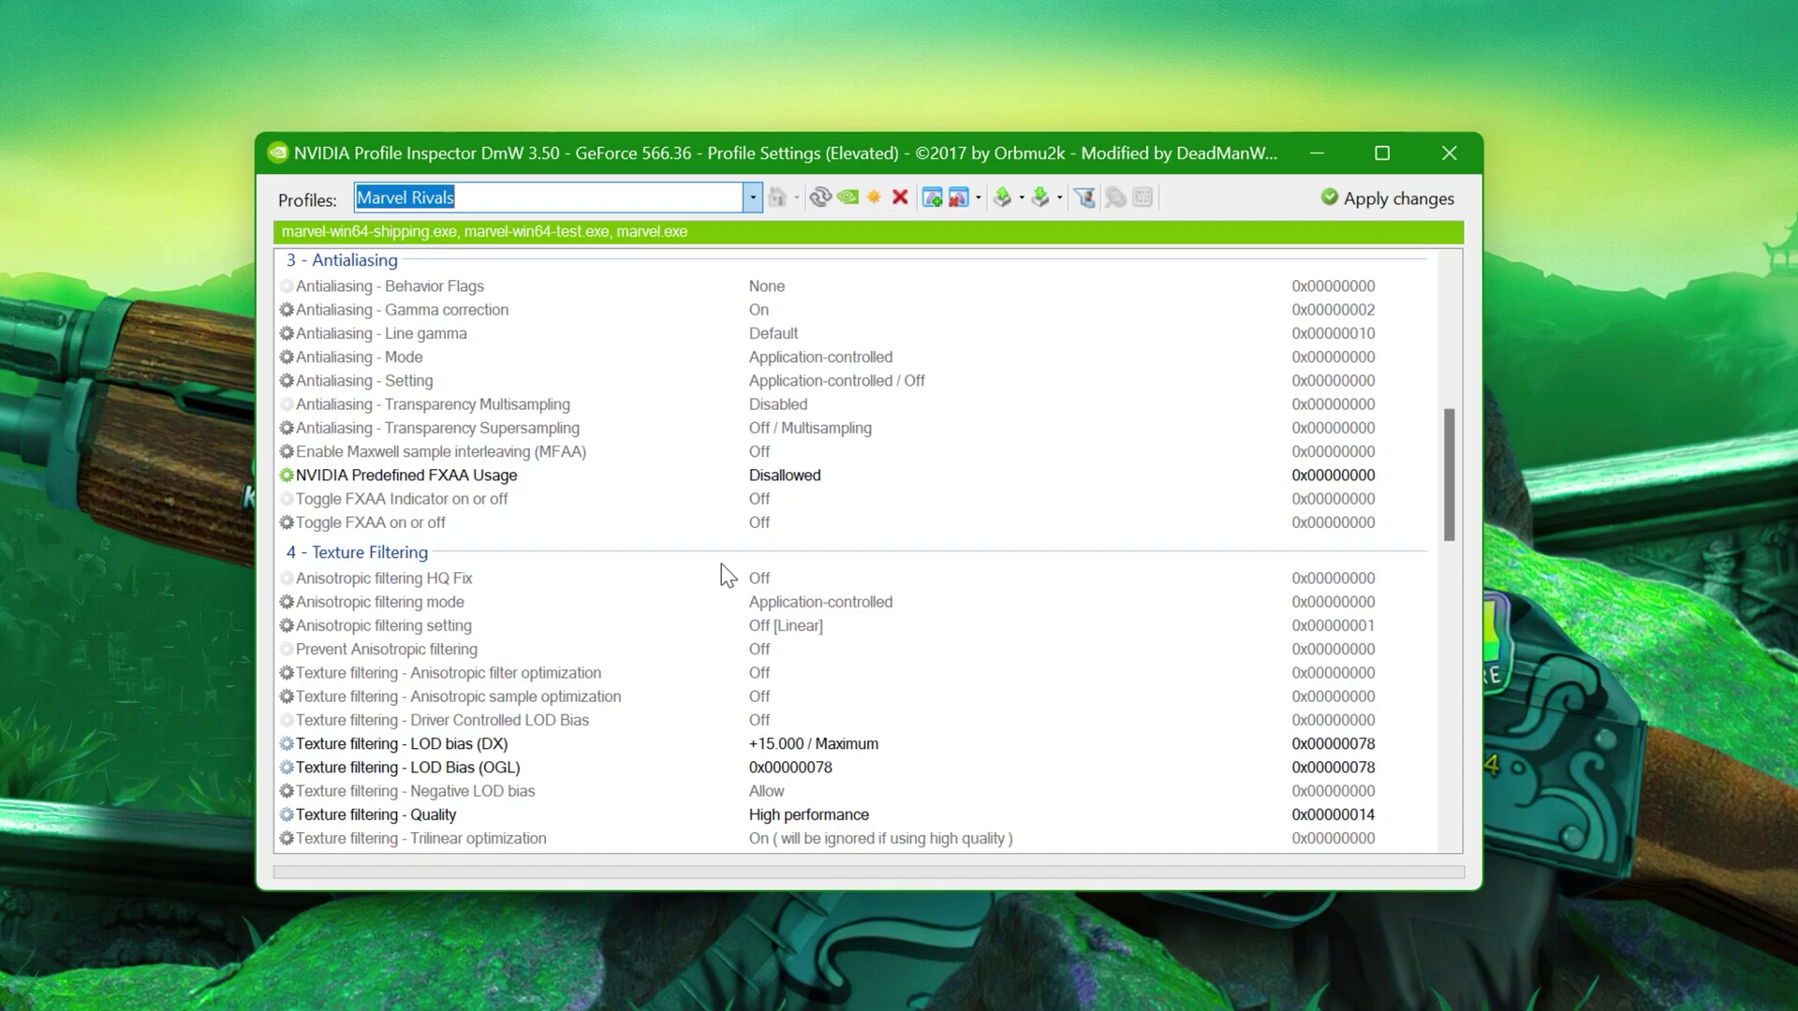
scroll(721, 563, down, 3)
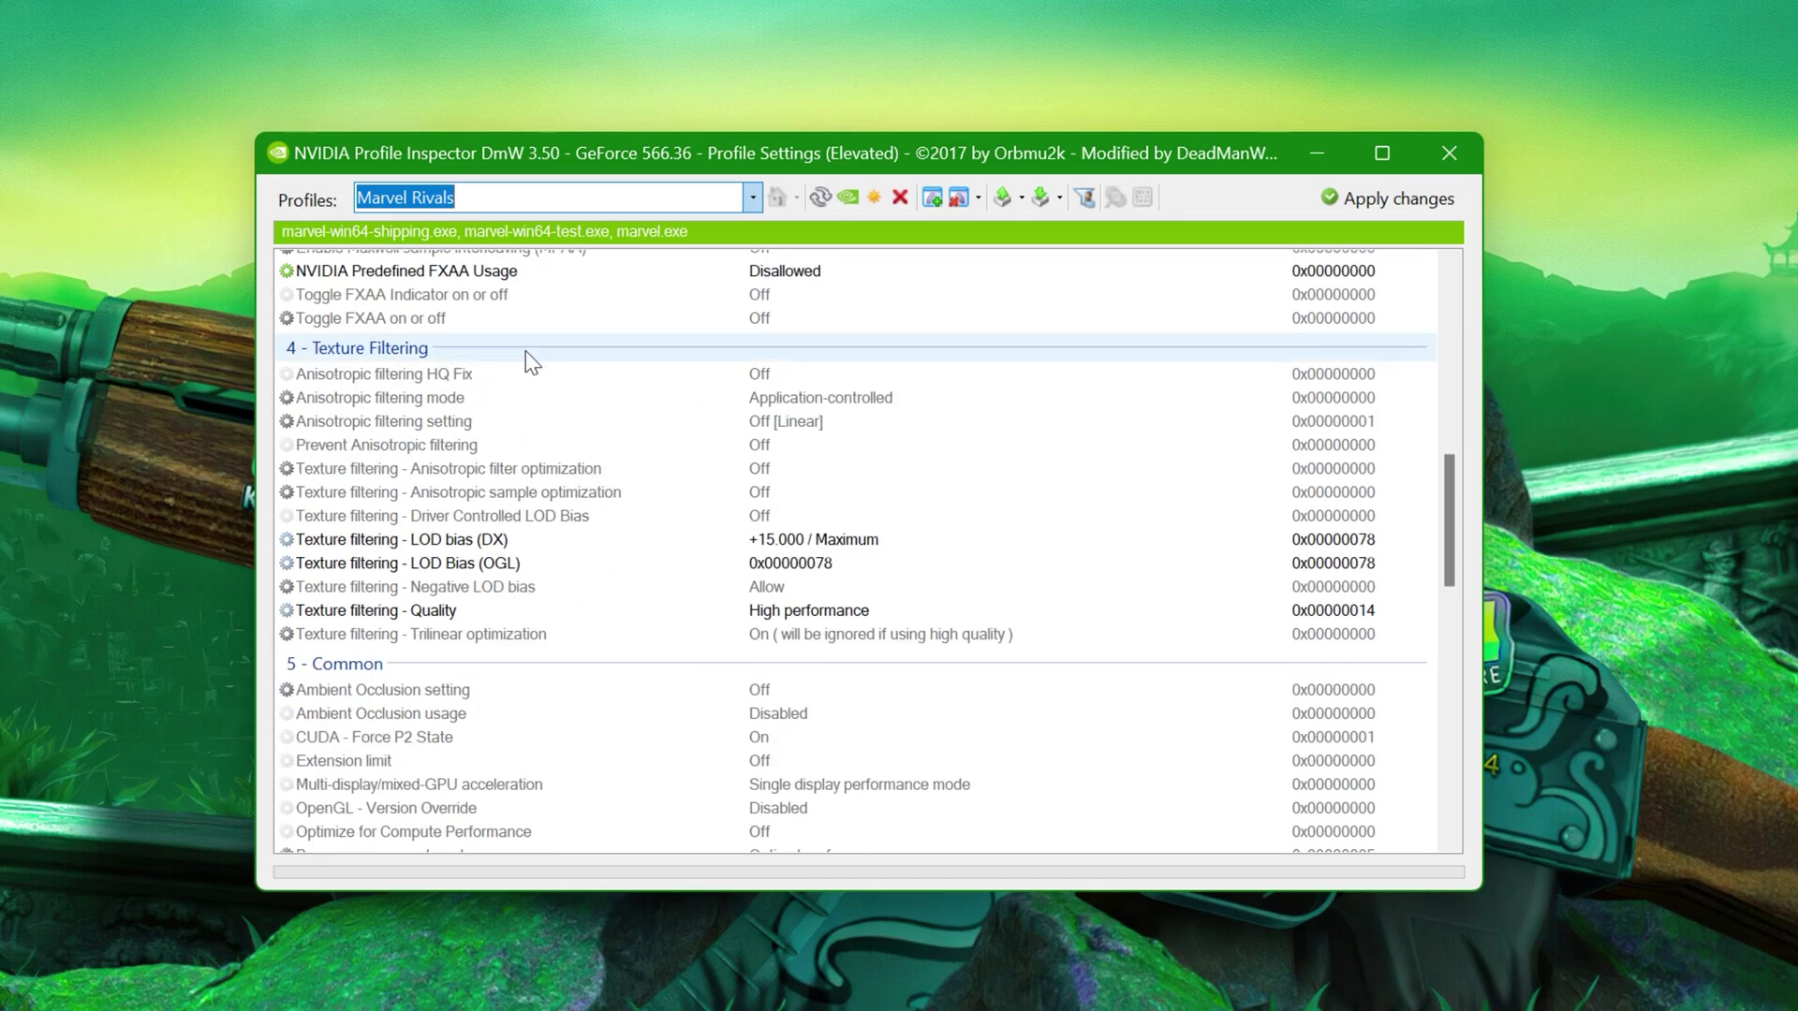
click(934, 563)
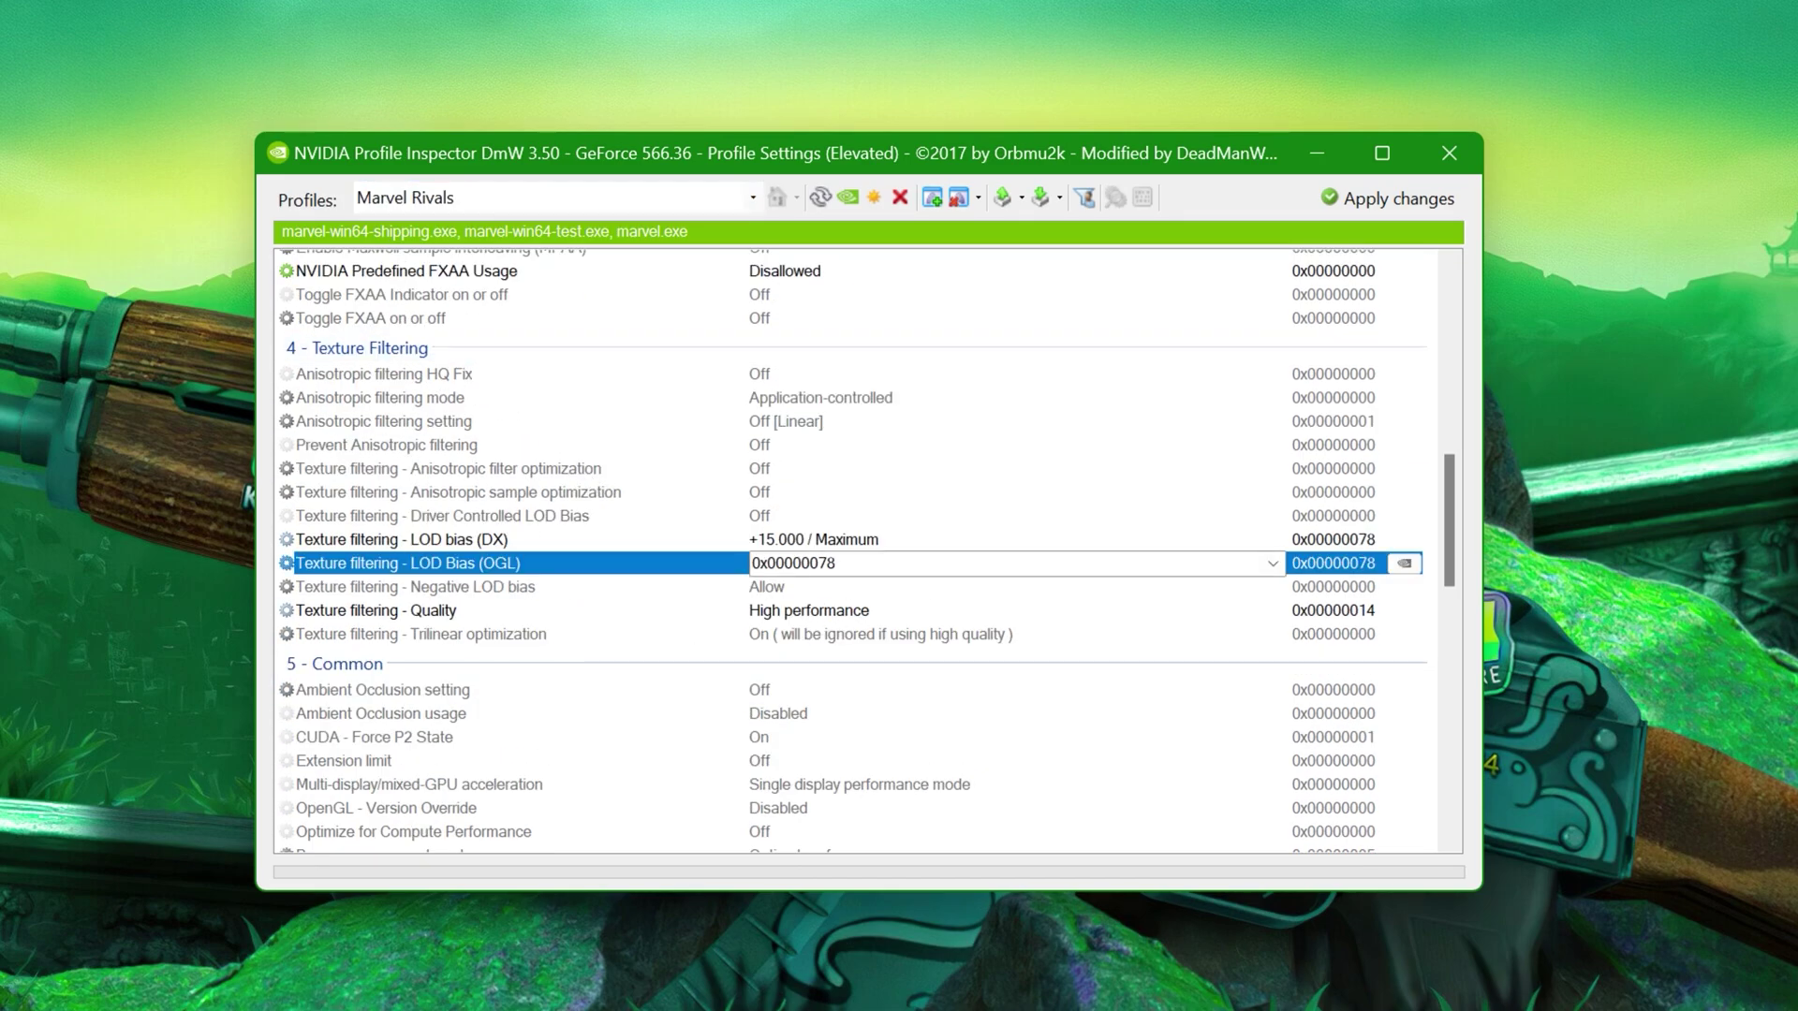
double_click(923, 571)
text(0)
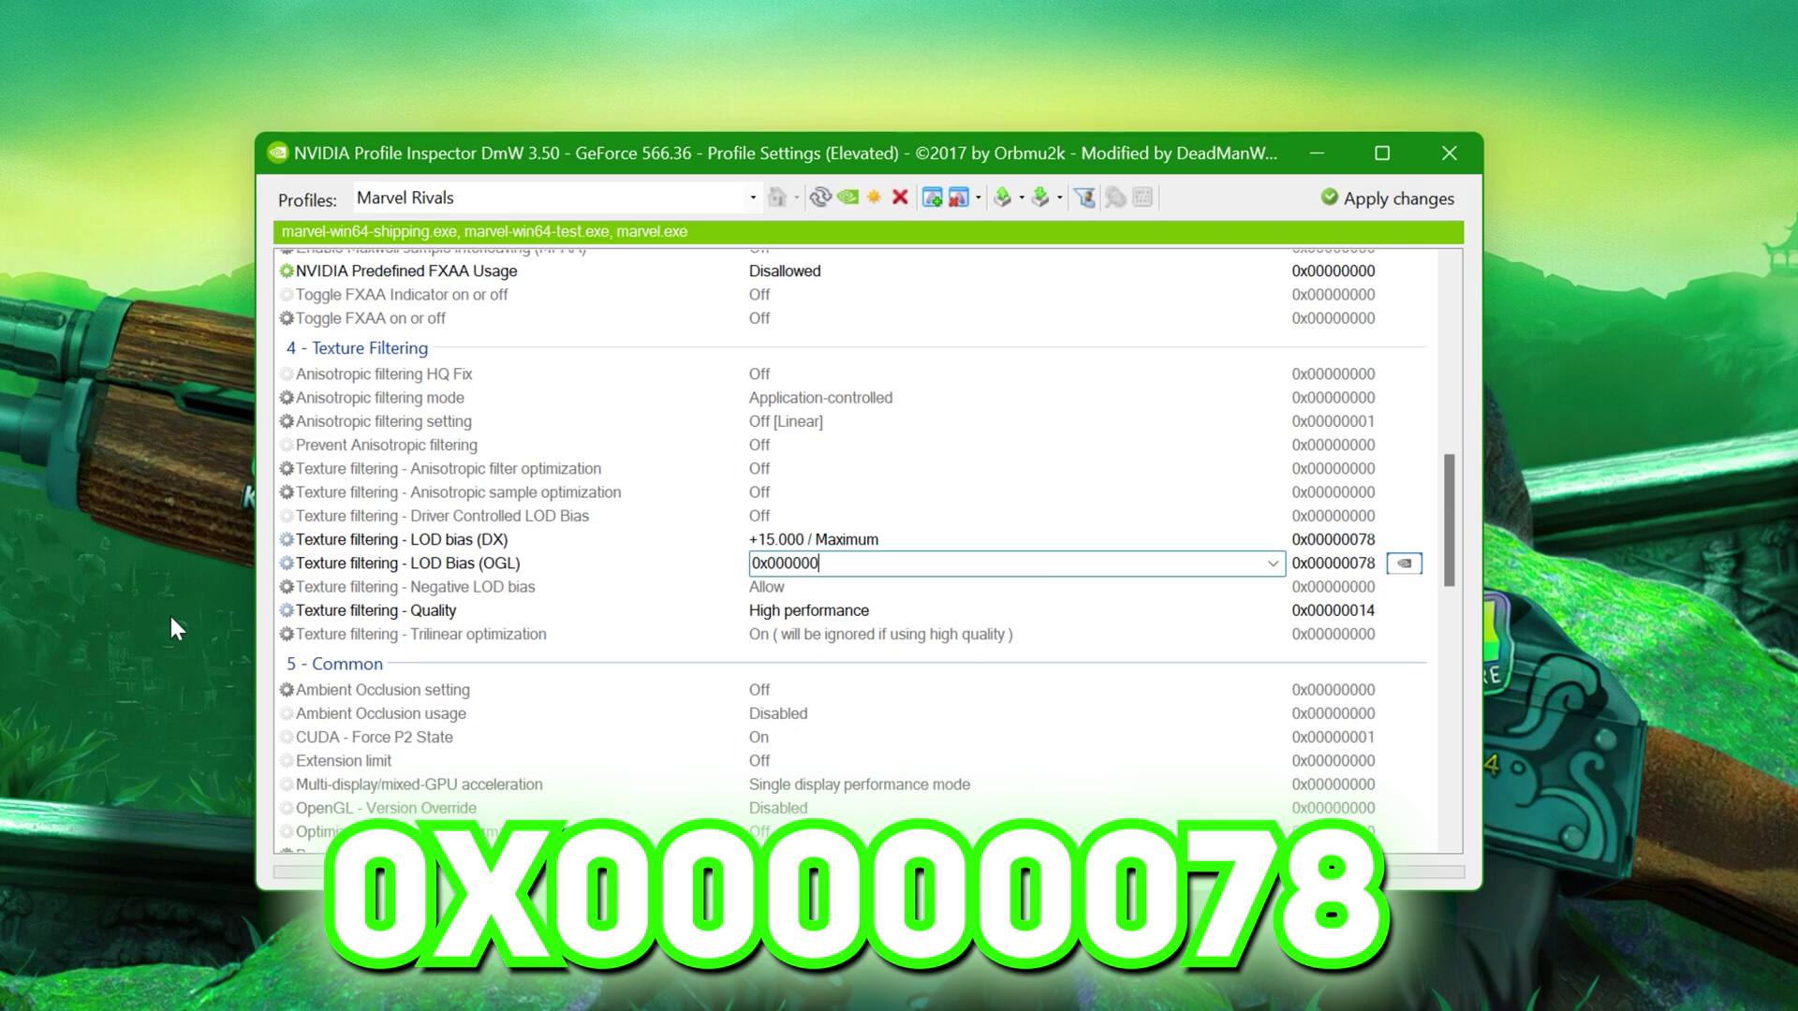
key(Return)
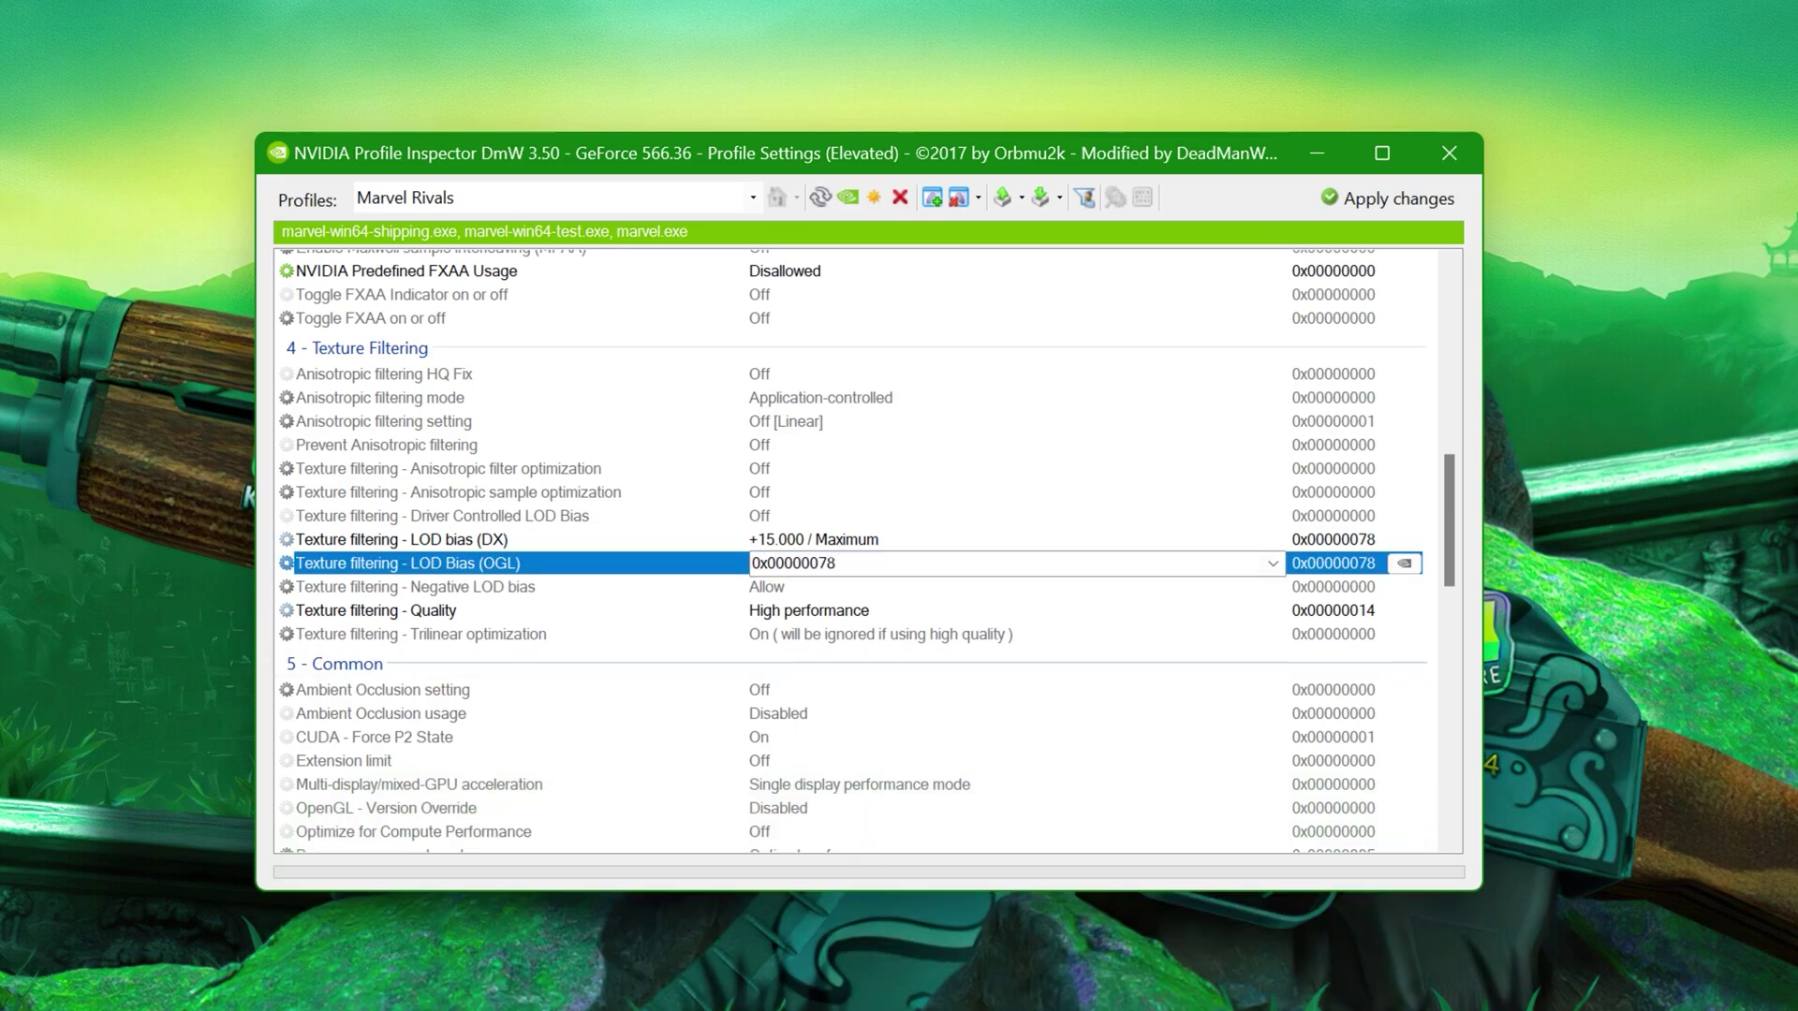
Copy the OGL LOD bias 0x00000078 and paste it over the LOD bias (DX) value.
right_click(1053, 570)
click(1077, 660)
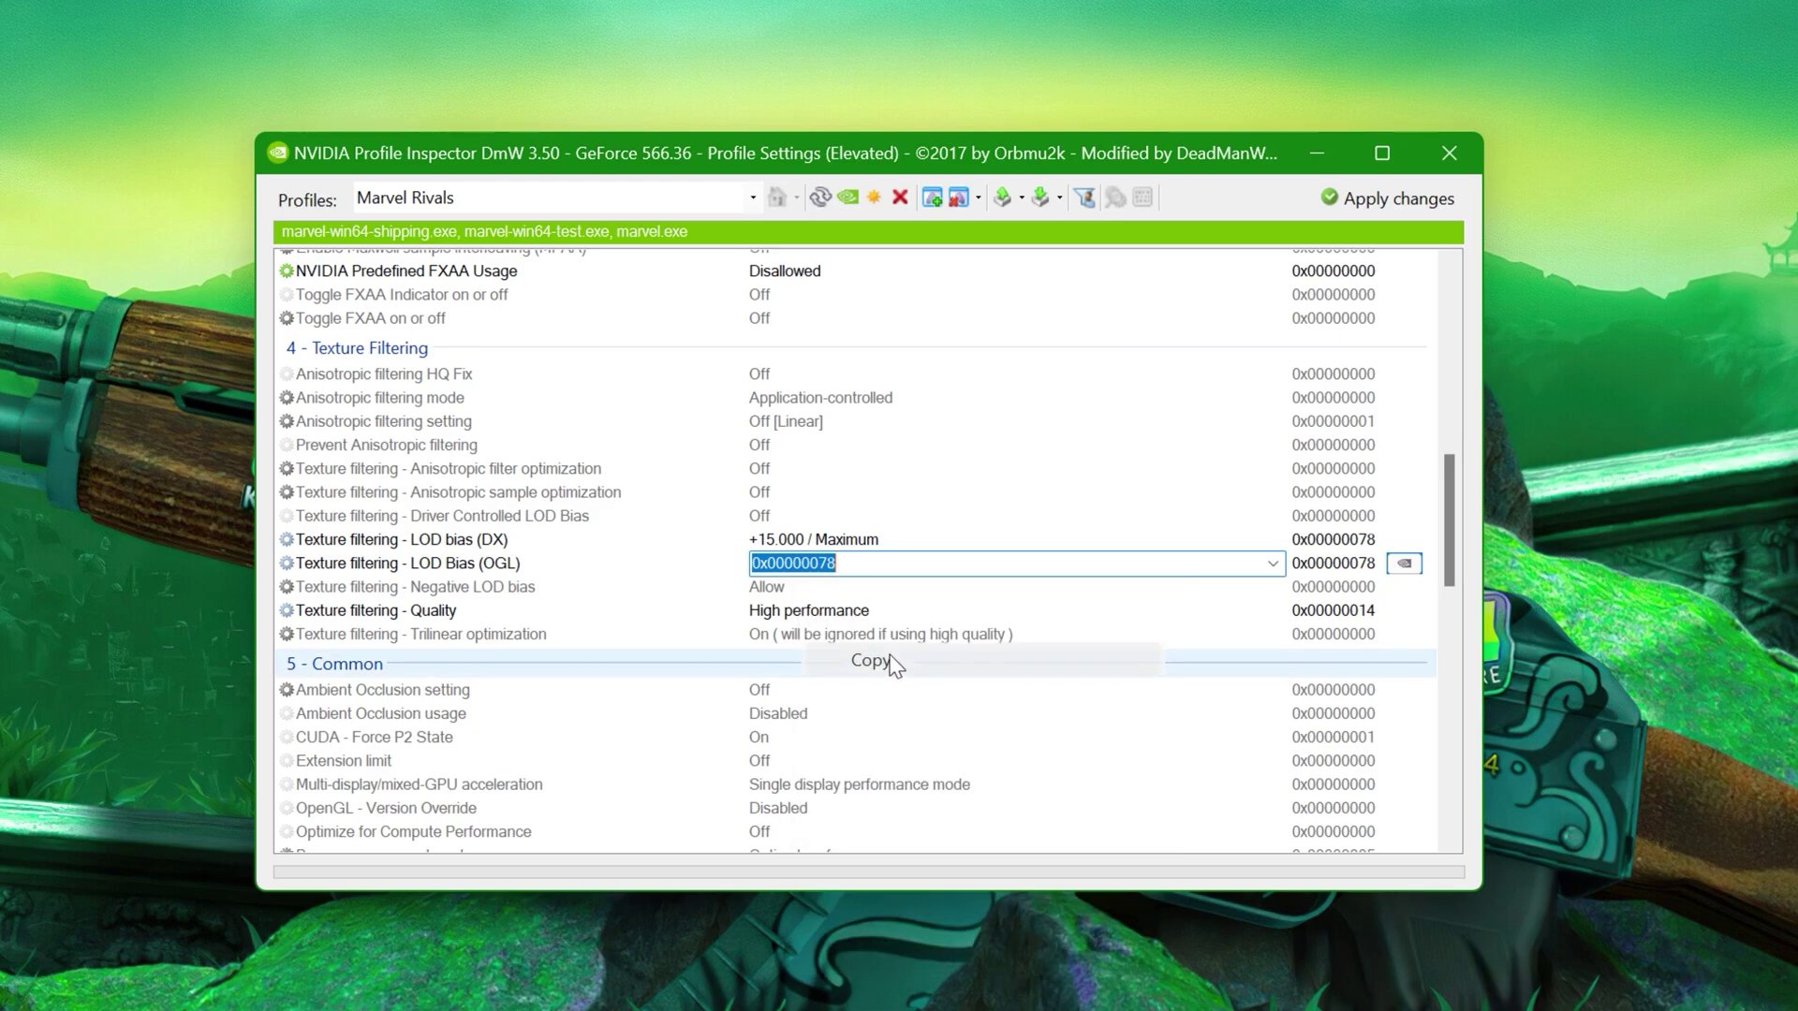
click(849, 540)
double_click(850, 540)
drag(885, 540, 750, 539)
right_click(835, 541)
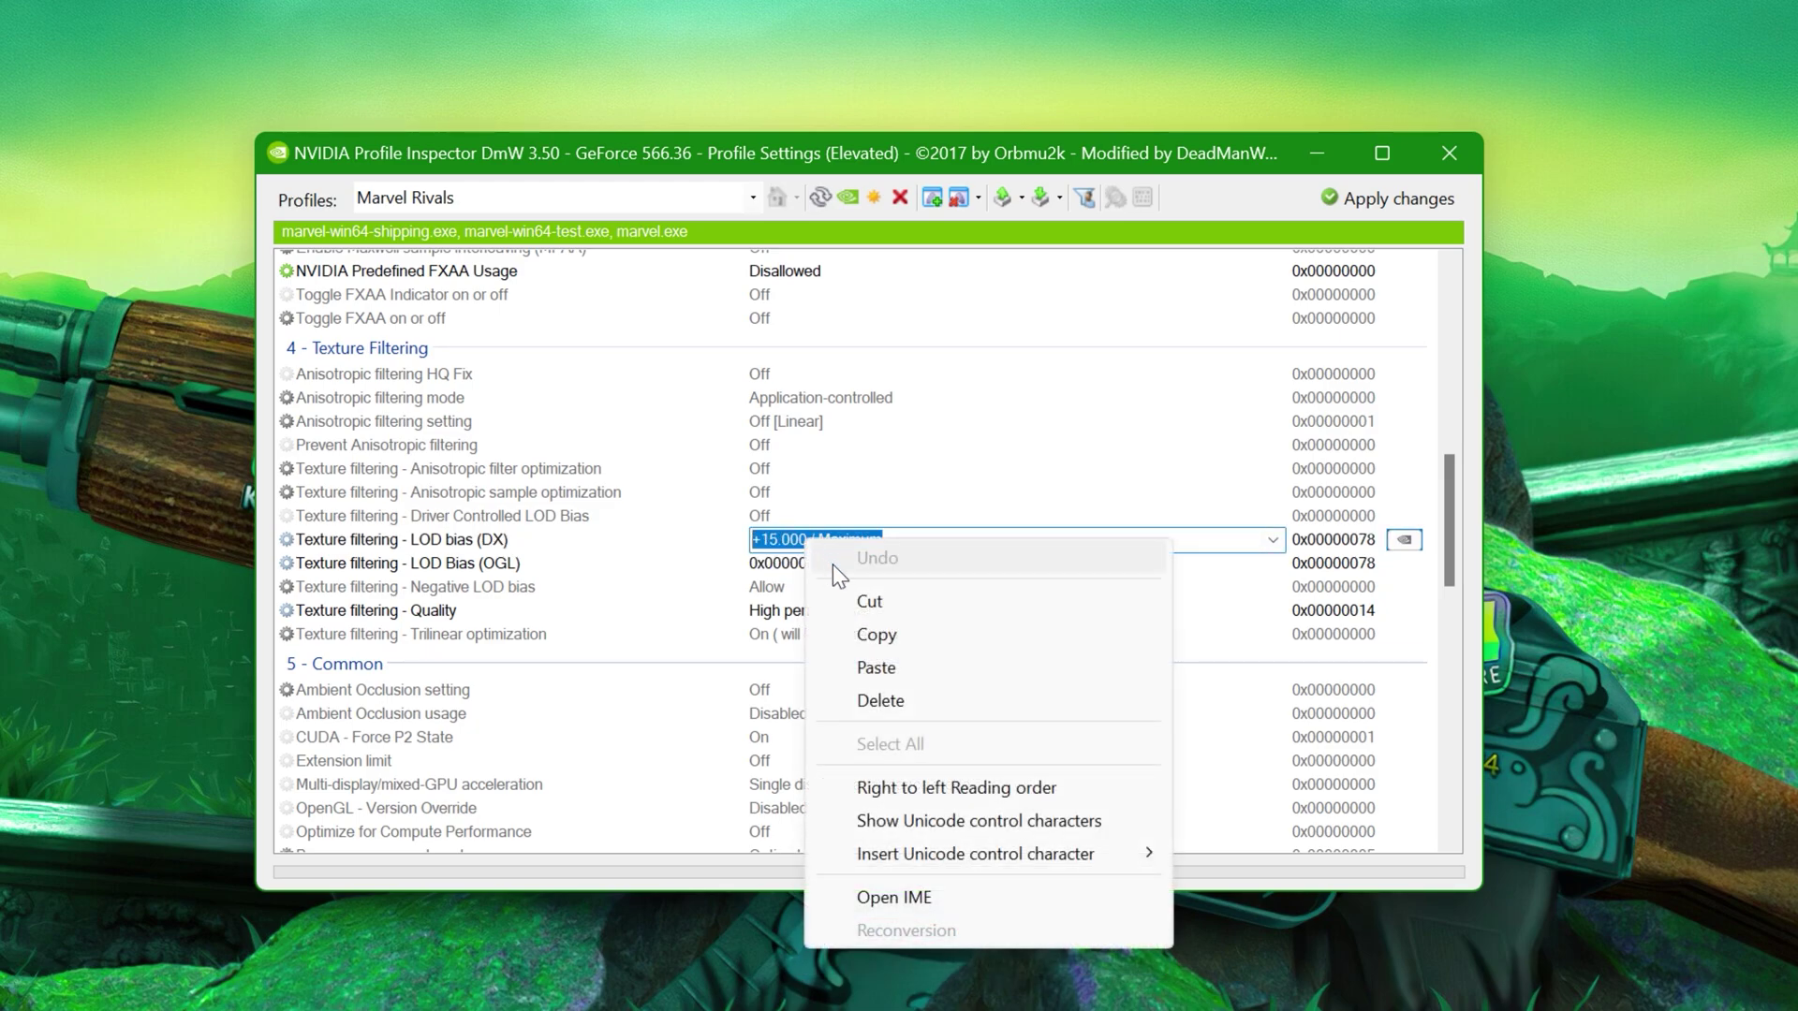
click(873, 666)
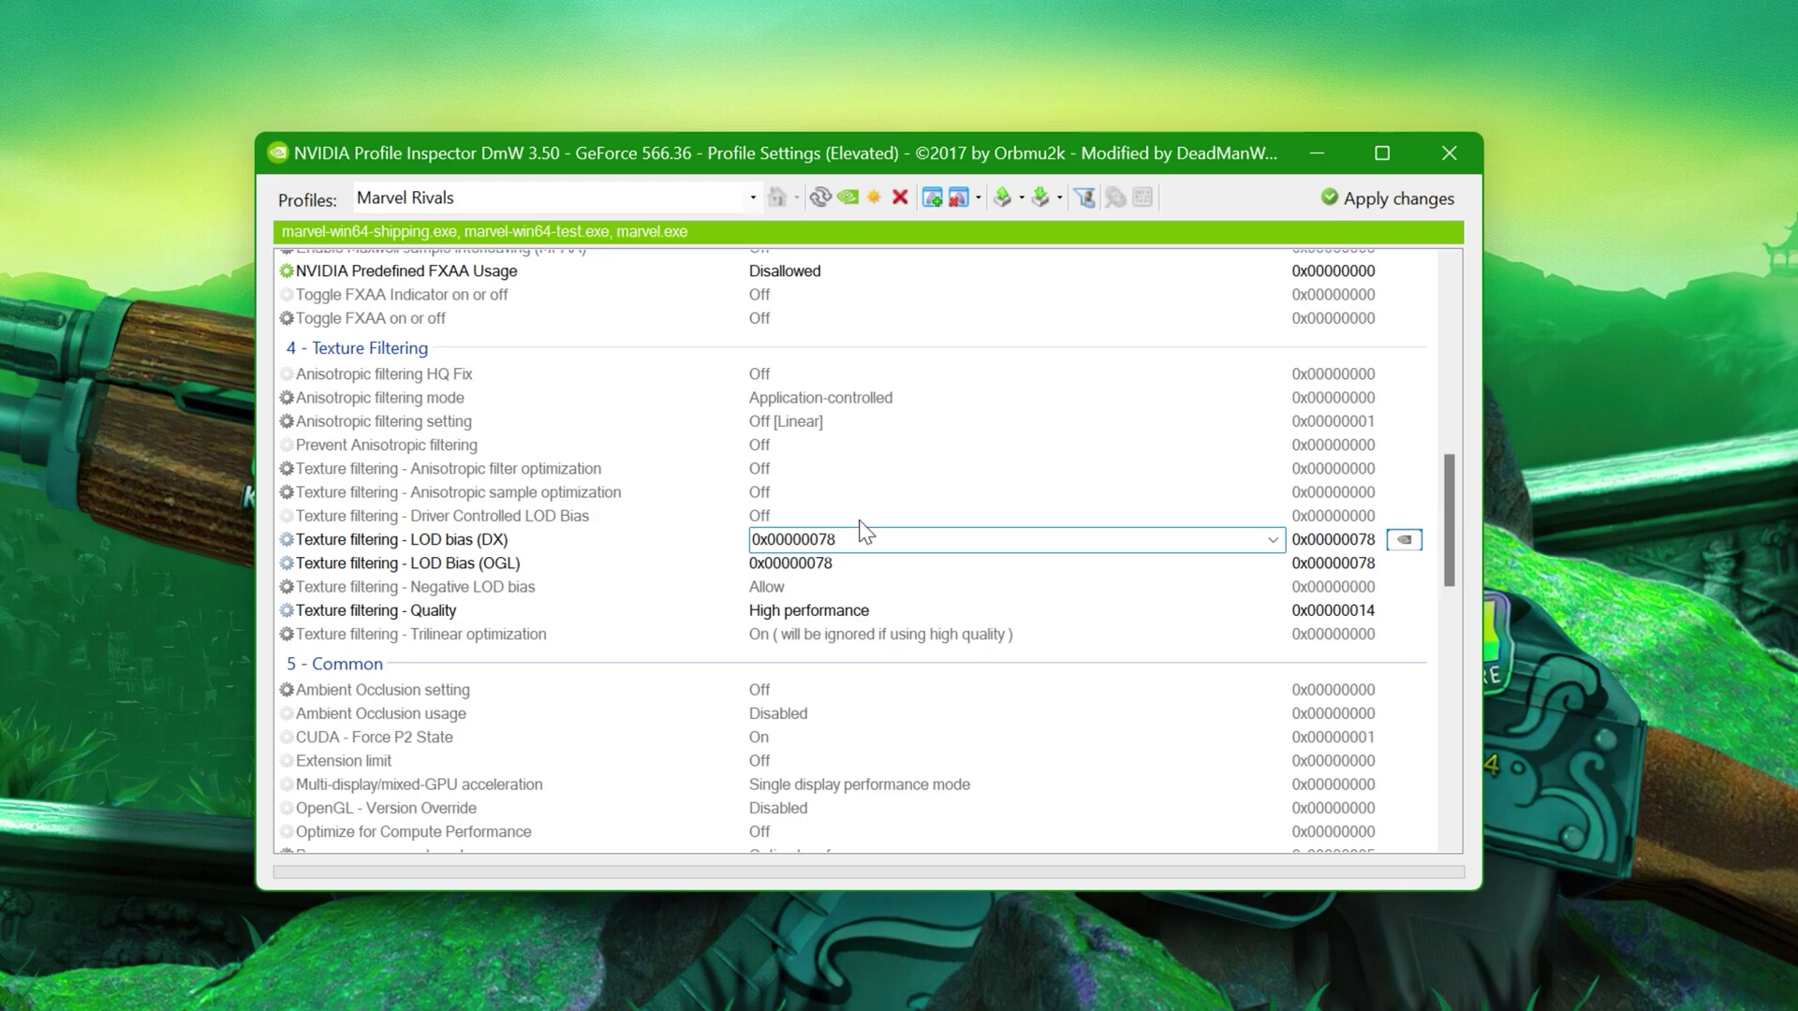
Commit the DX LOD bias, keep Texture filtering Quality at High performance, apply changes, and close the Inspector.
click(871, 563)
click(882, 610)
click(1273, 610)
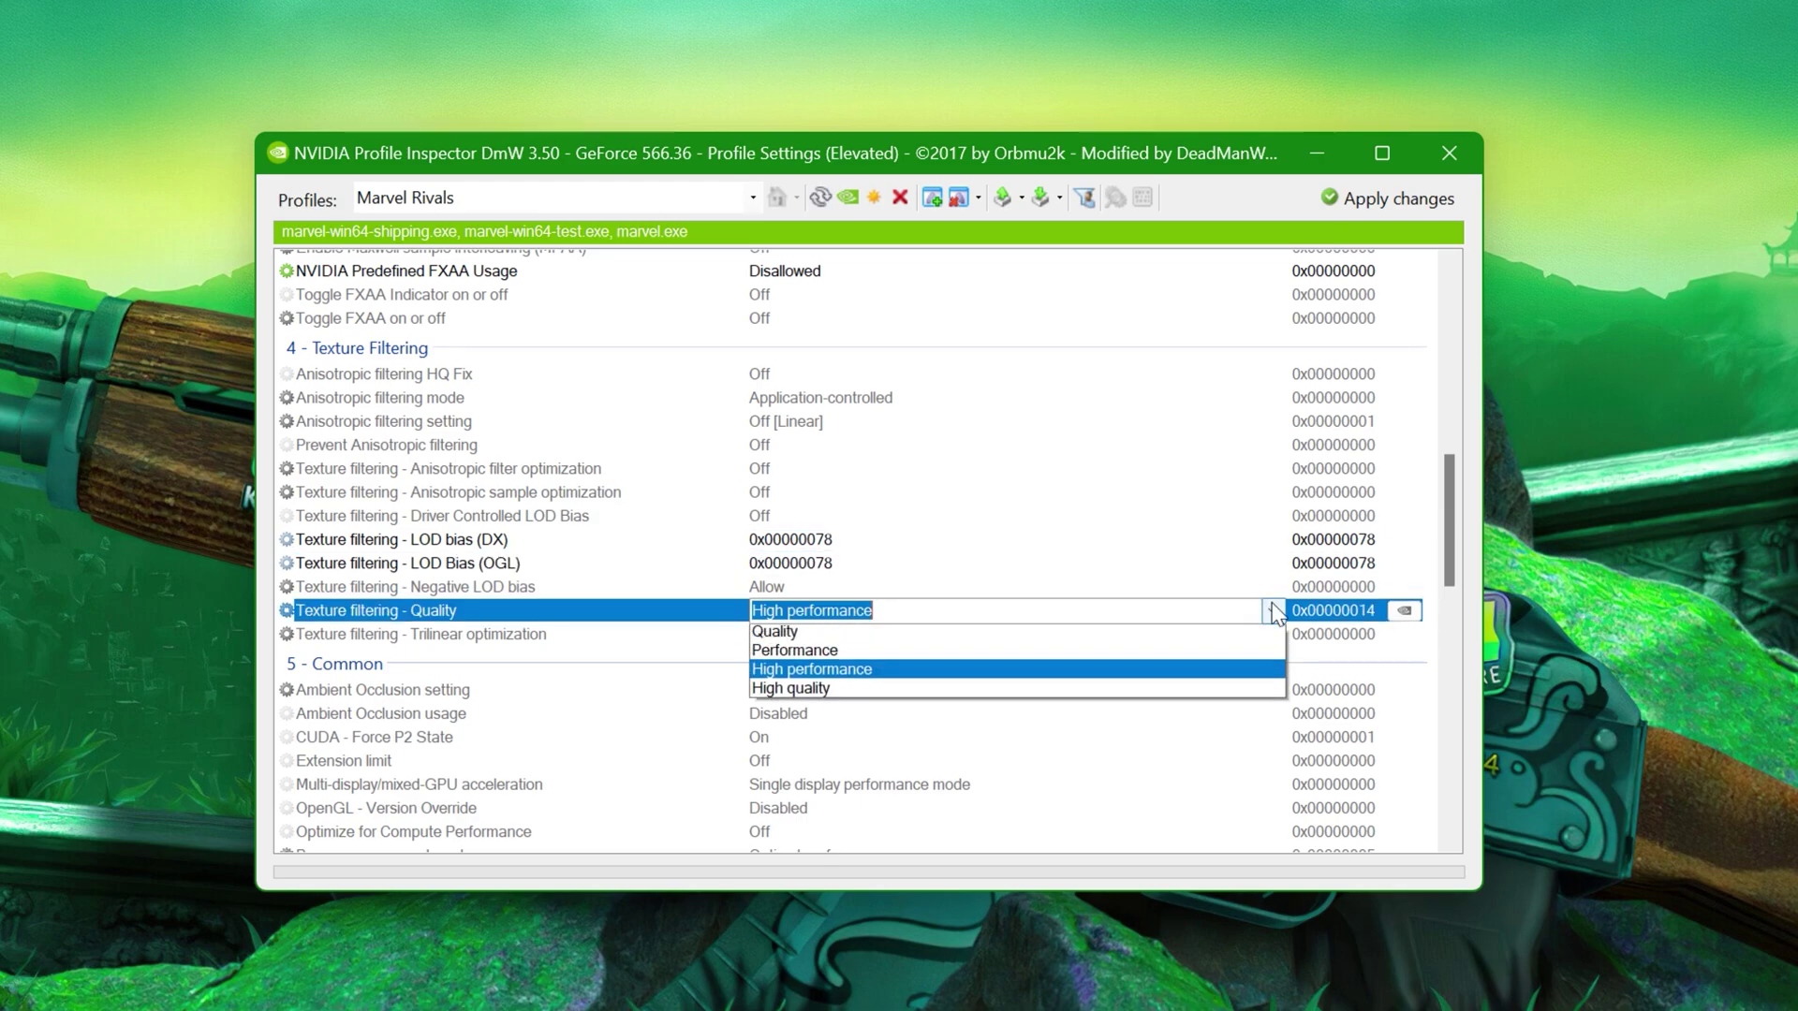
click(862, 674)
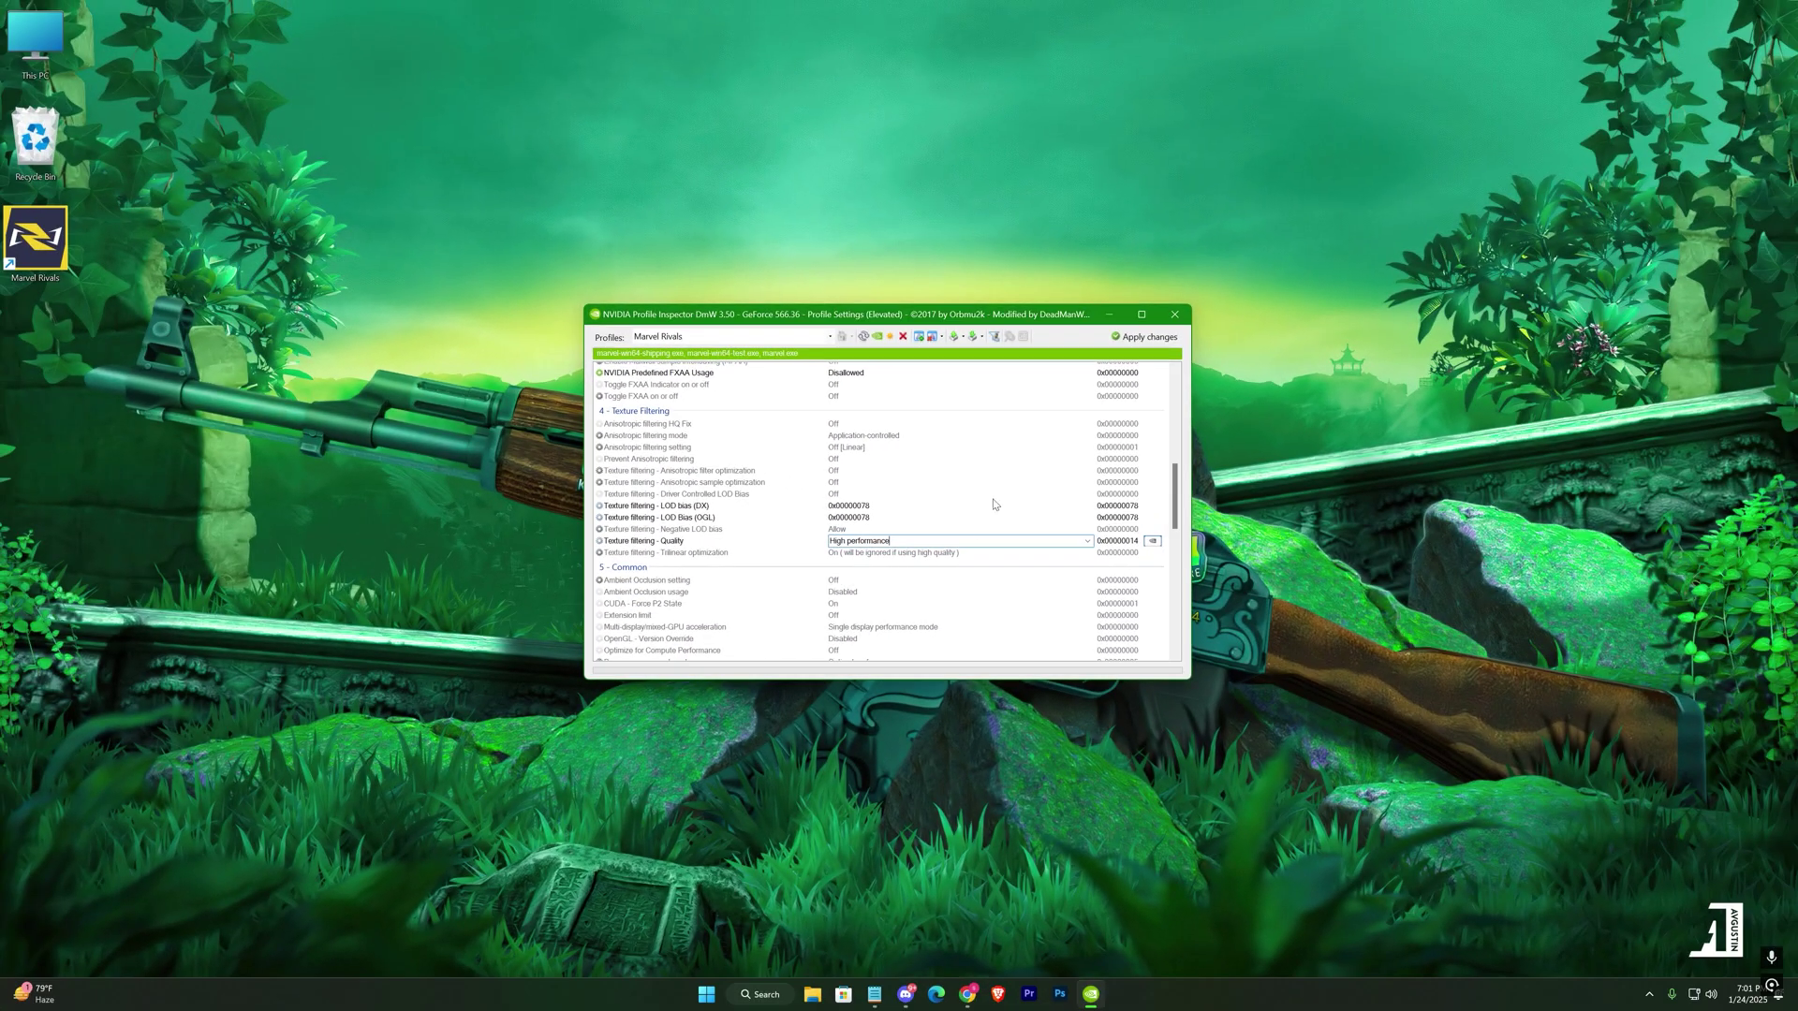
click(1423, 204)
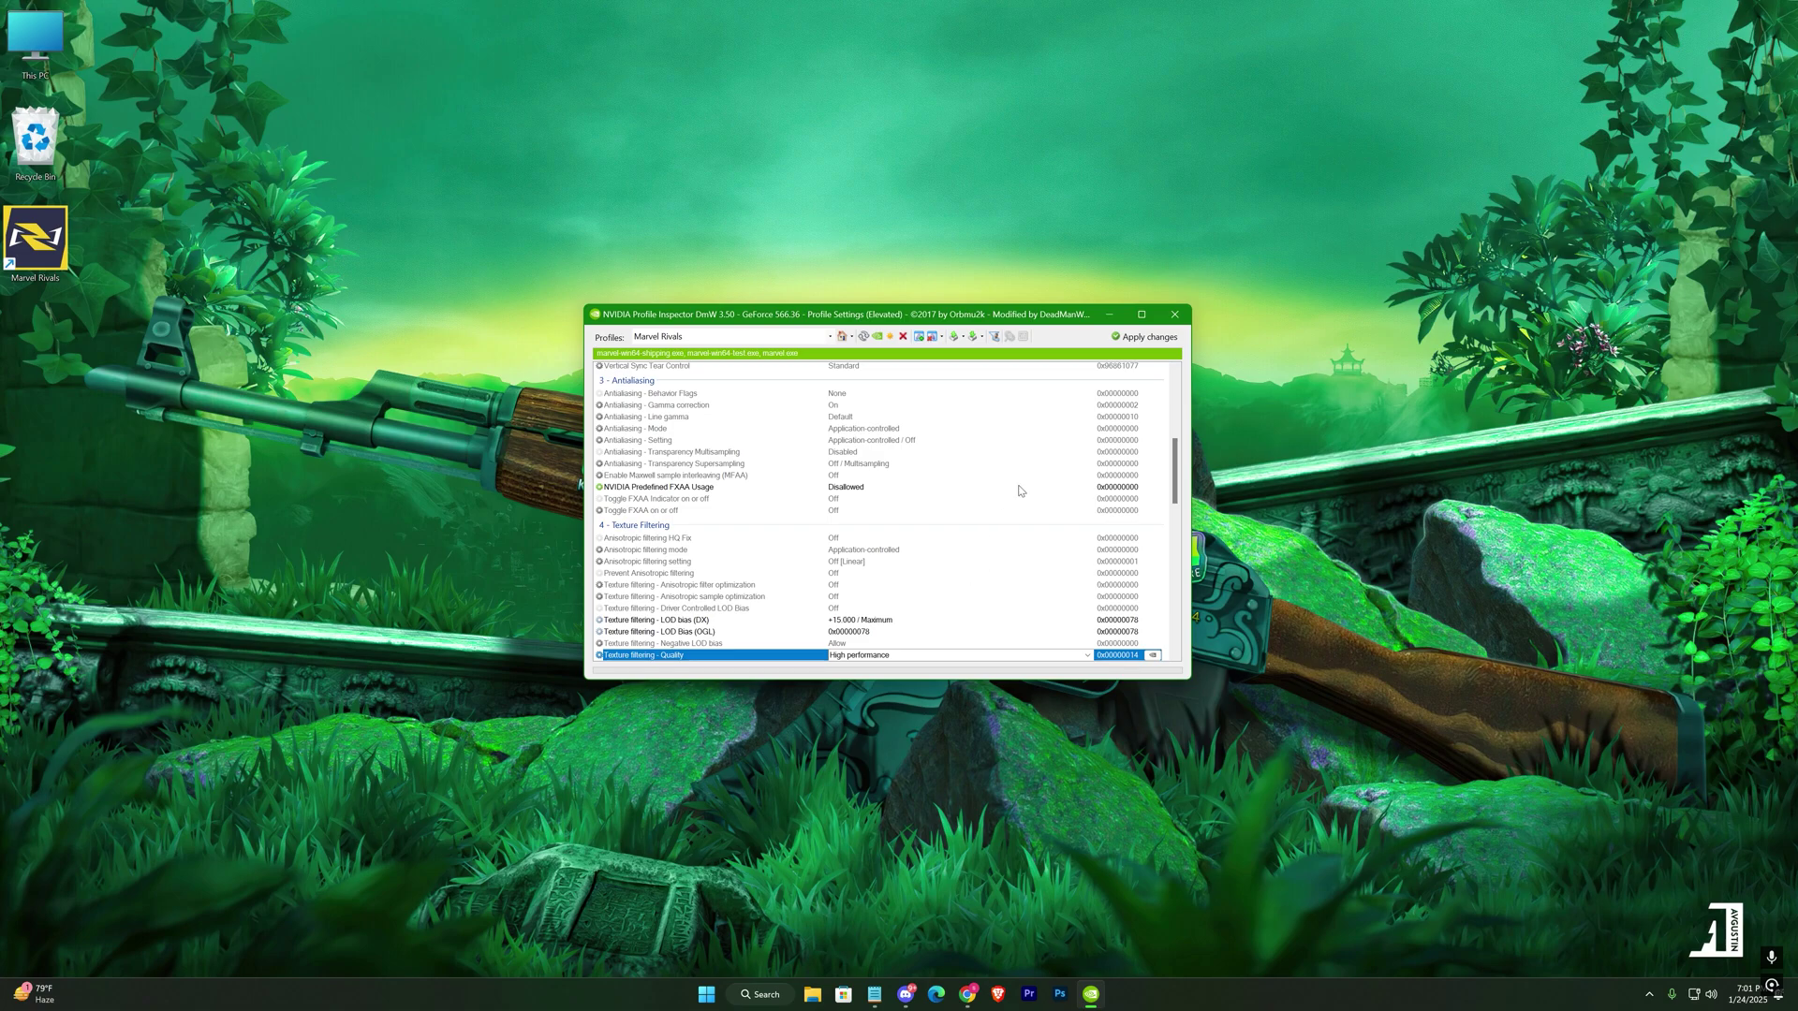
click(1175, 315)
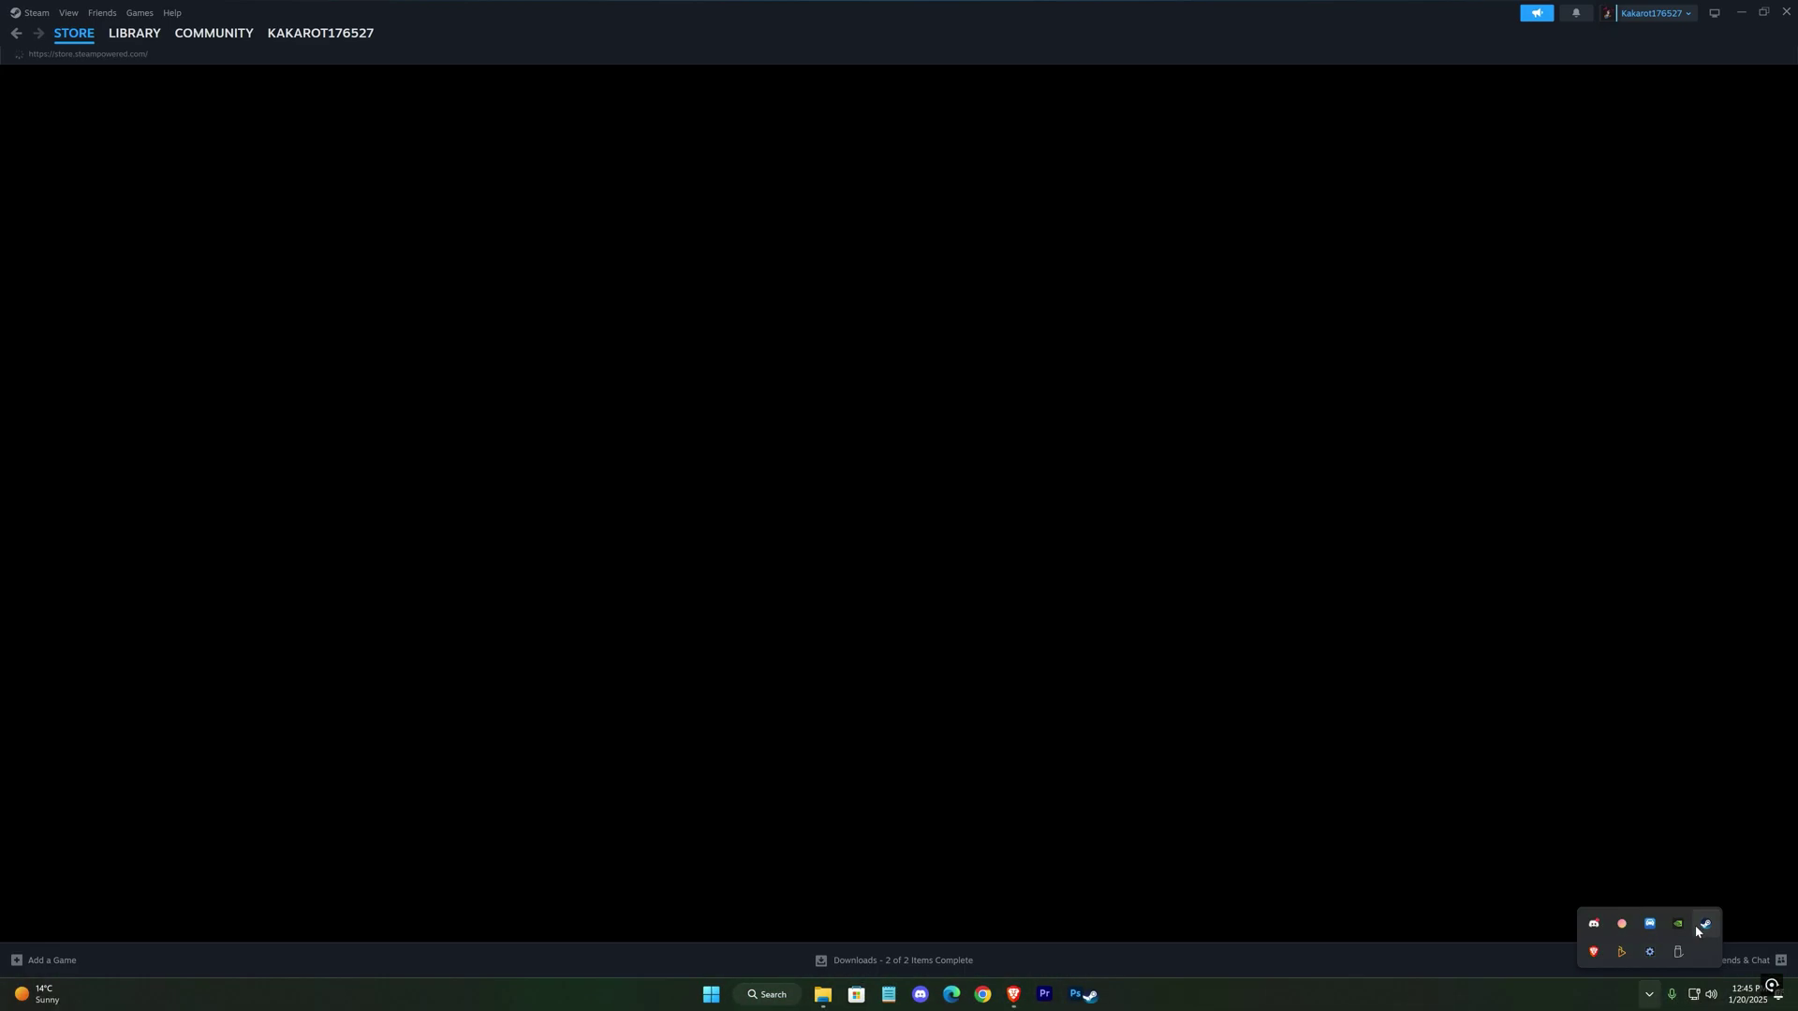
From the Steam library, browse Marvel Rivals' installed files via its Properties.
click(967, 690)
mouse_move(133, 38)
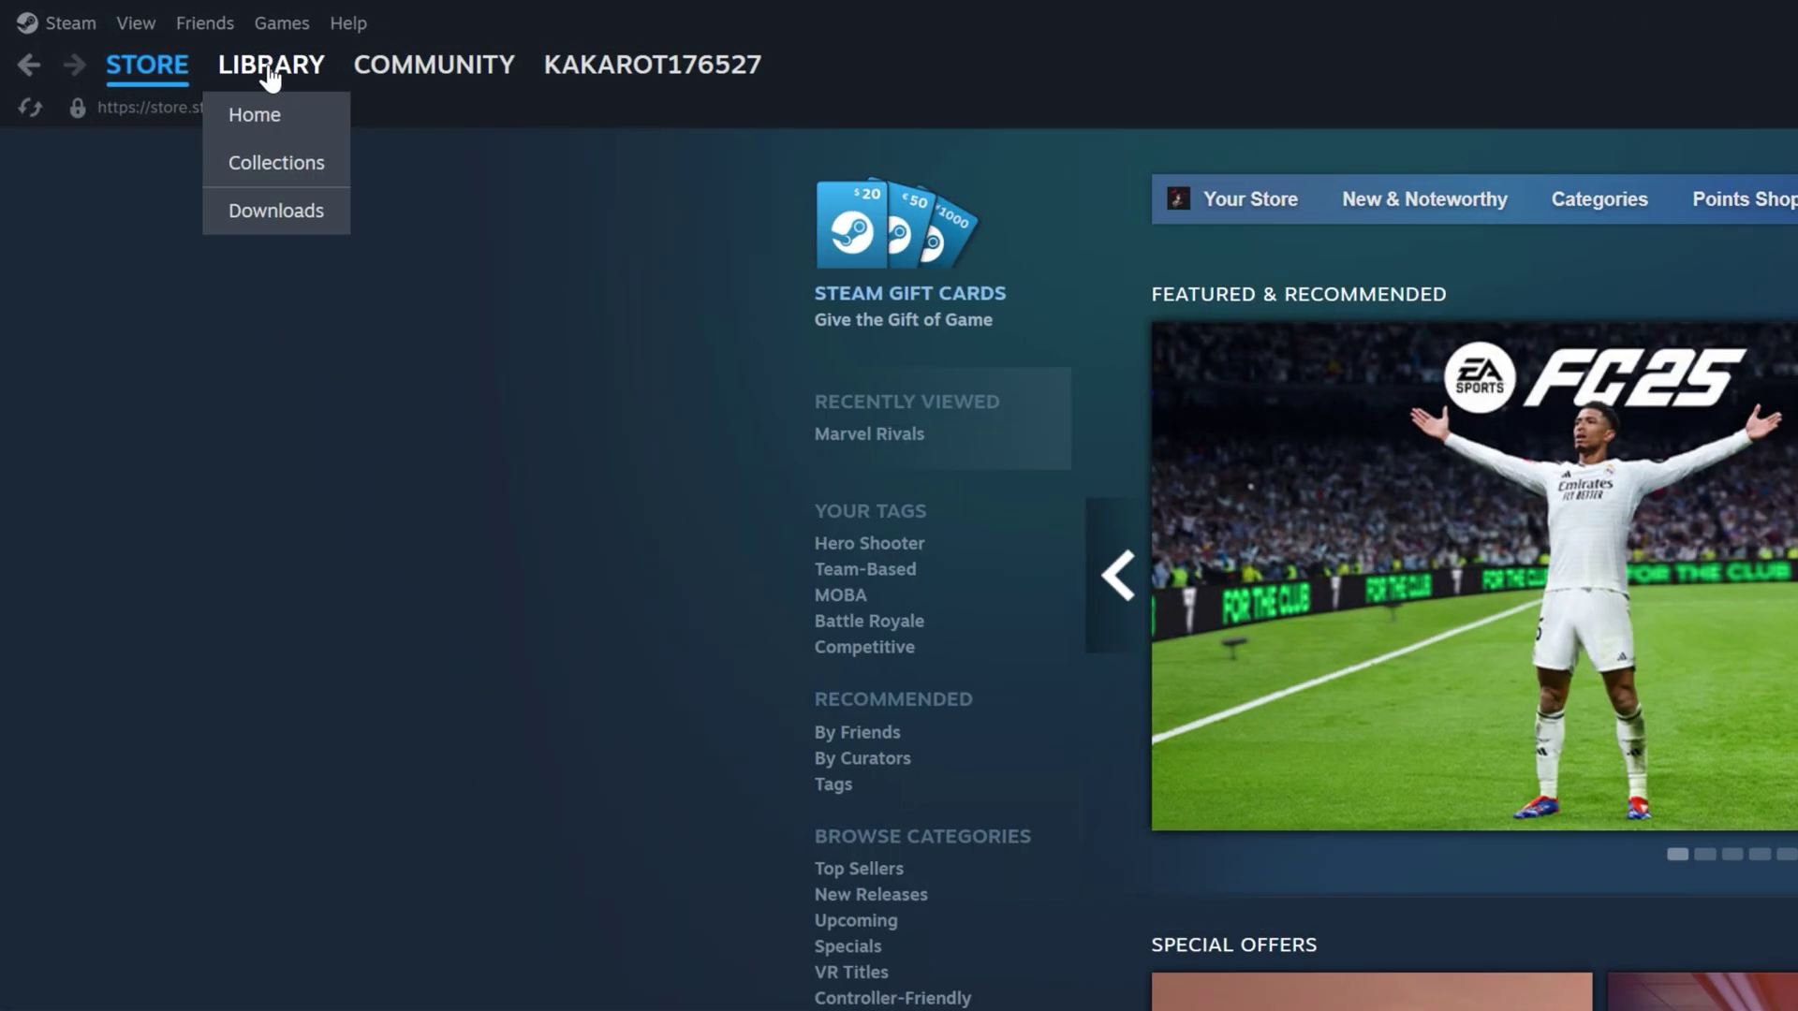
click(270, 75)
right_click(108, 413)
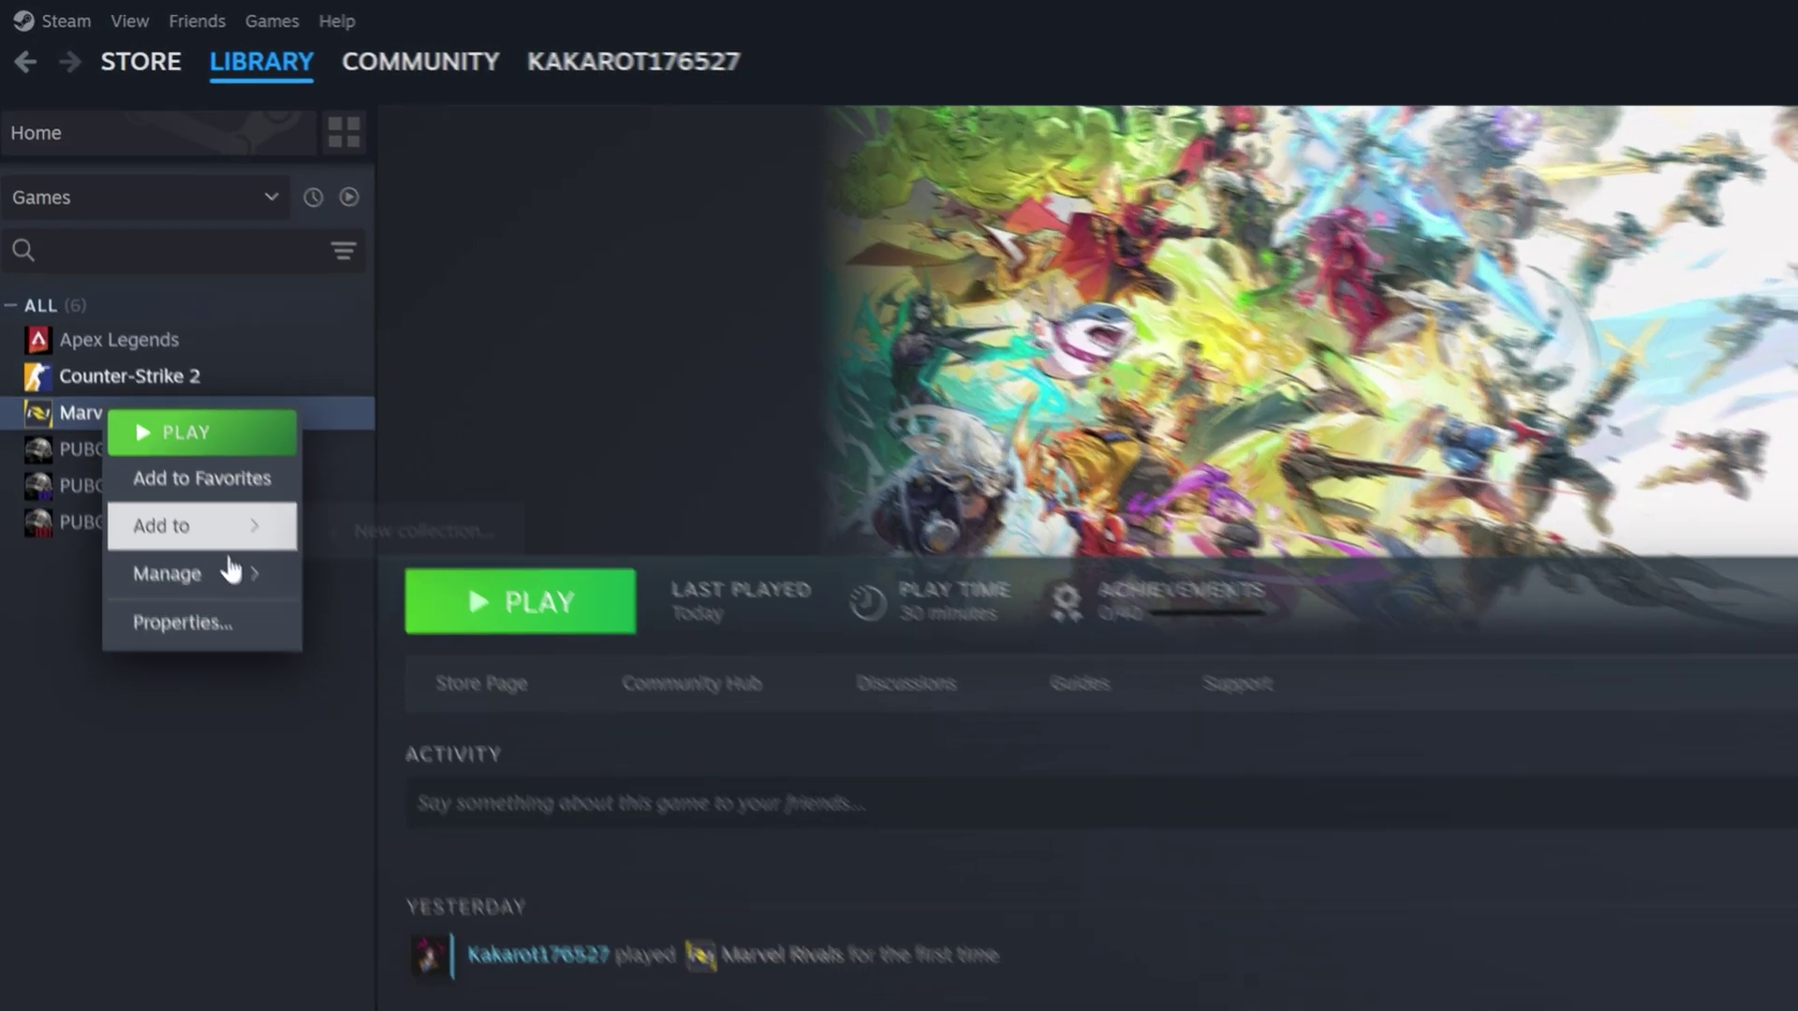
click(182, 623)
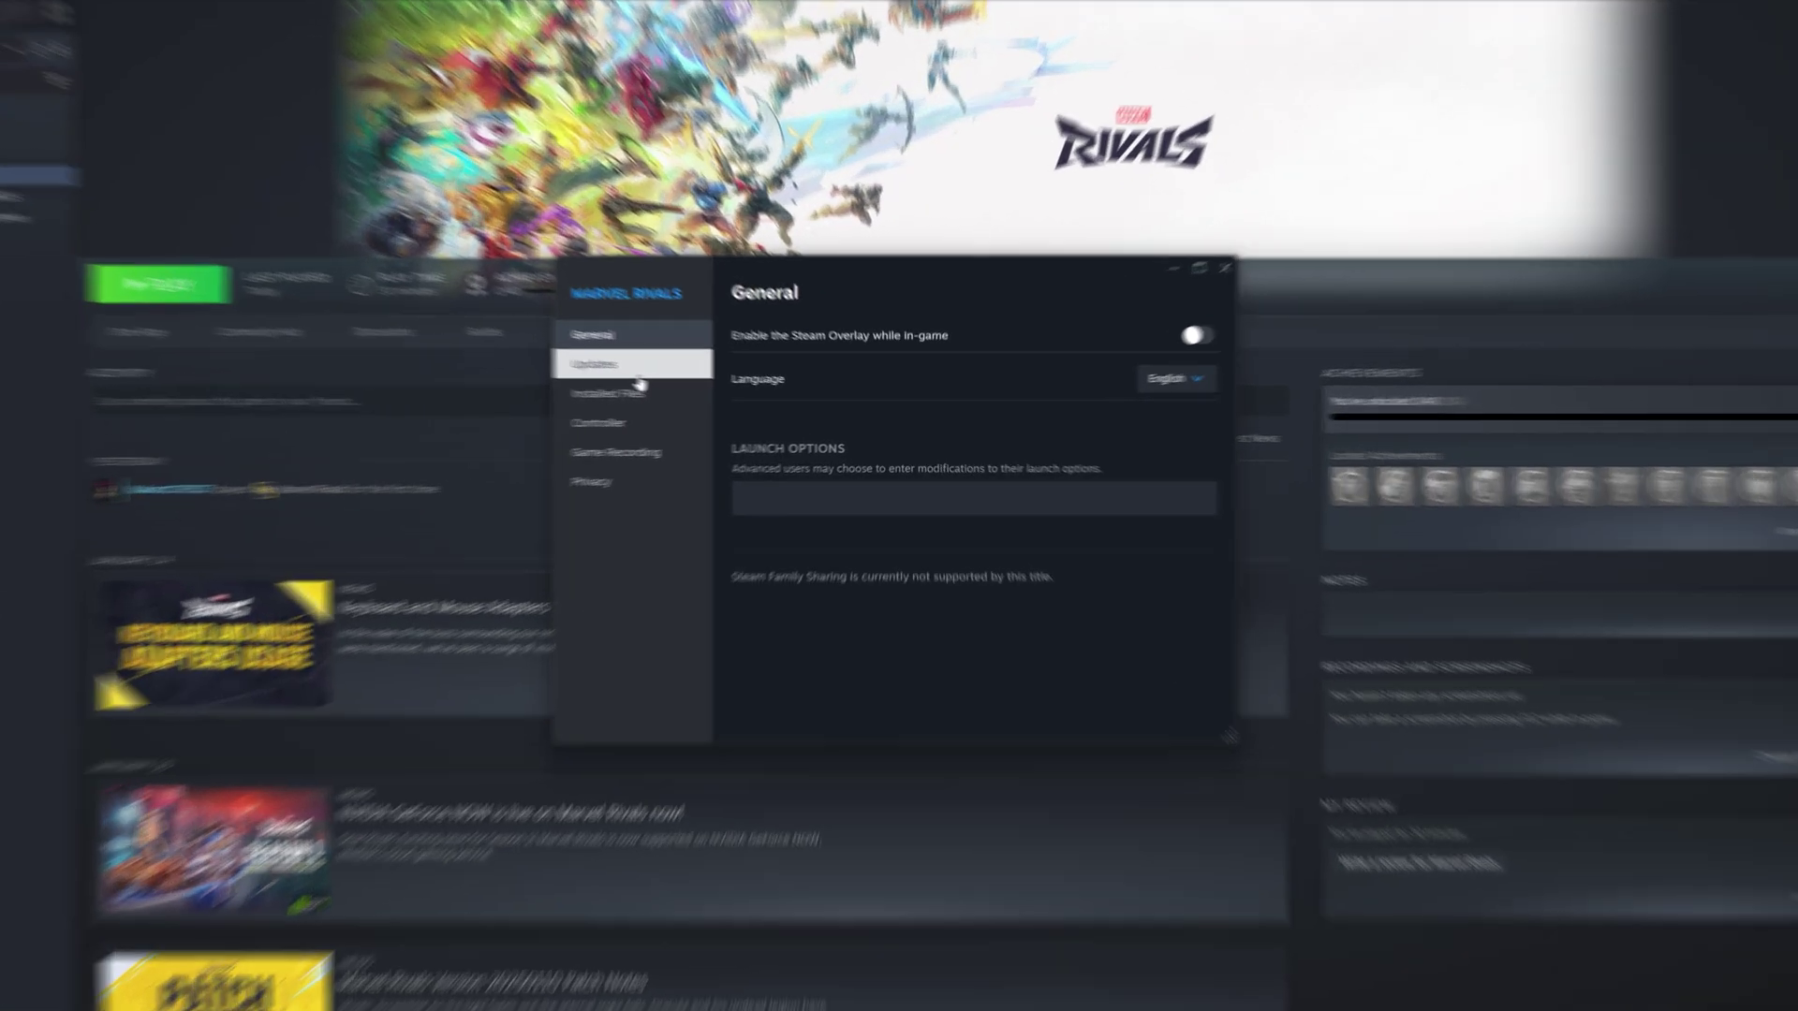
click(1152, 672)
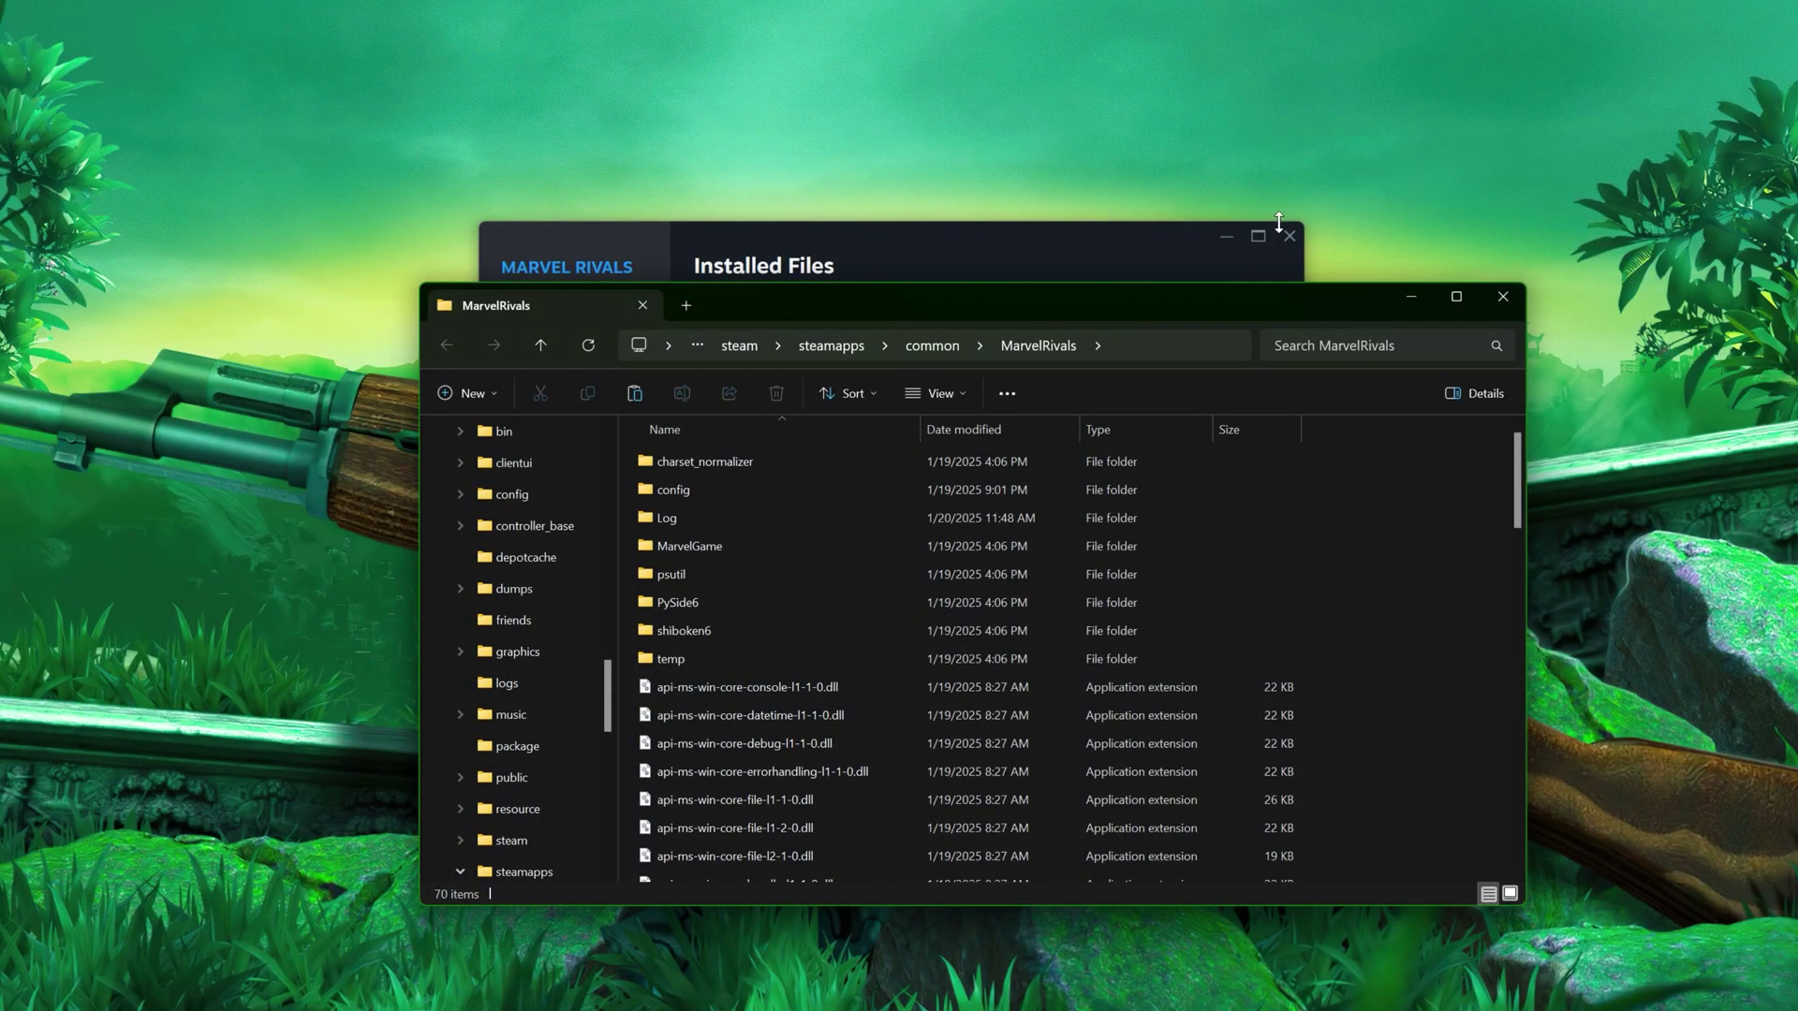
Copy the install folder path D:\steam\steamapps\common\MarvelRivals from the address bar.
click(1290, 235)
drag(1229, 296, 1032, 172)
click(983, 205)
right_click(774, 208)
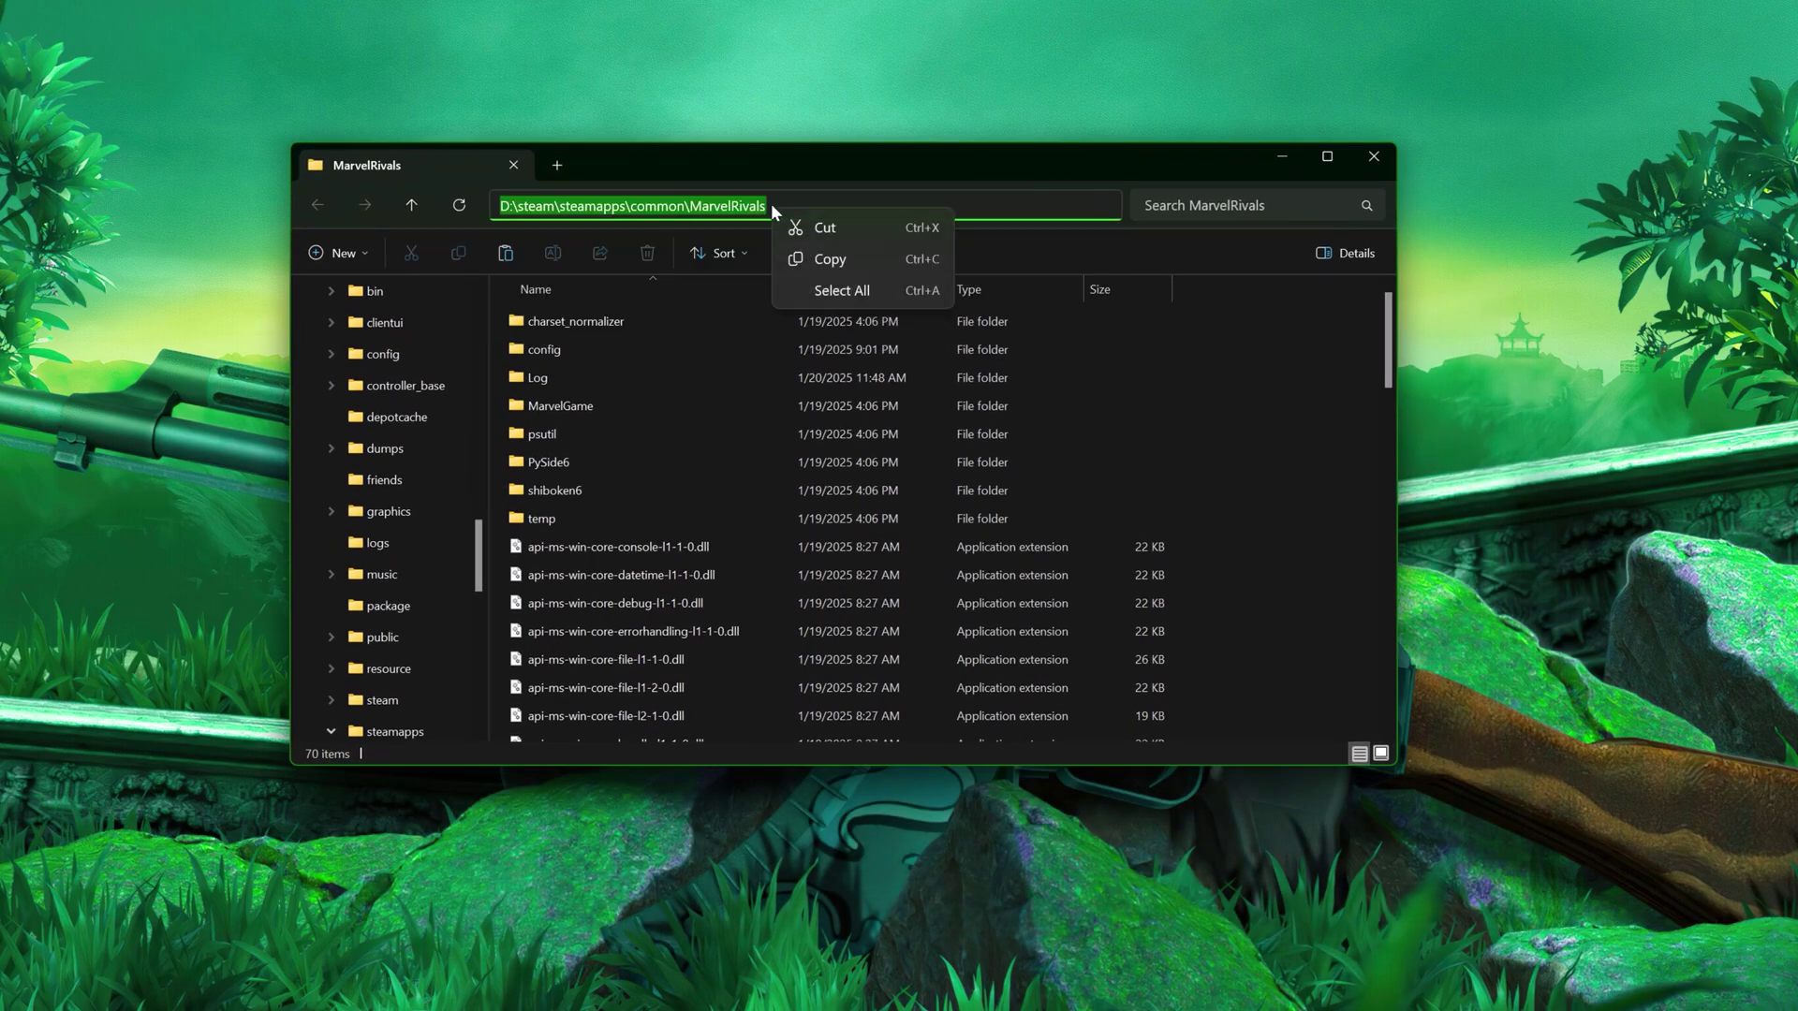
click(838, 262)
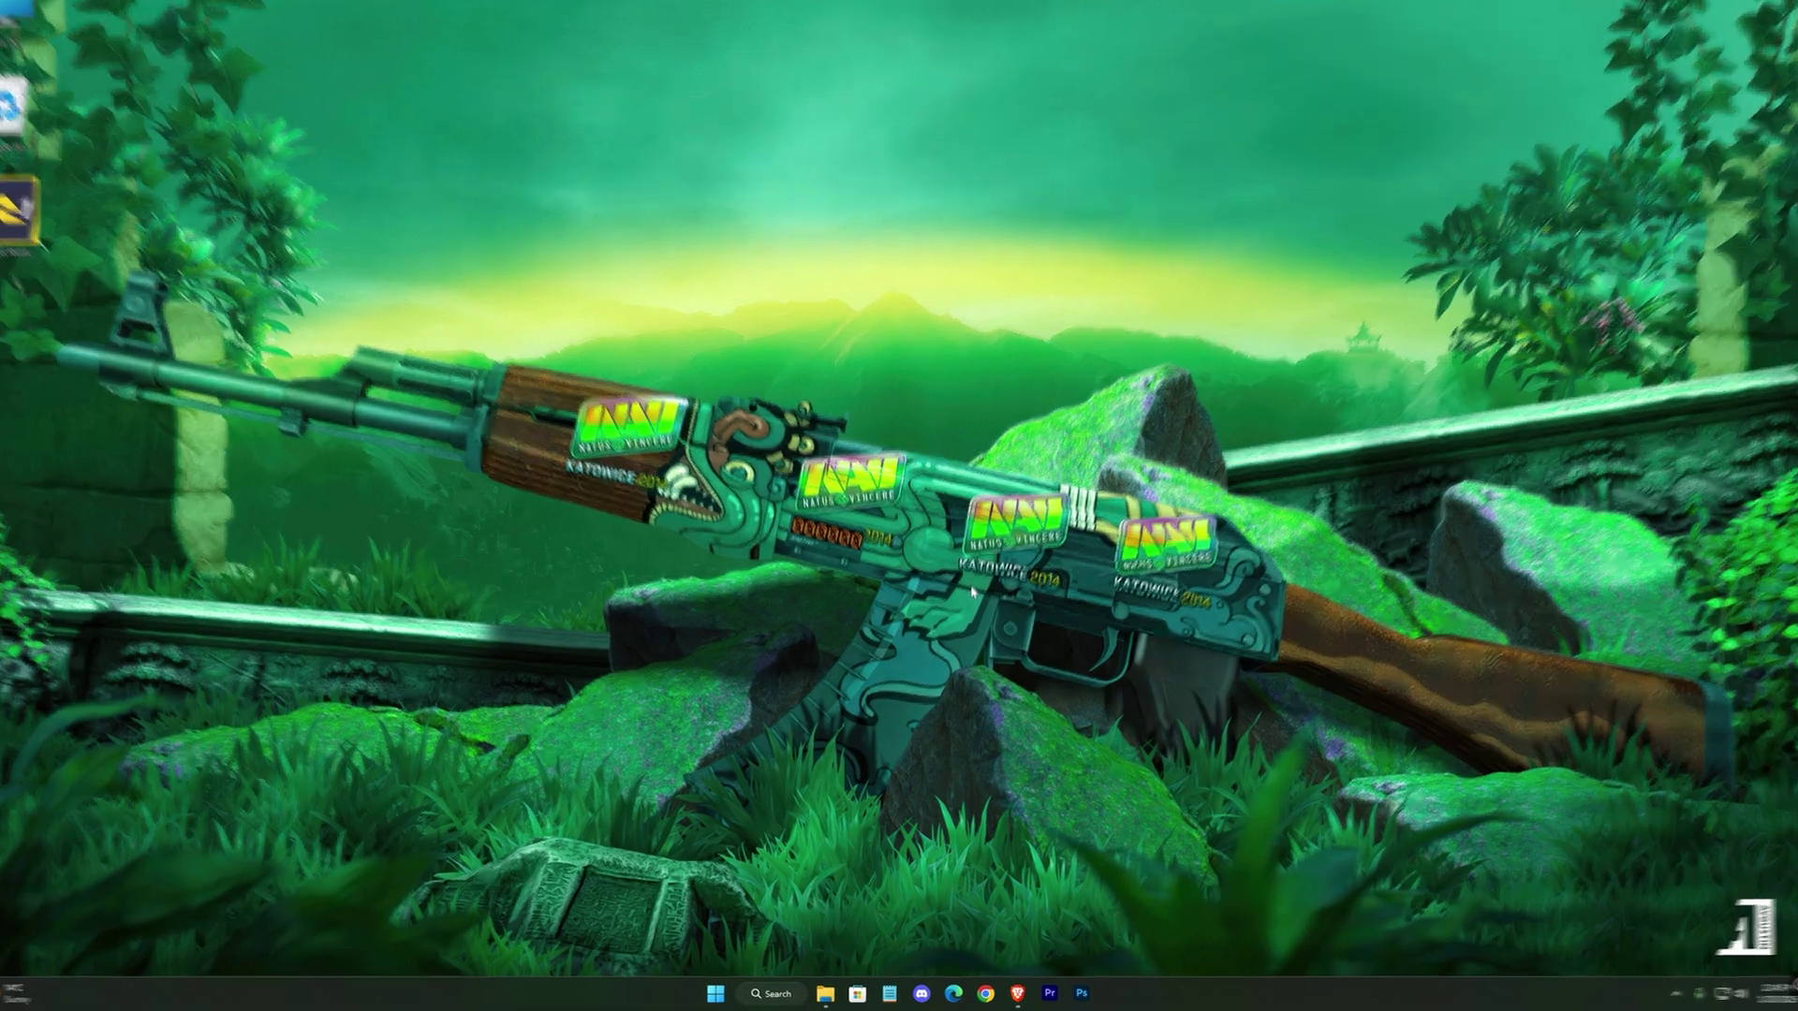
In Graphics settings, browse for an app in the pasted D:\steam\steamapps\common\MarvelRivals folder.
key(super)
text(graphics)
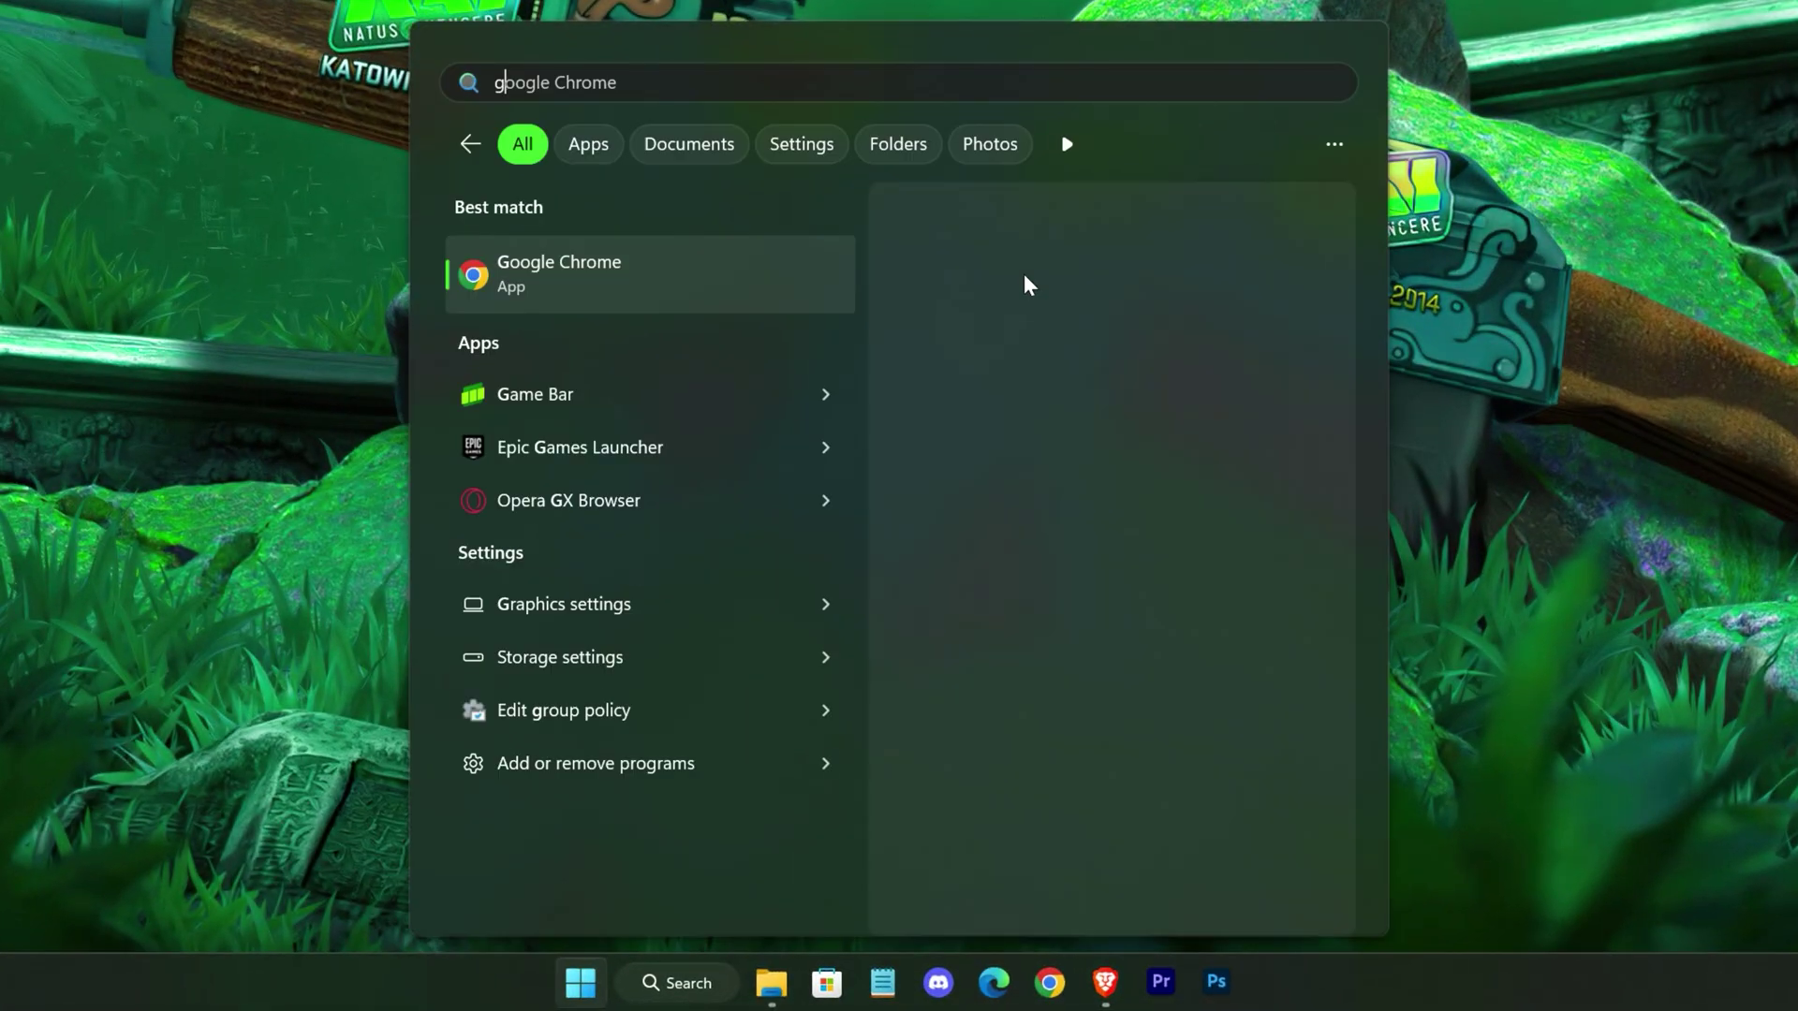
key(Return)
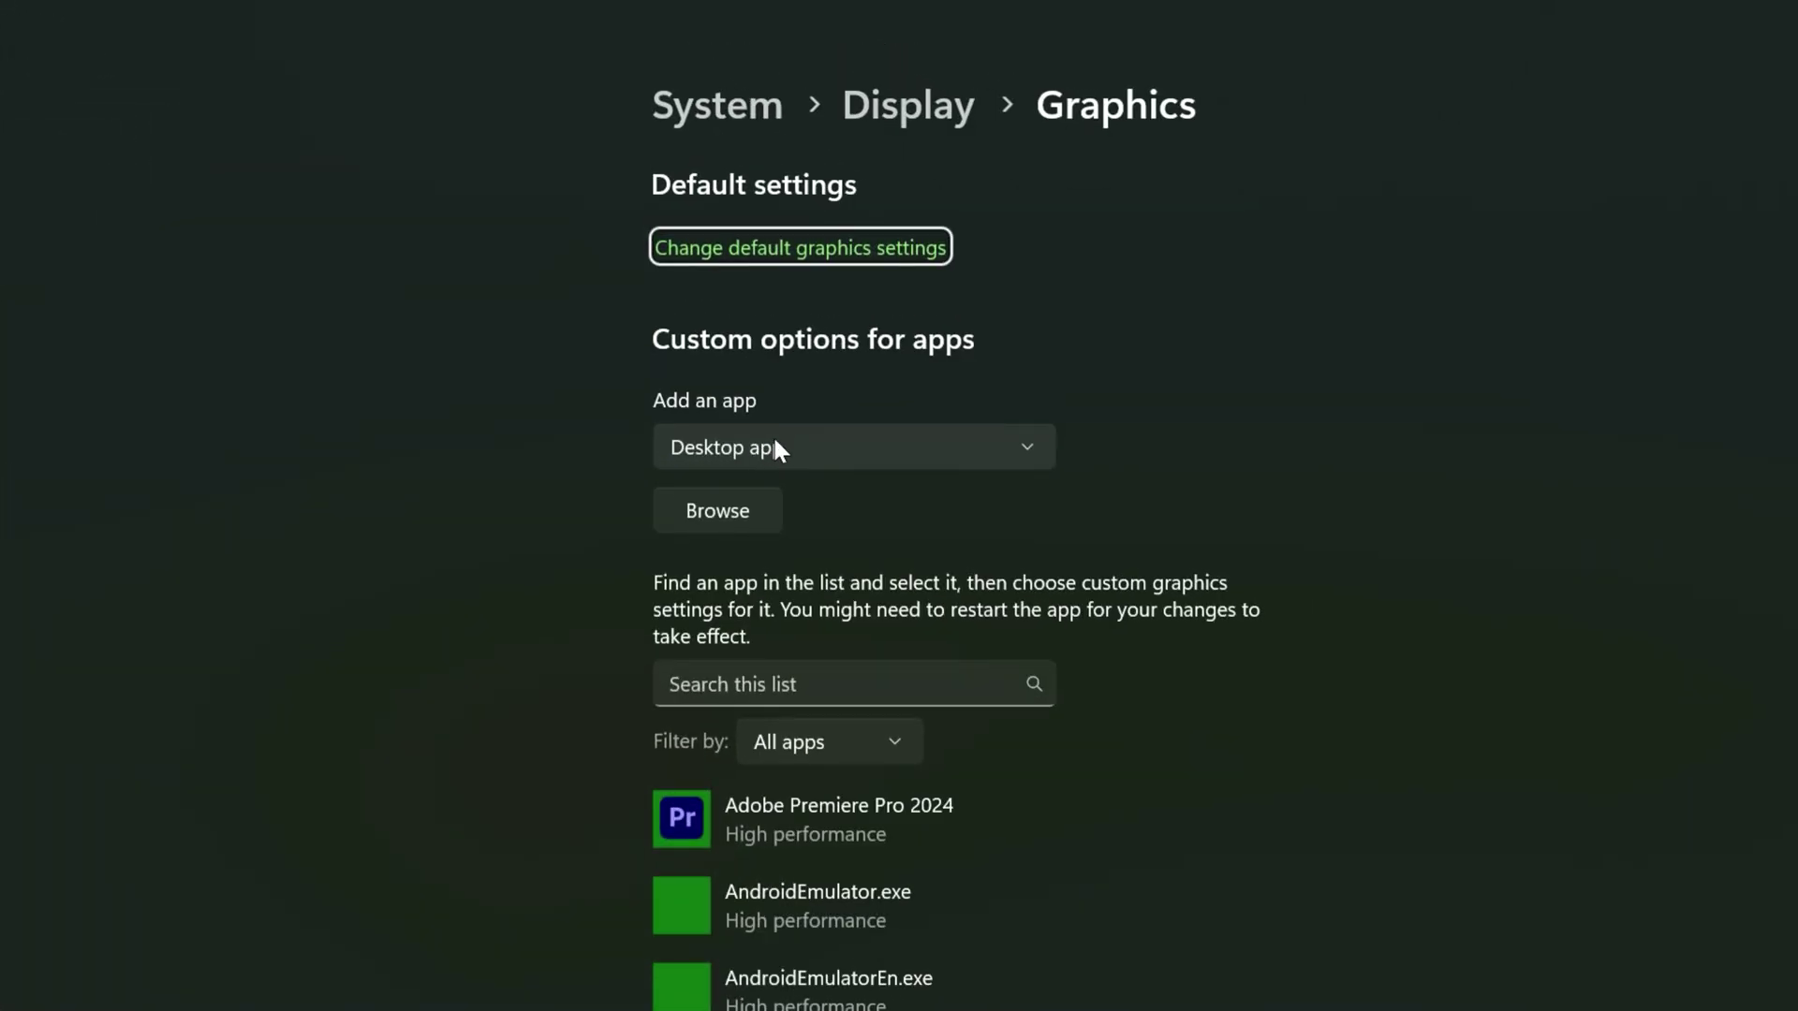
click(745, 510)
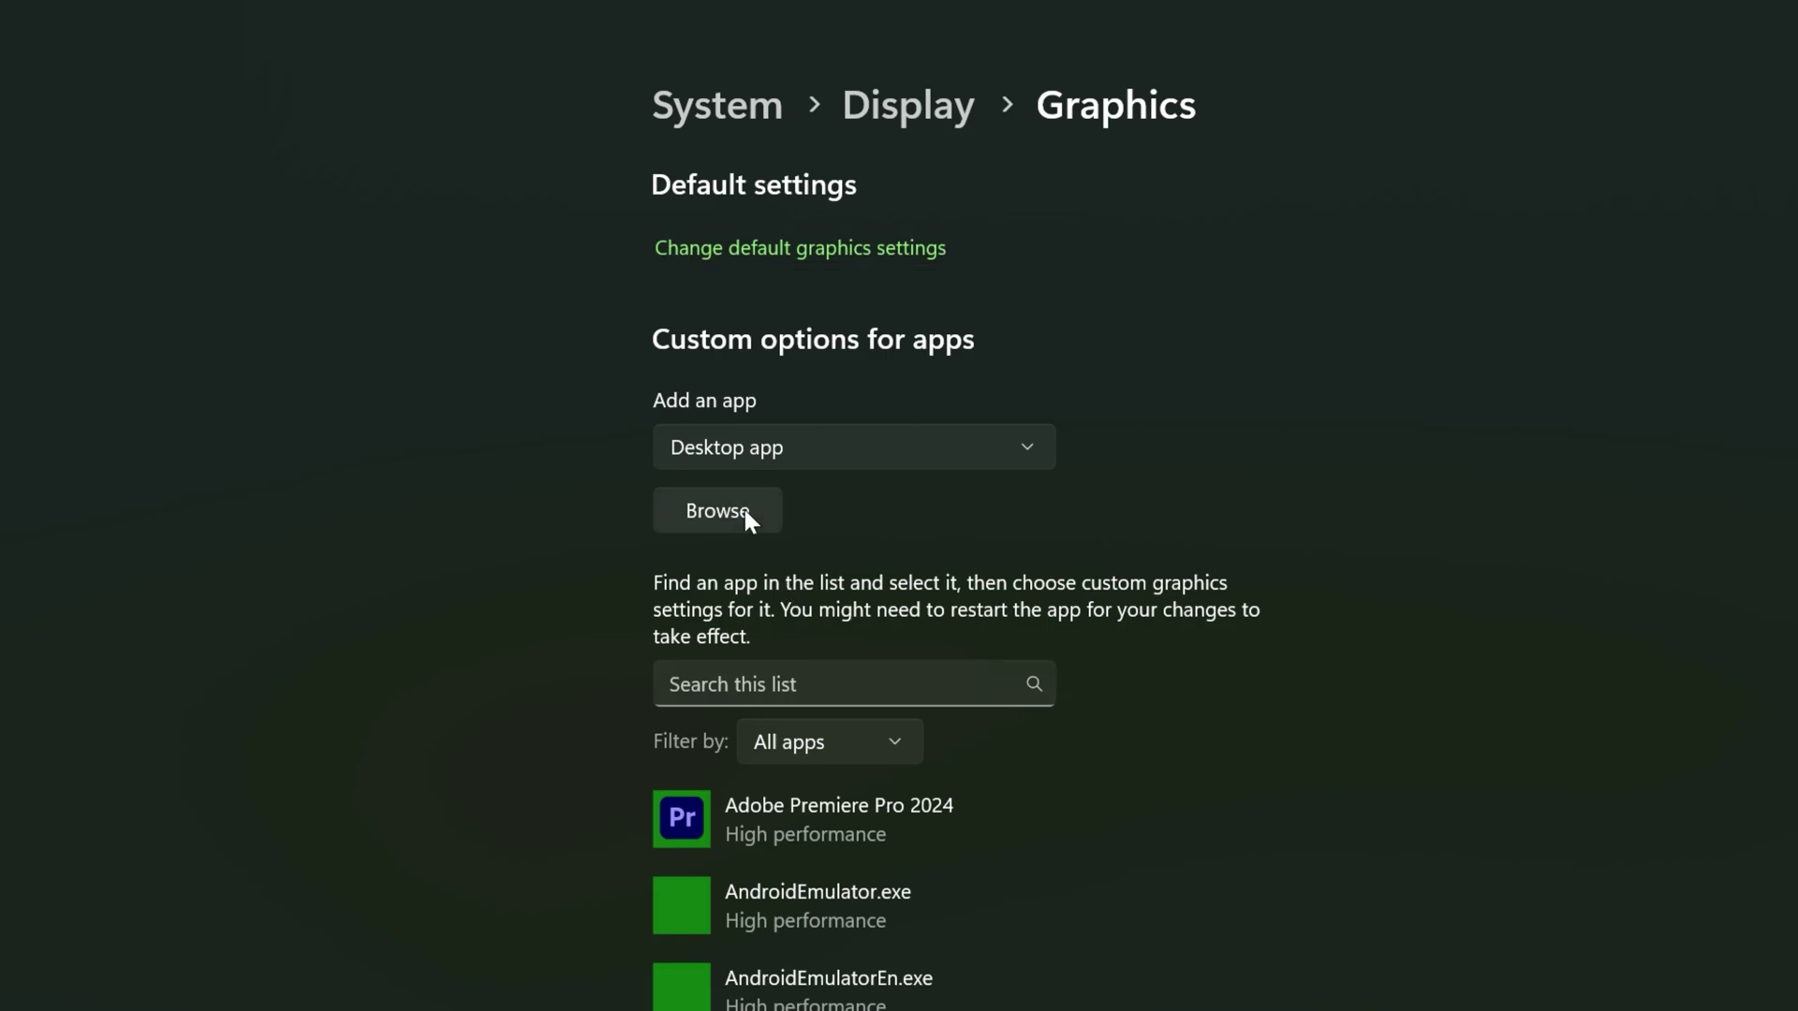
click(766, 318)
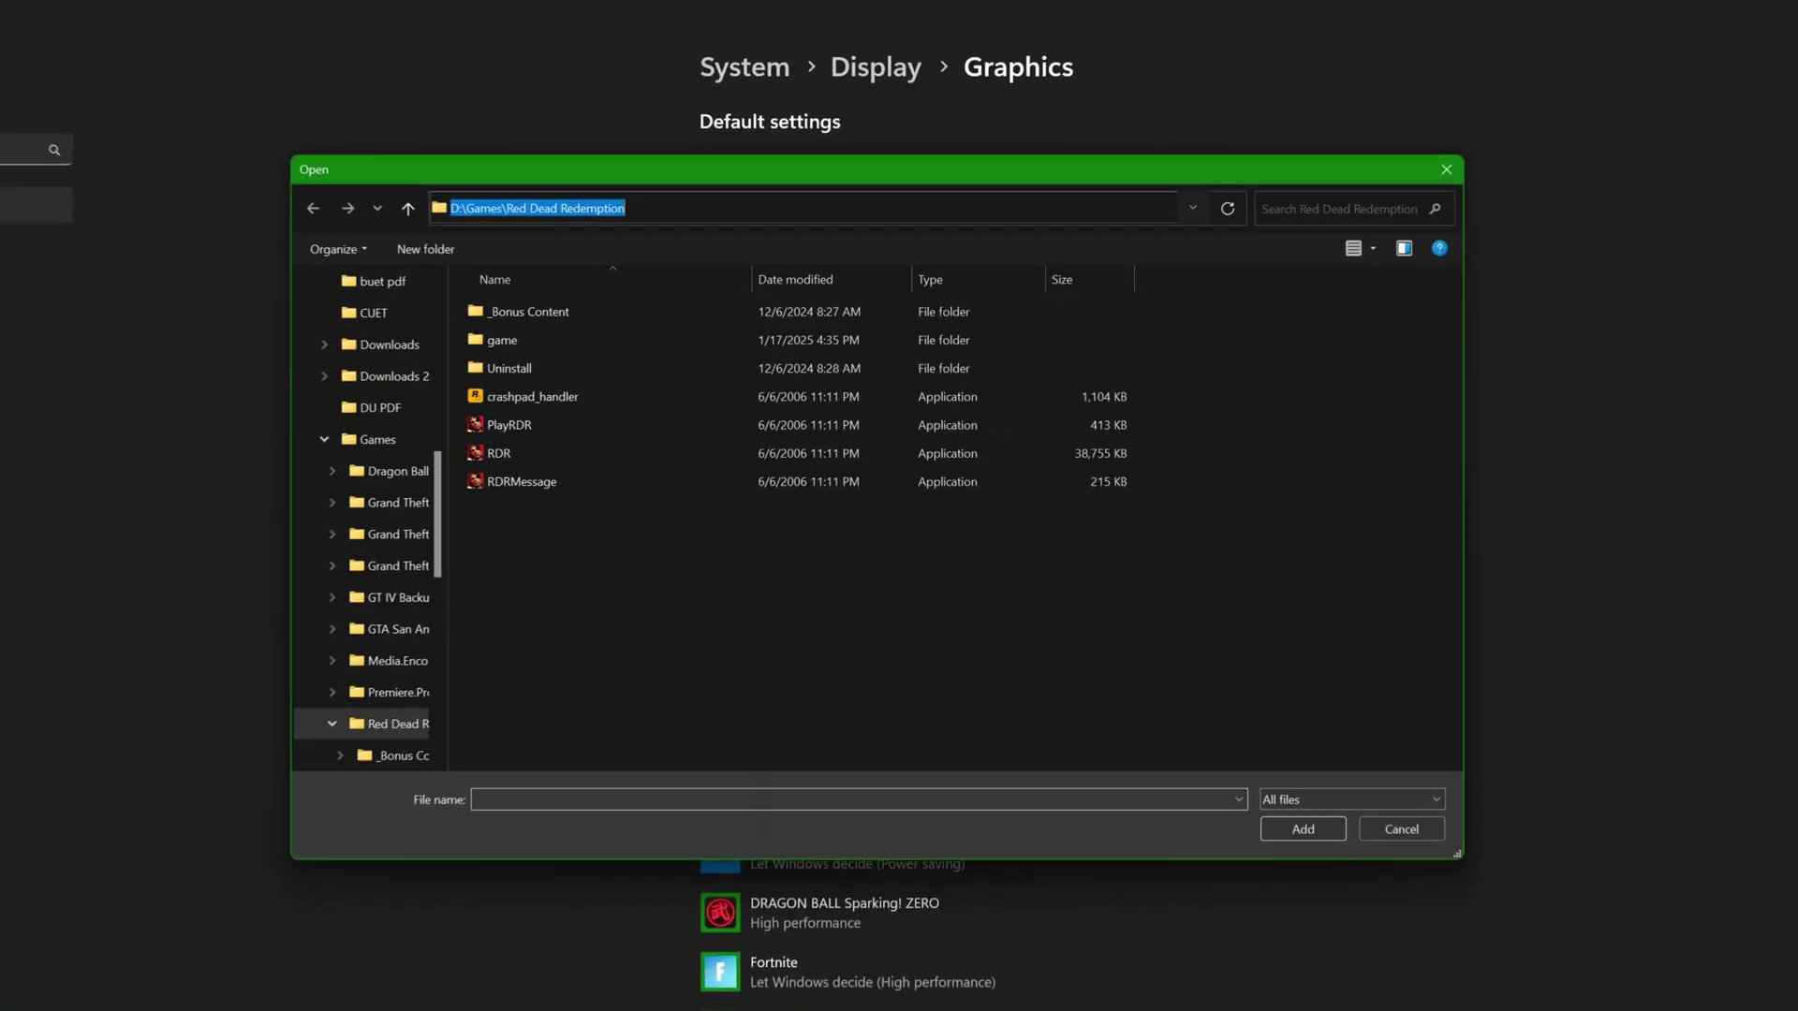
key(ctrl+v)
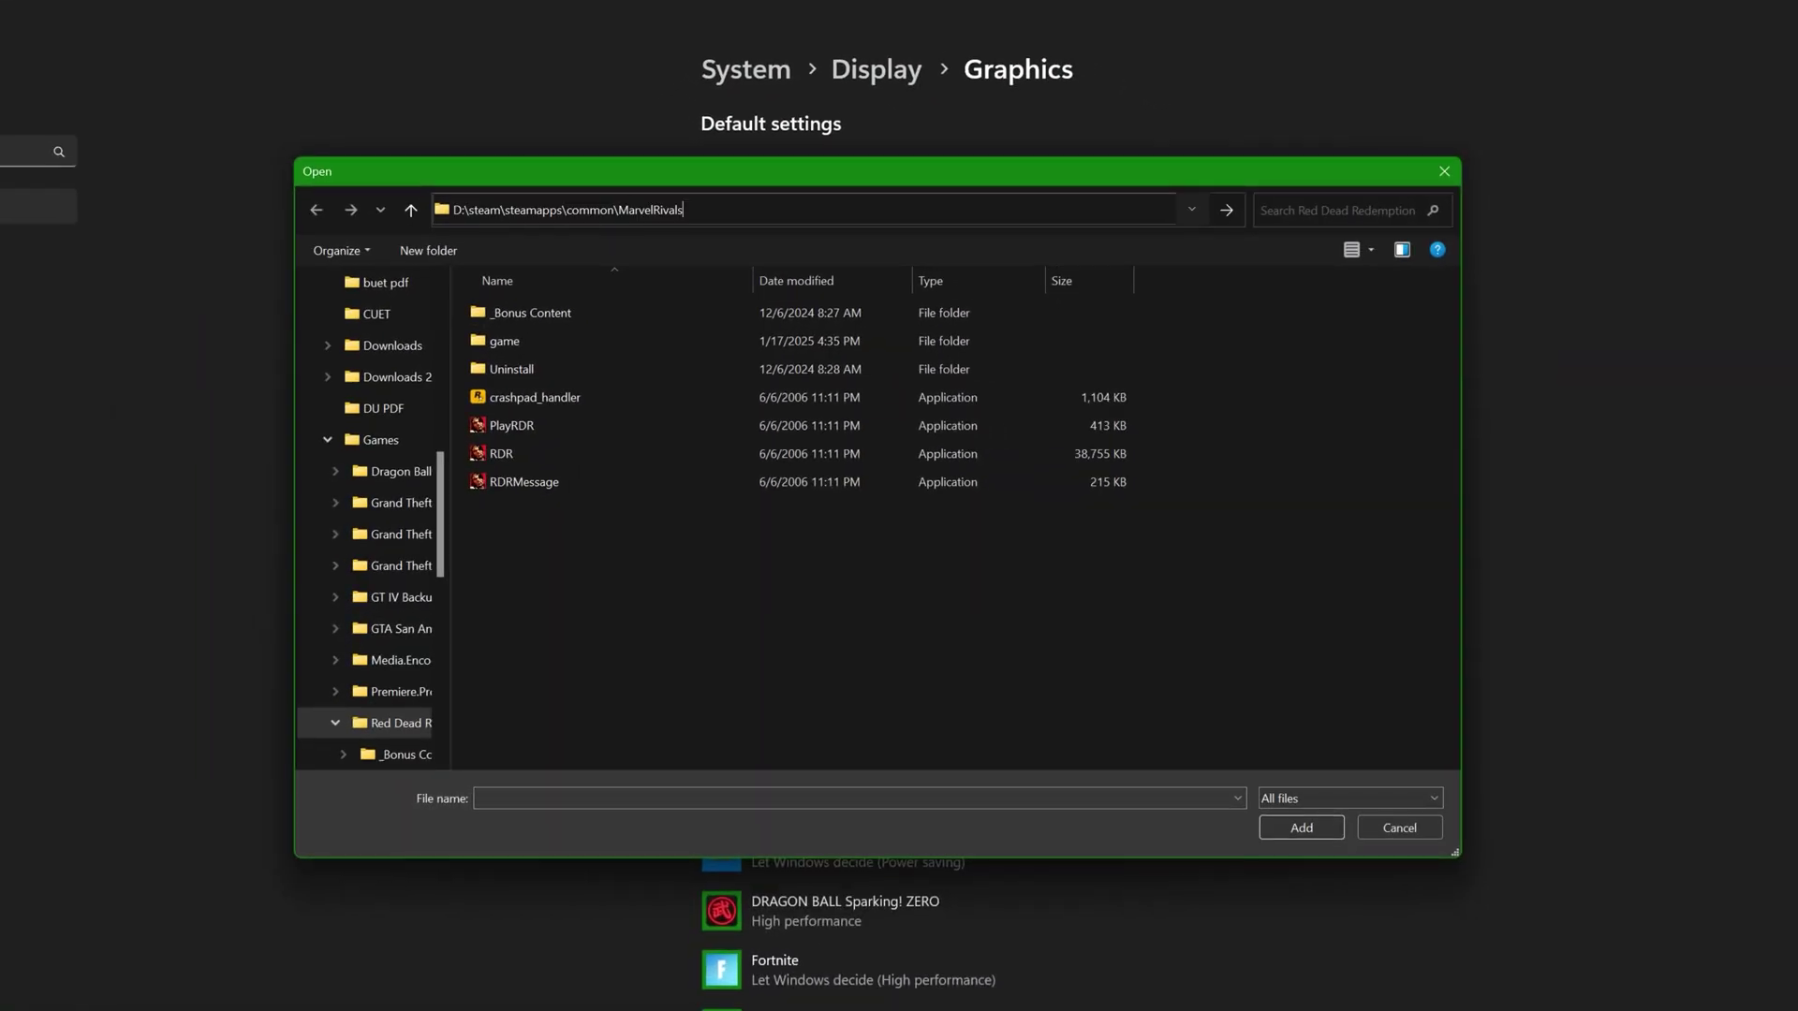
key(Return)
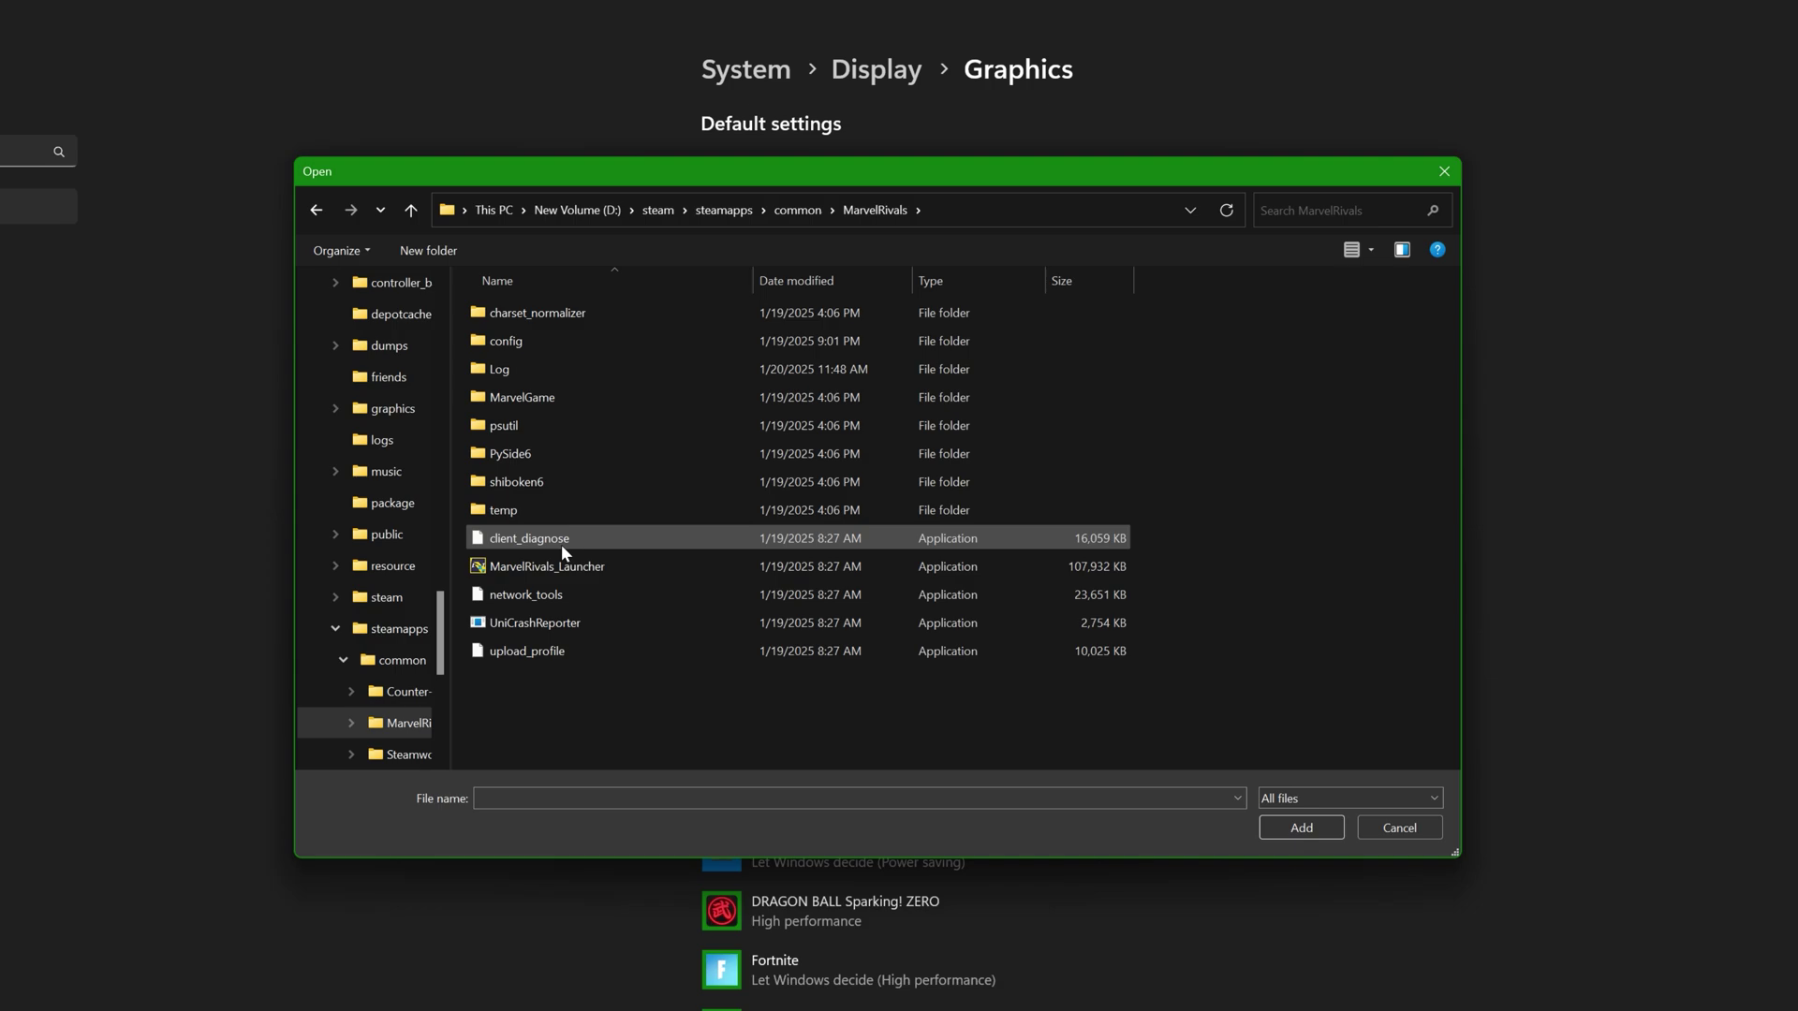
Add MarvelRivals_Launcher and save its graphics preference as High performance.
click(547, 568)
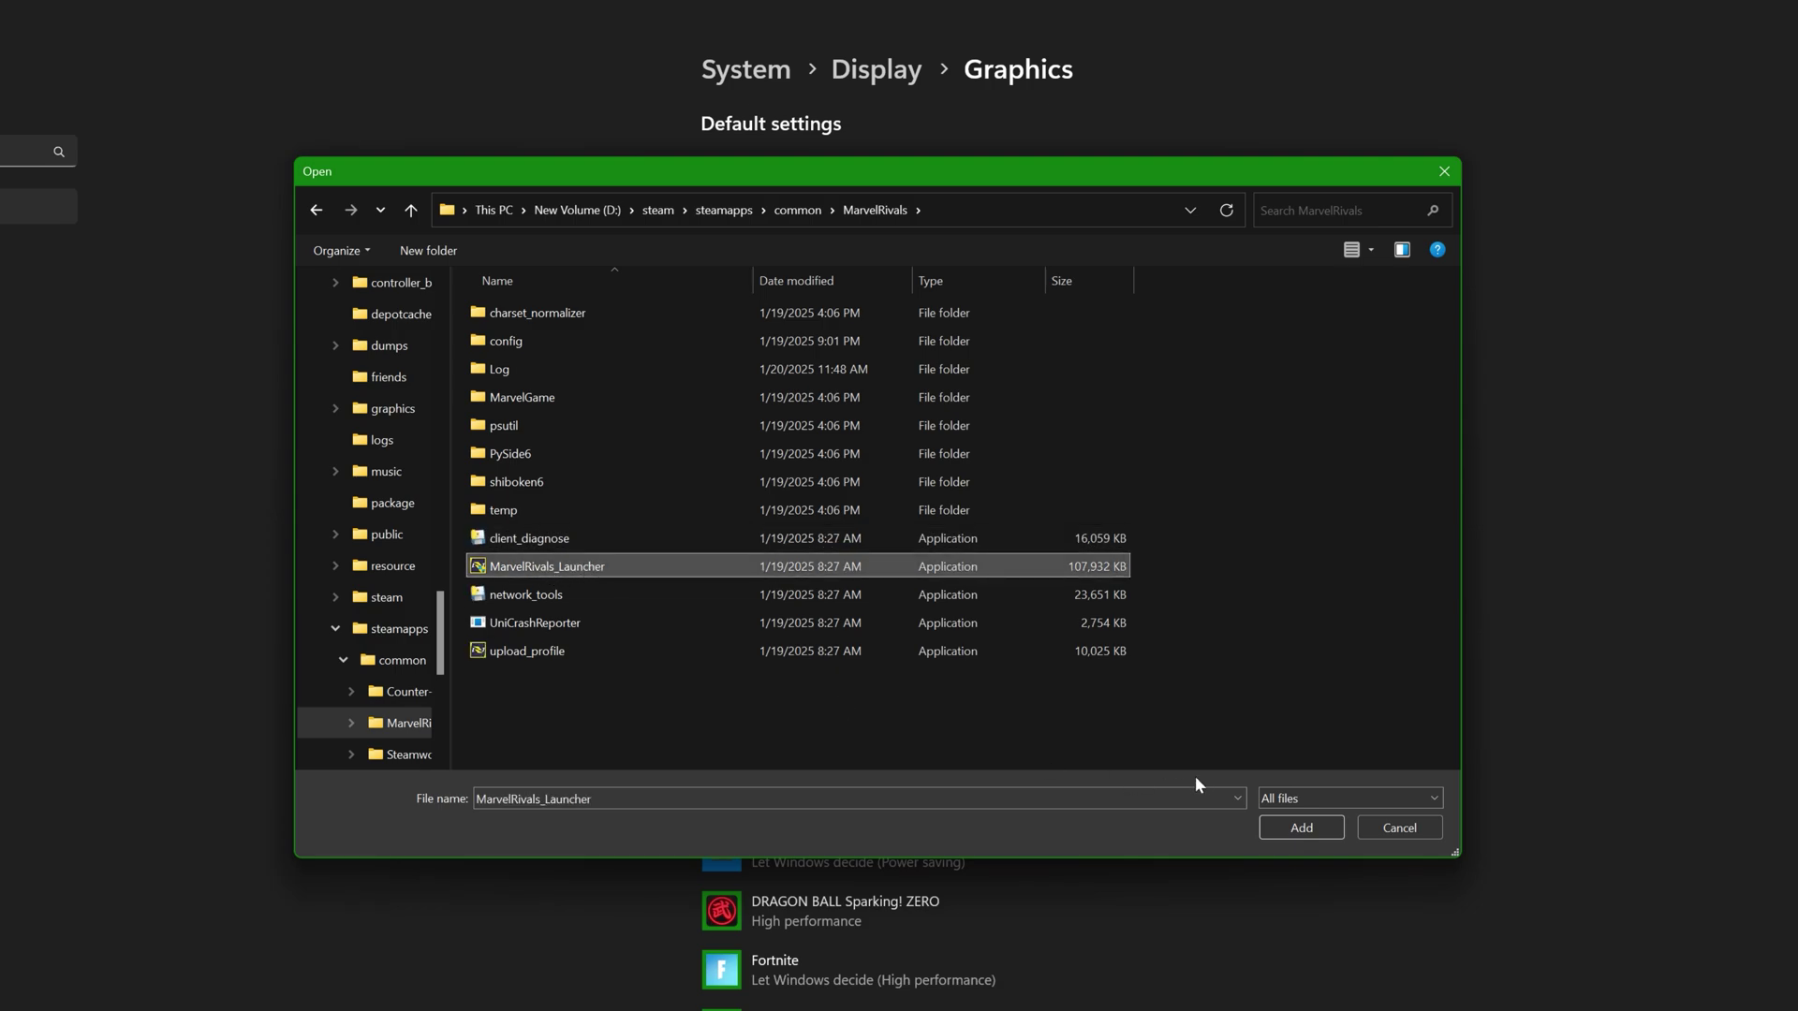
click(1302, 828)
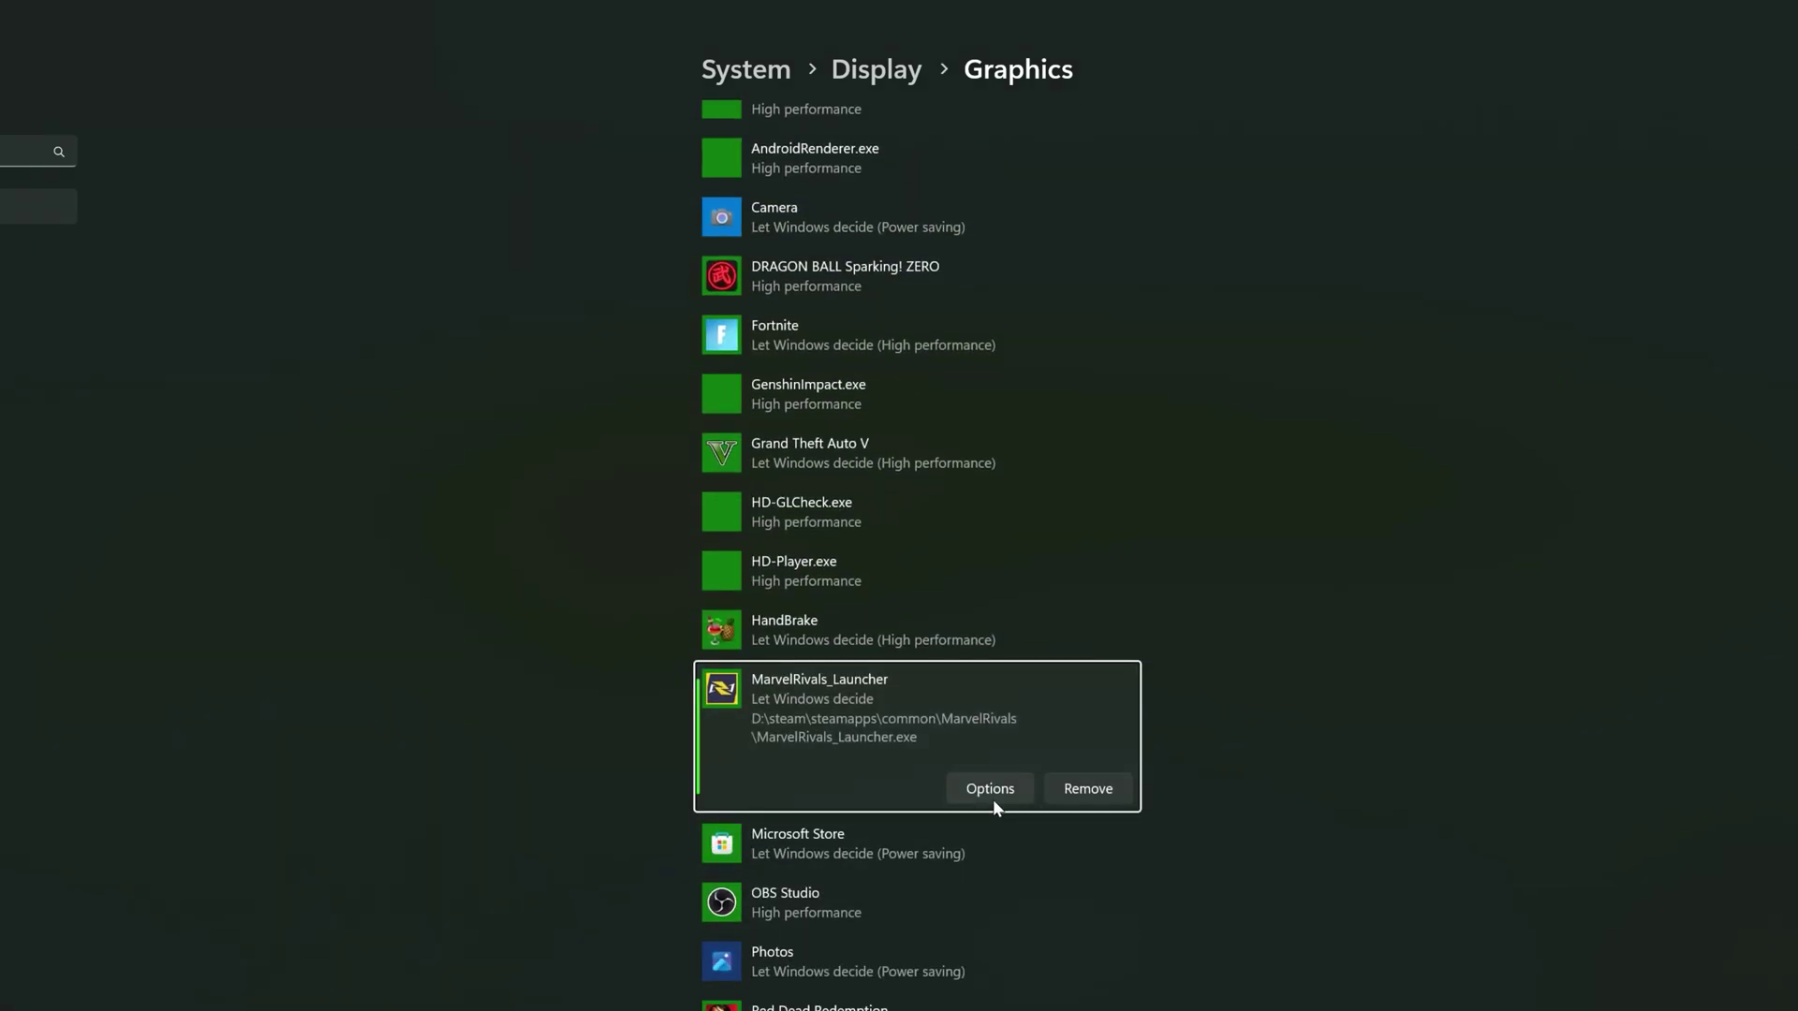
click(991, 796)
click(902, 675)
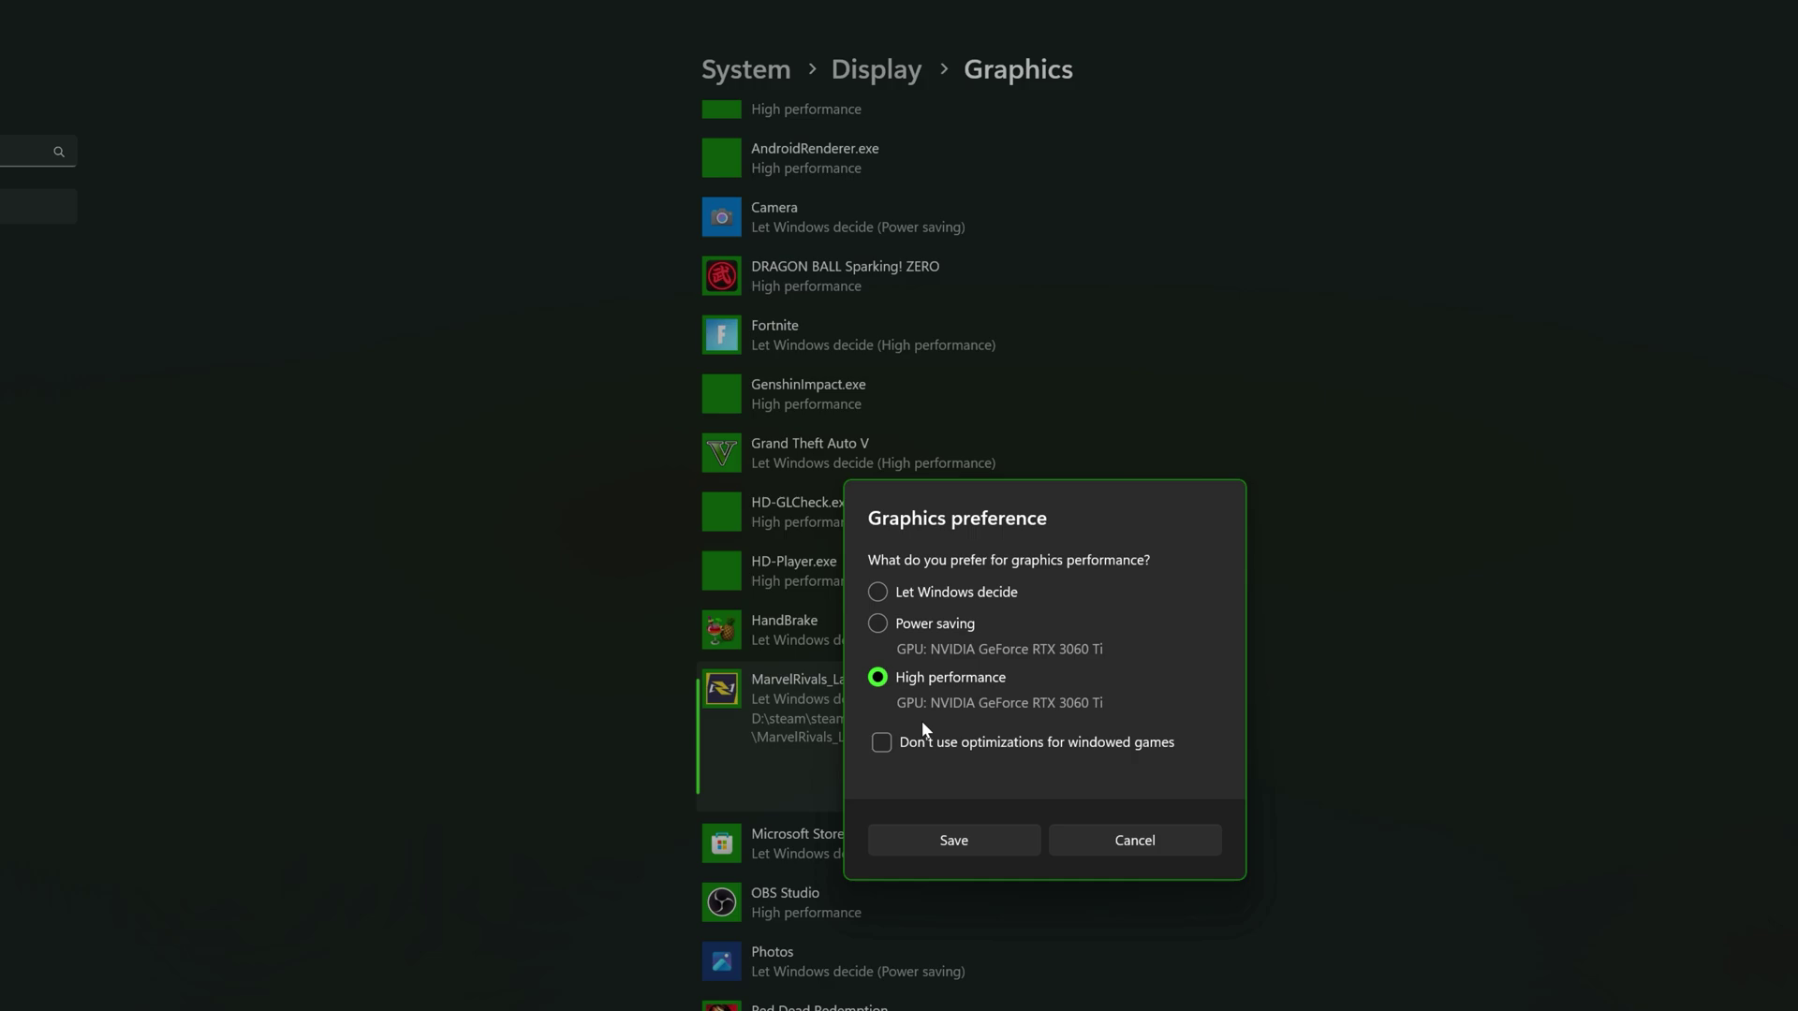
click(943, 829)
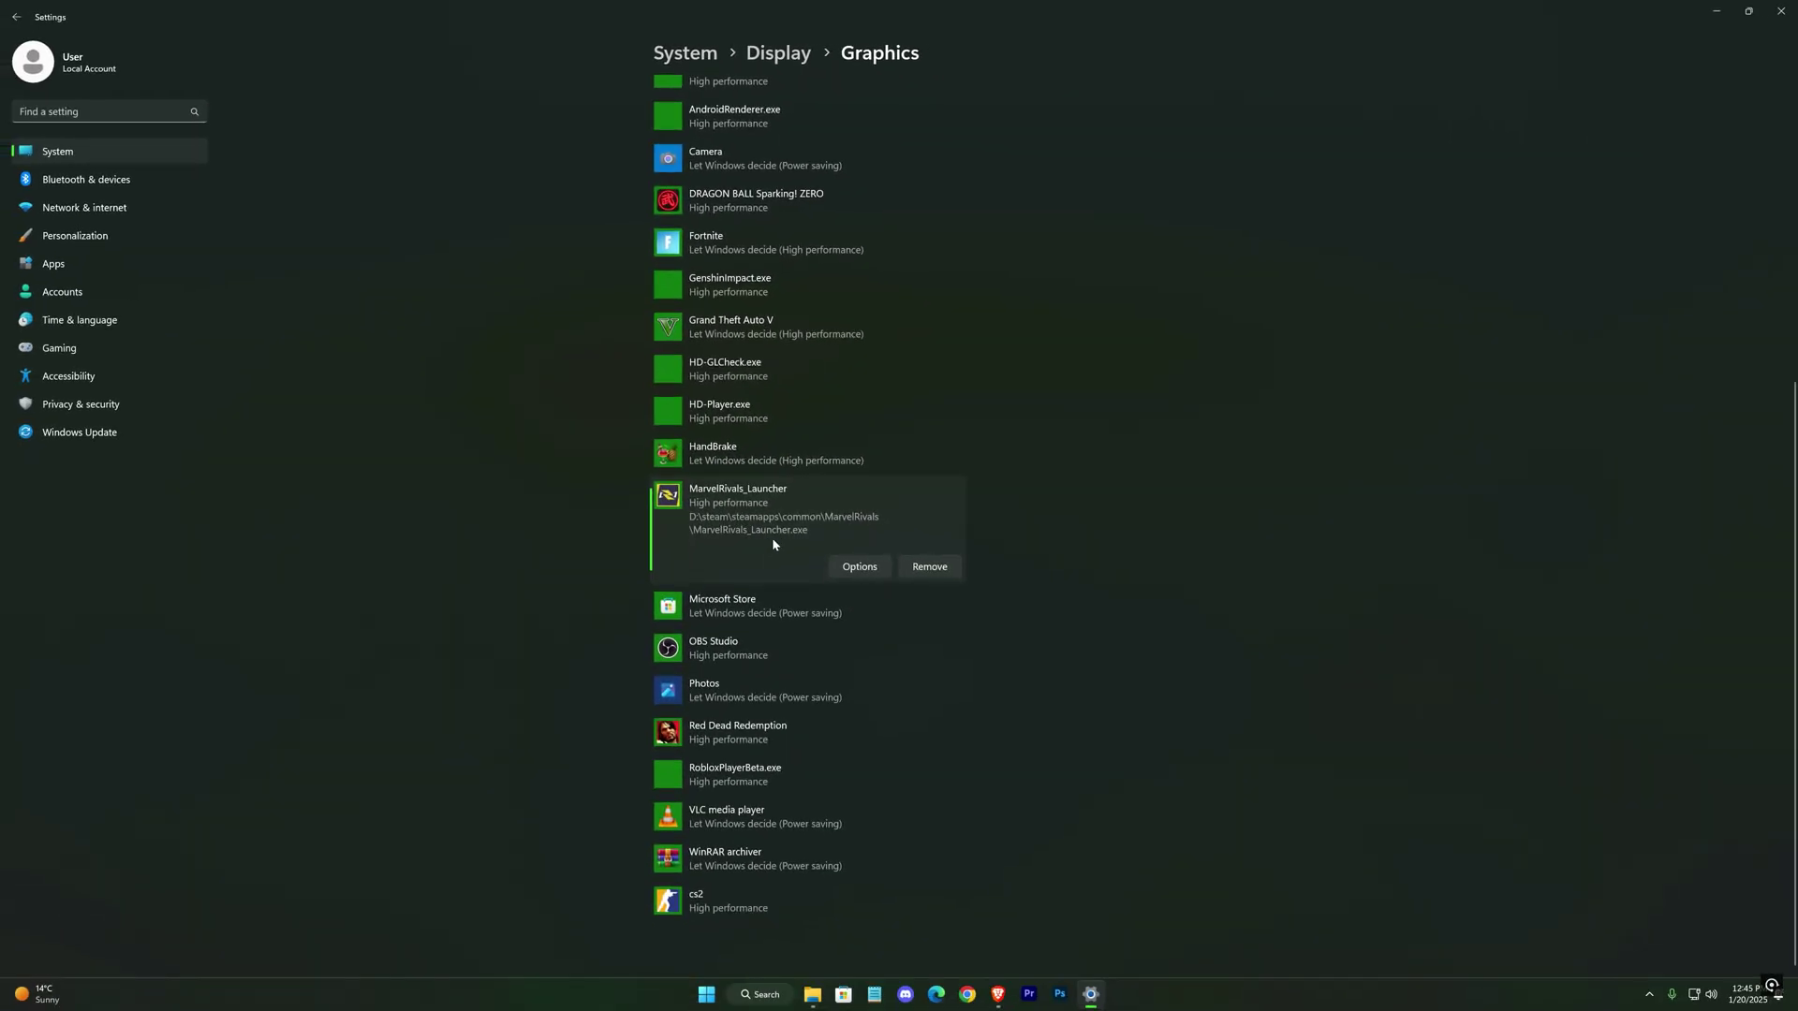